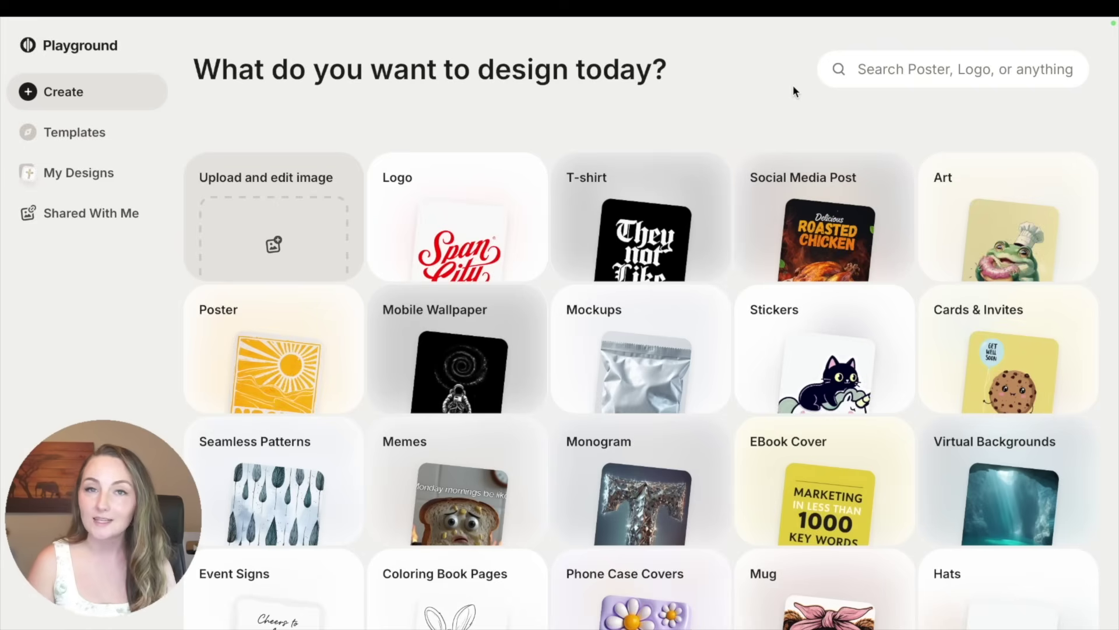
Open the T-shirt template category and browse its trending designs
{"action": "left_click", "coordinate": [649, 239]}
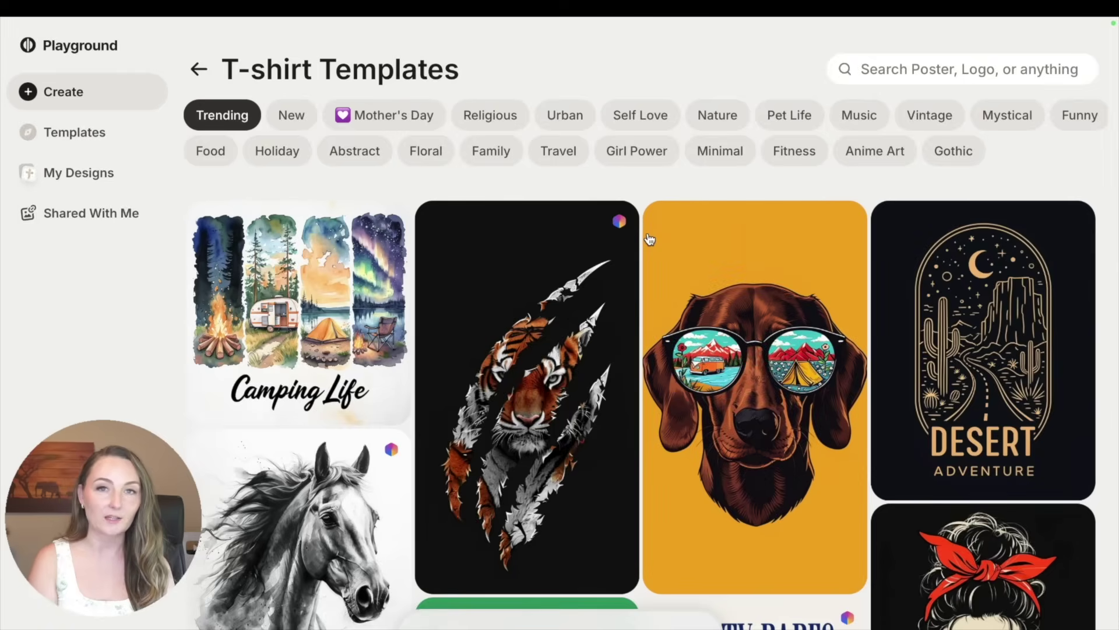
{"action": "scroll", "coordinate": [649, 239], "scroll_direction": "down", "scroll_amount": 12}
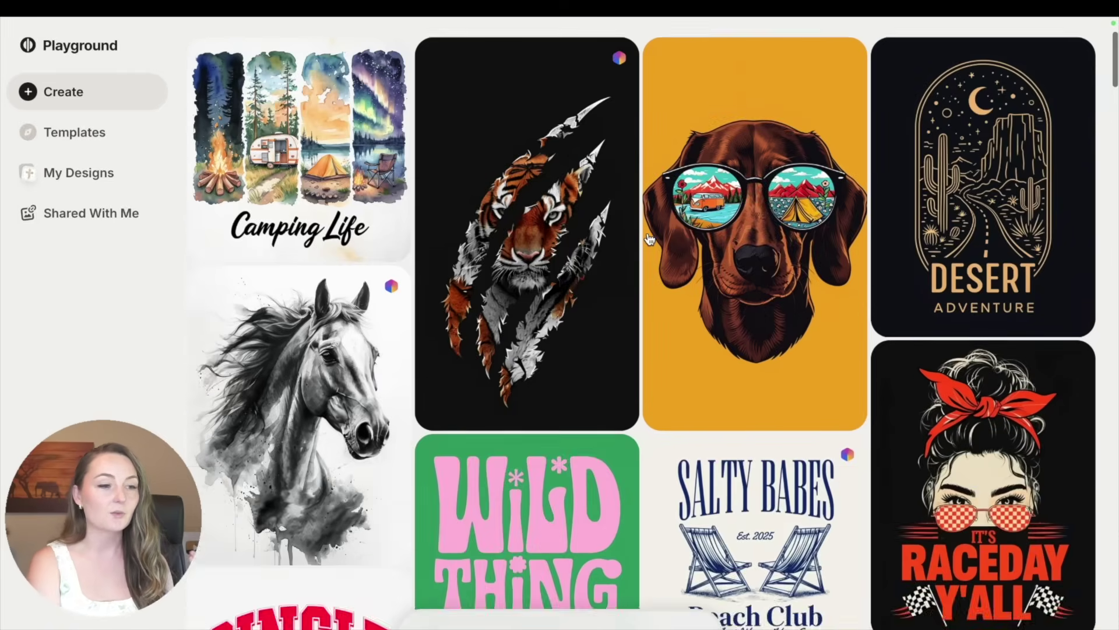
{"action": "scroll", "coordinate": [649, 239], "scroll_direction": "down", "scroll_amount": 9}
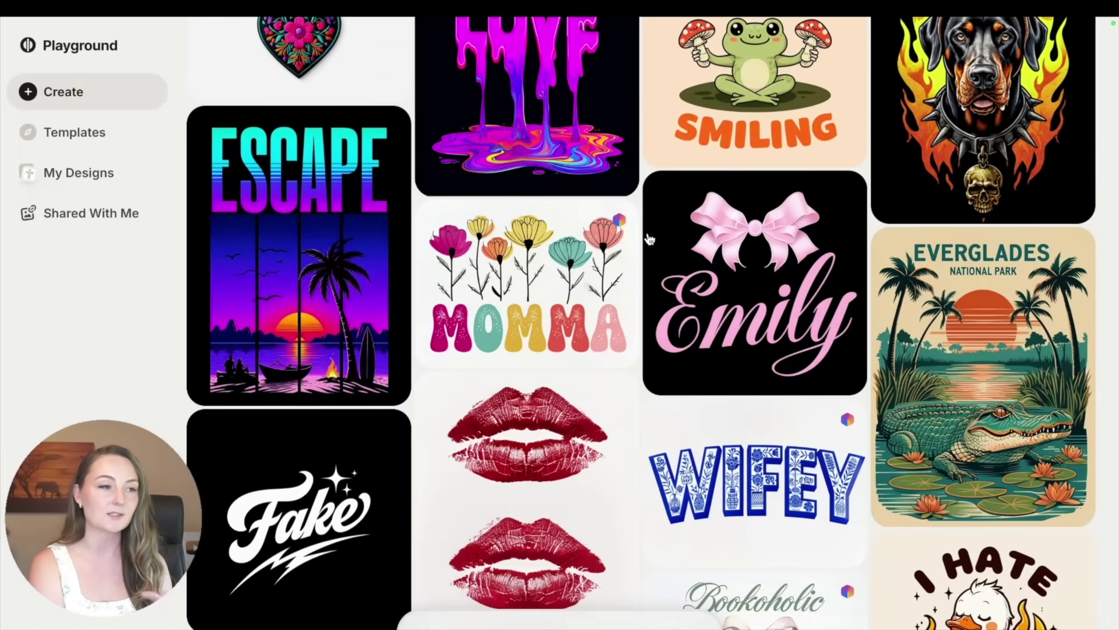
{"action": "mouse_move", "coordinate": [612, 223]}
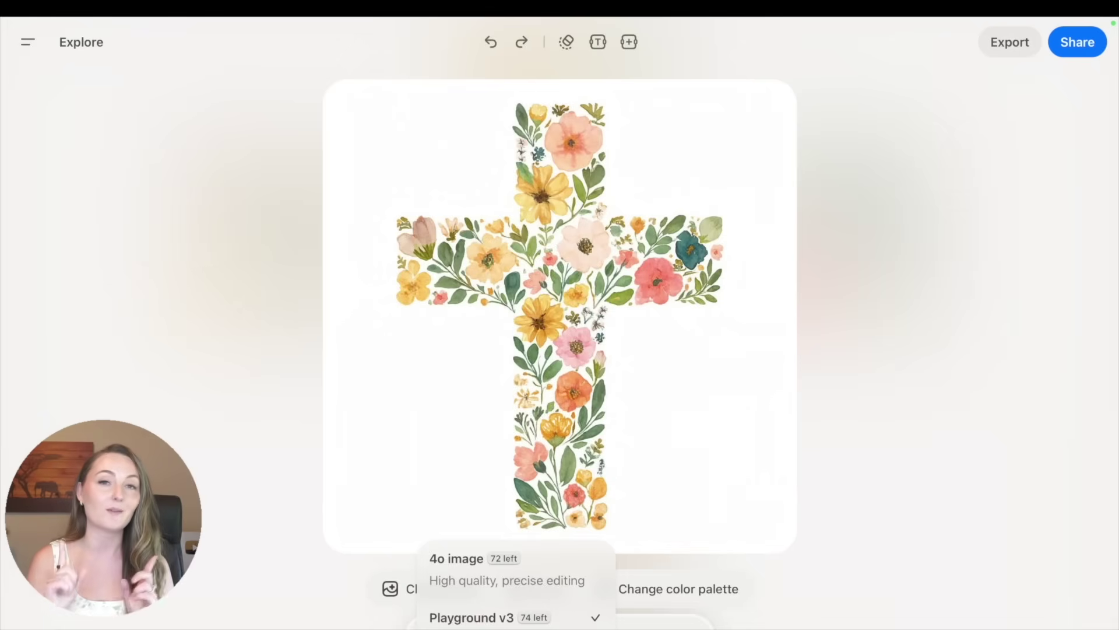
Generate a new version of the floral cross with the 4o image model, prompting it to change the graphic to a tooth shape
{"action": "left_click", "coordinate": [450, 569]}
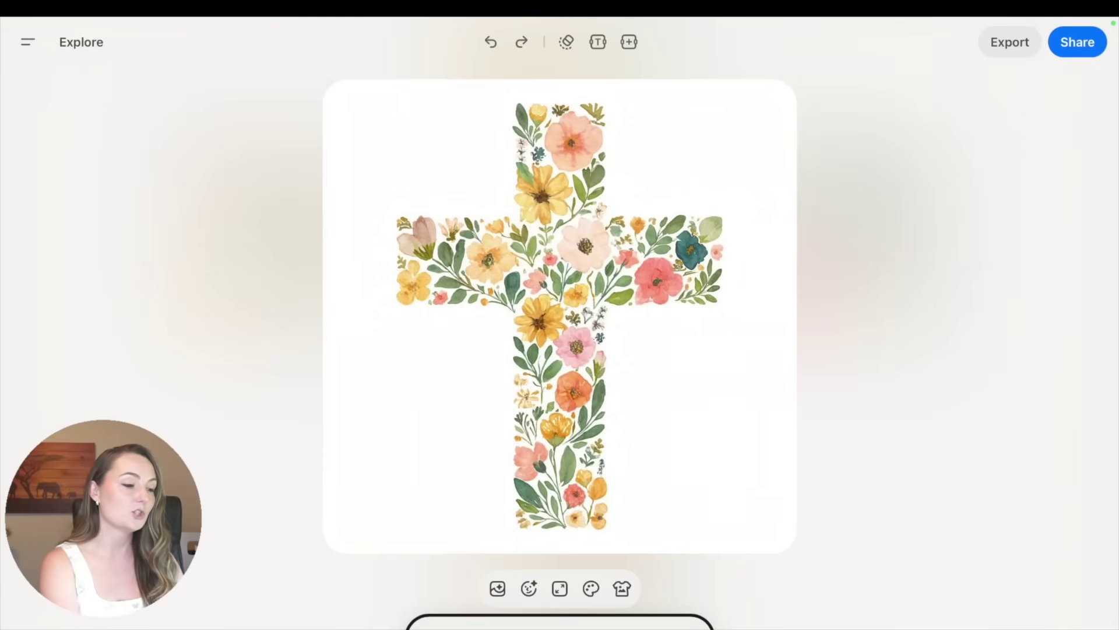
{"action": "key", "text": "ctrl+v"}
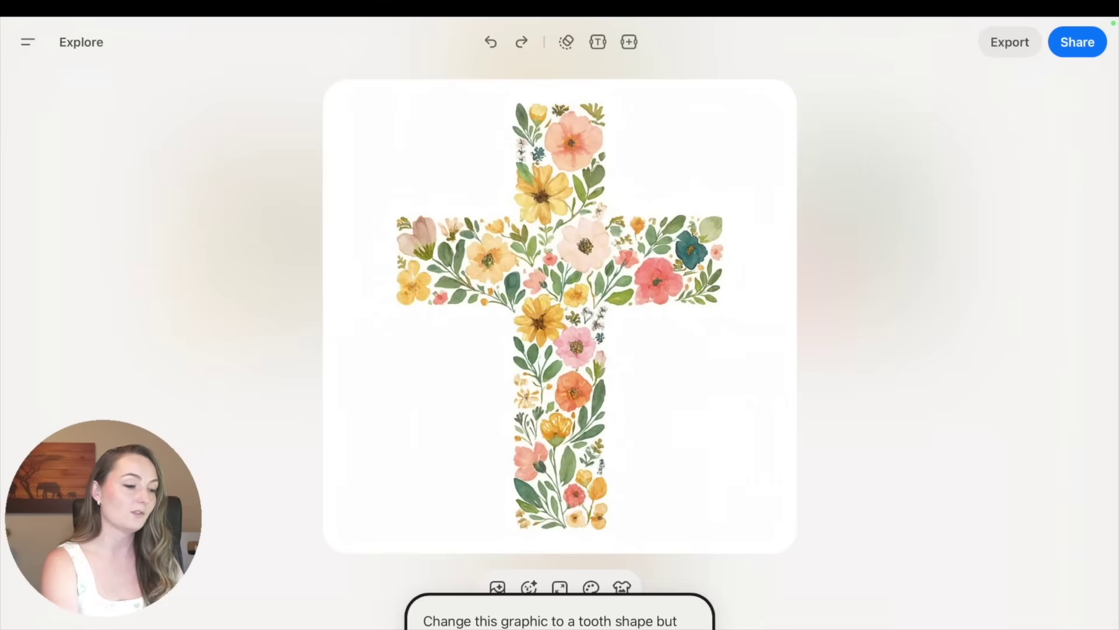
{"action": "left_click_drag", "start_coordinate": [697, 627], "coordinate": [400, 600]}
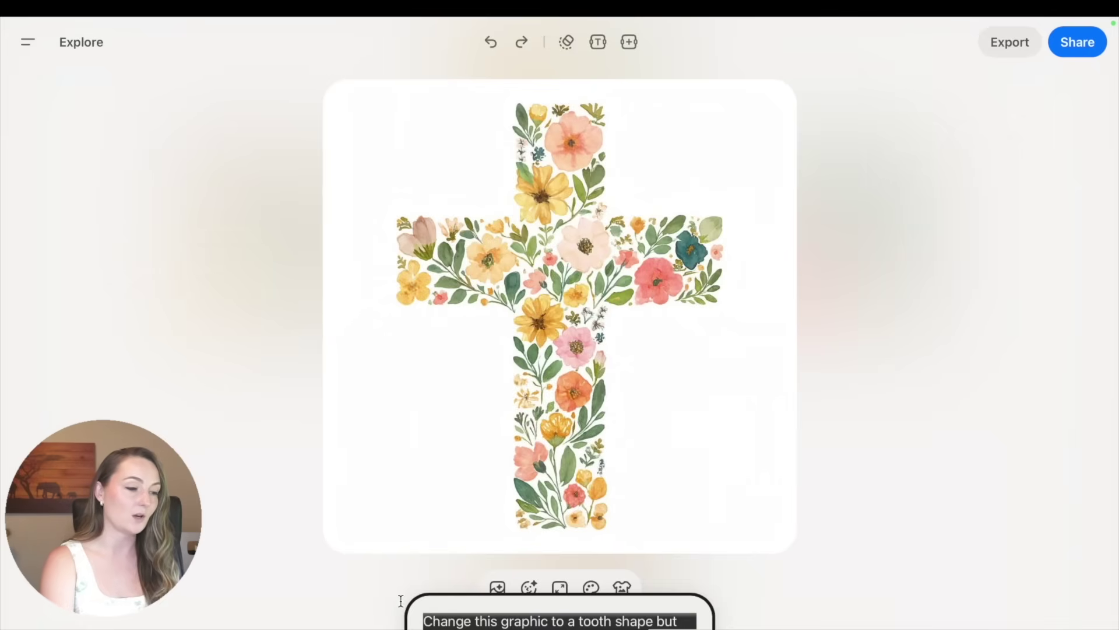
{"action": "key", "text": "Return"}
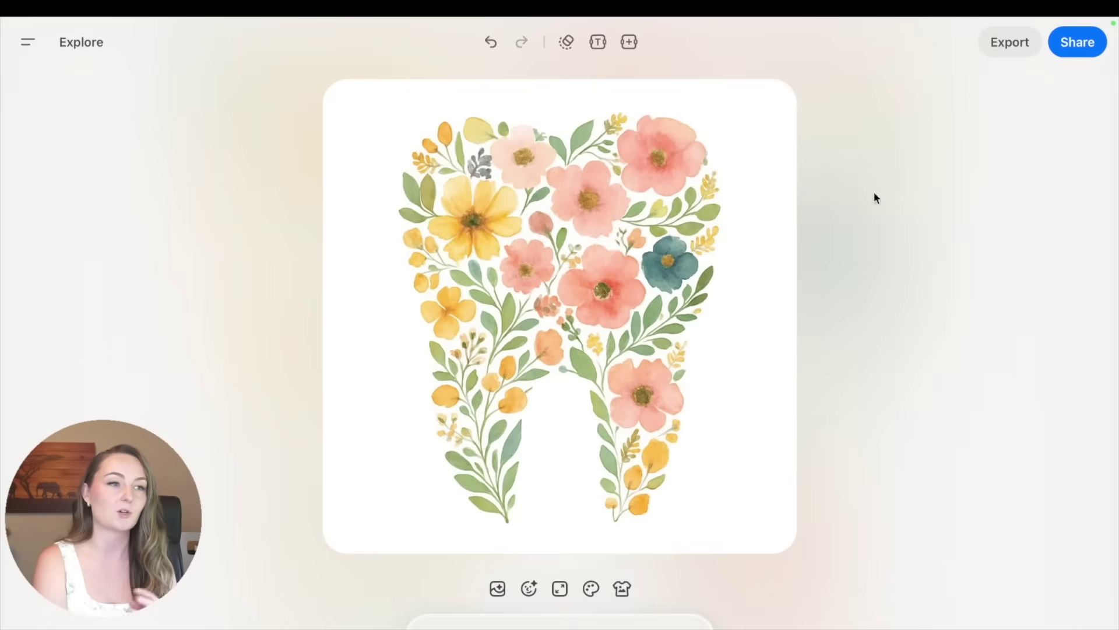
Export the watercolor floral tooth upscaled with its background removed, and return to the design
{"action": "left_click", "coordinate": [1010, 42]}
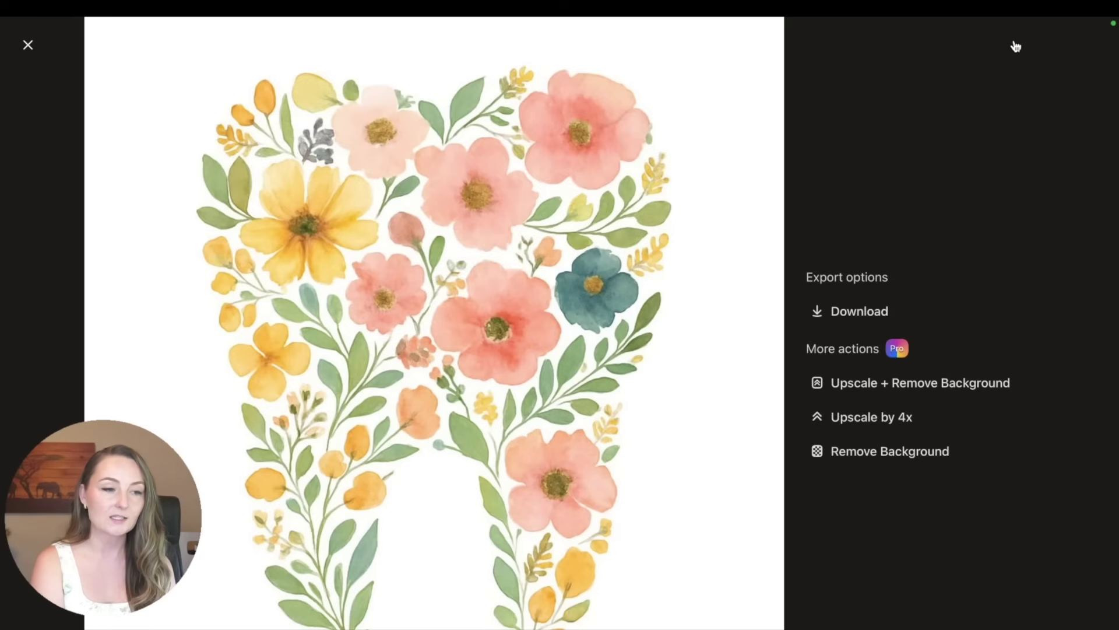
{"action": "left_click", "coordinate": [890, 385]}
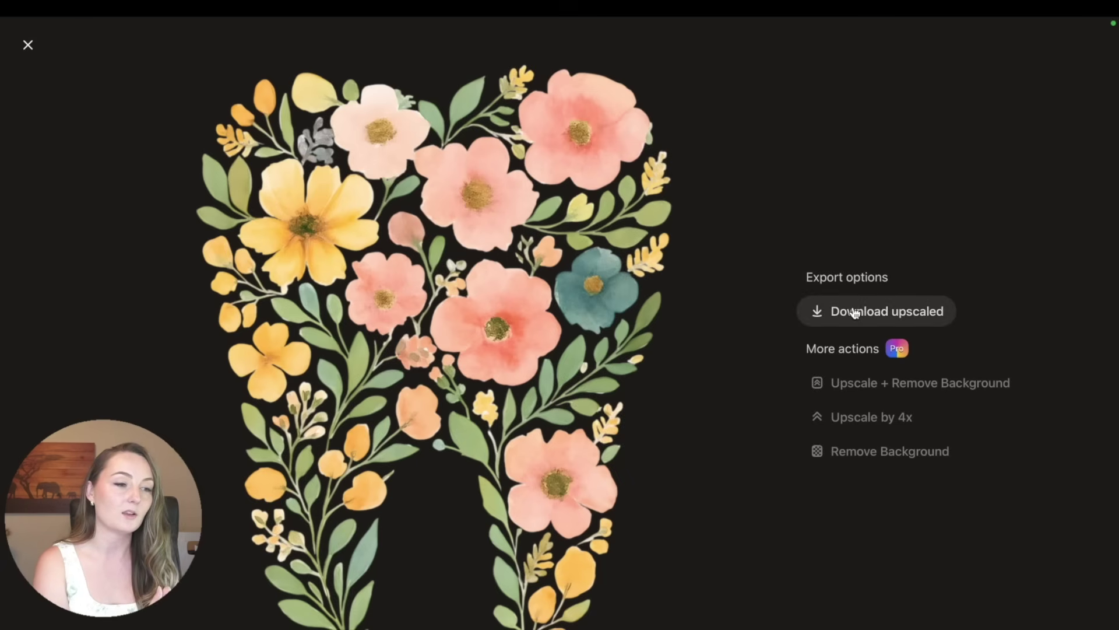
{"action": "left_click", "coordinate": [29, 46]}
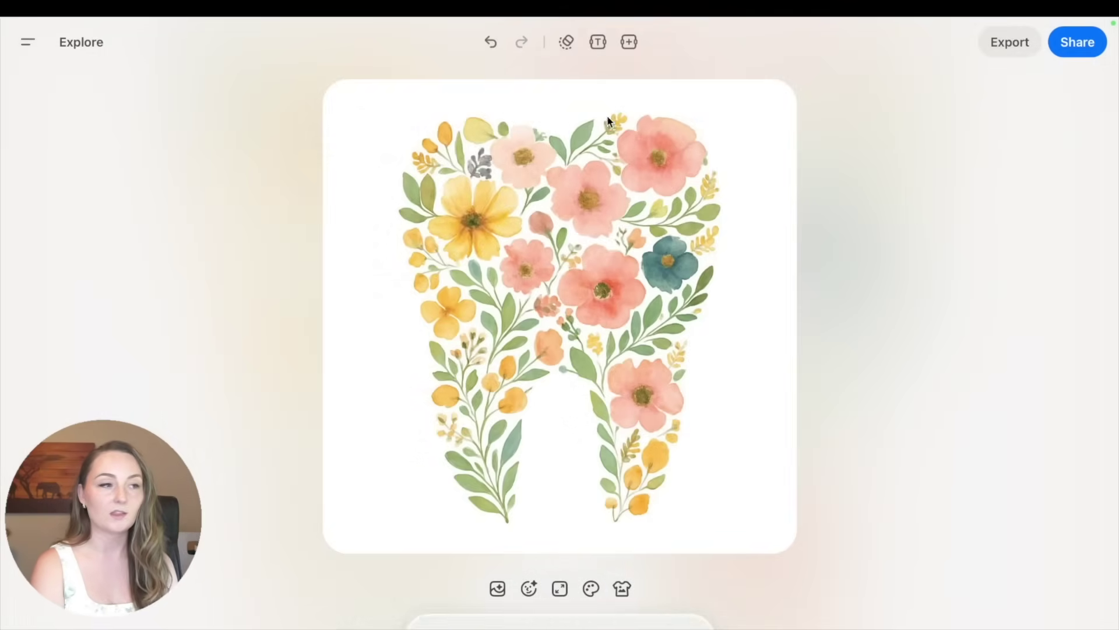
Go back to the floral cross and generate the tooth shape again from the same prompt with the Playground v3 model
{"action": "left_click", "coordinate": [491, 46]}
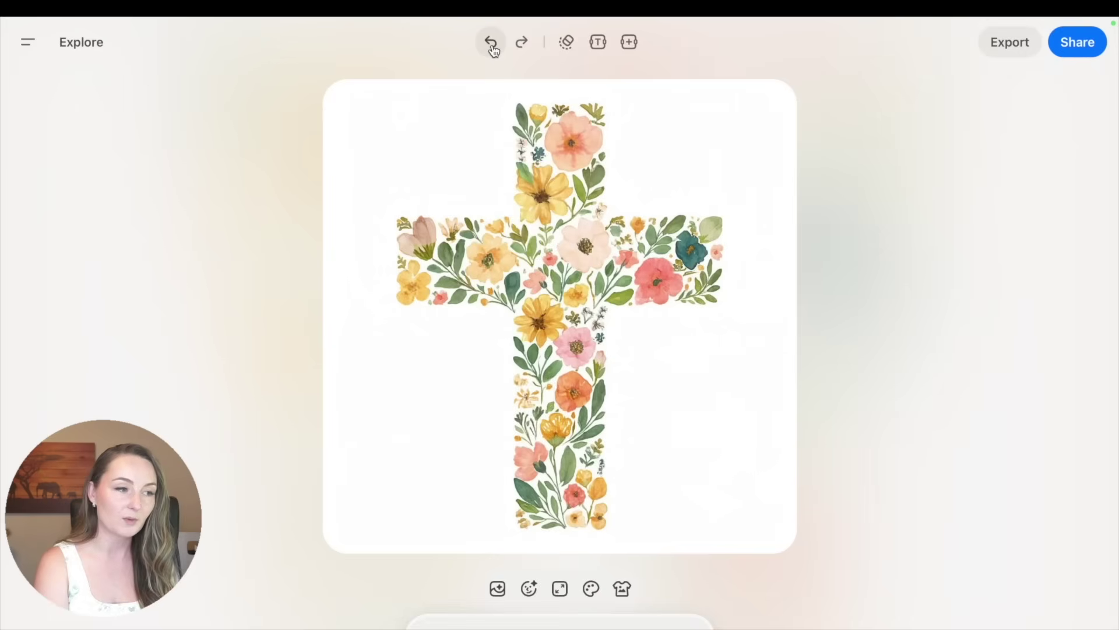
{"action": "left_click", "coordinate": [520, 616]}
{"action": "left_click", "coordinate": [519, 622]}
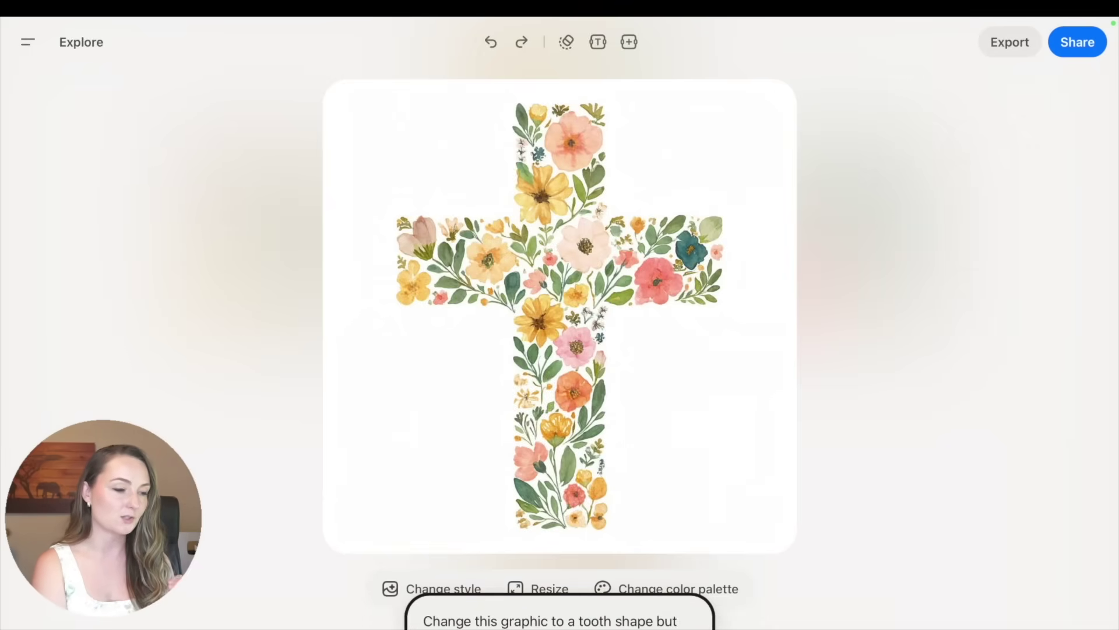
{"action": "key", "text": "Return"}
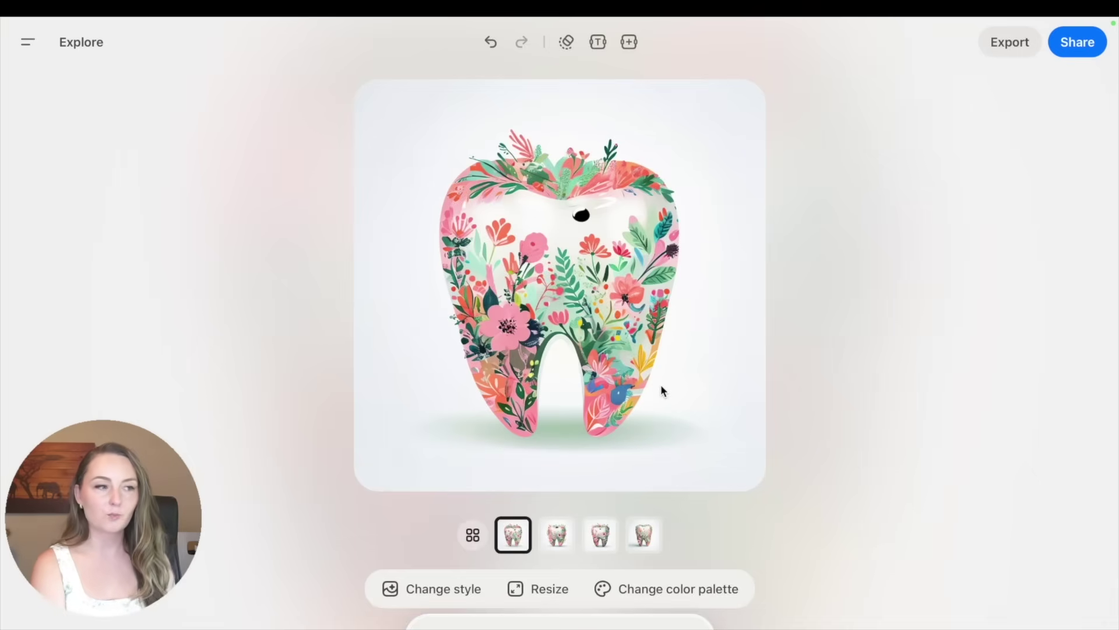
Compare the four generated tooth variations and return to the first one
{"action": "left_click", "coordinate": [556, 543]}
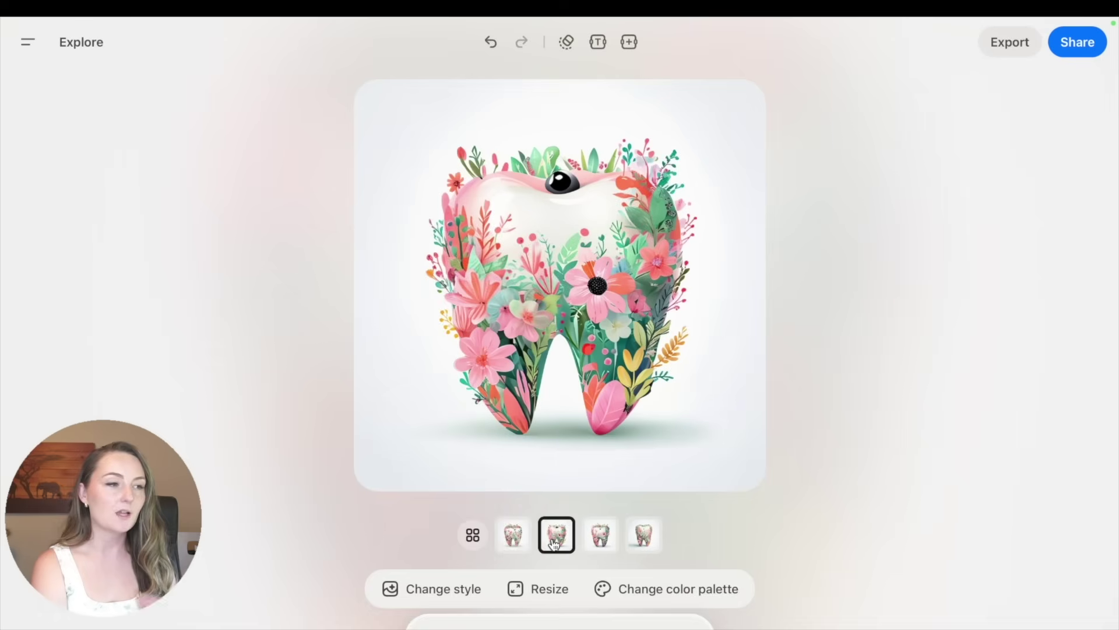
{"action": "left_click", "coordinate": [599, 544]}
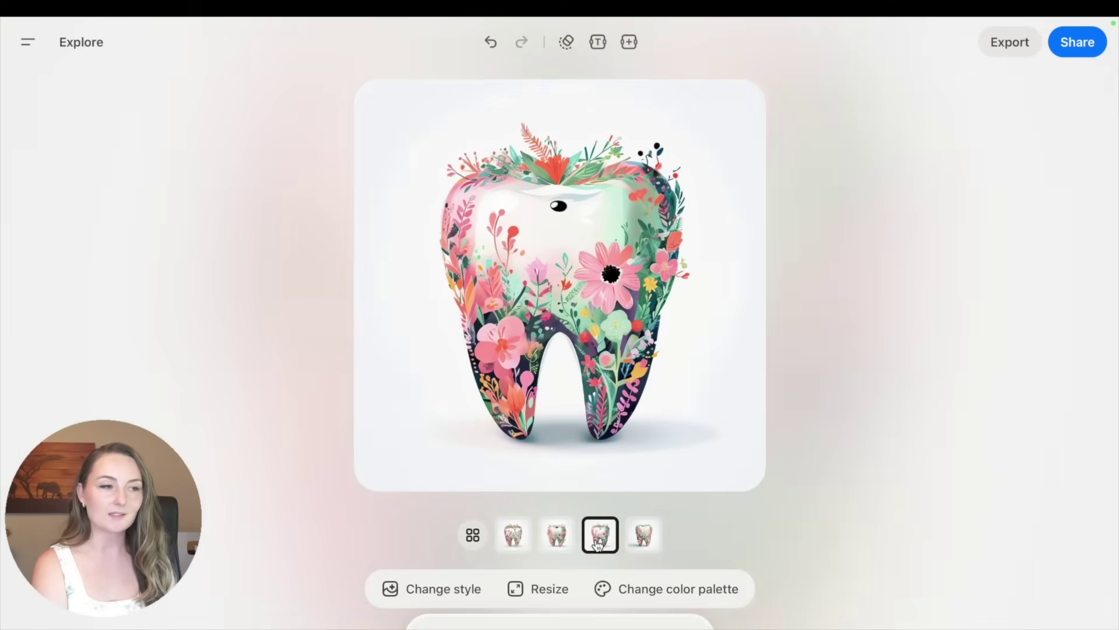
{"action": "left_click", "coordinate": [646, 545]}
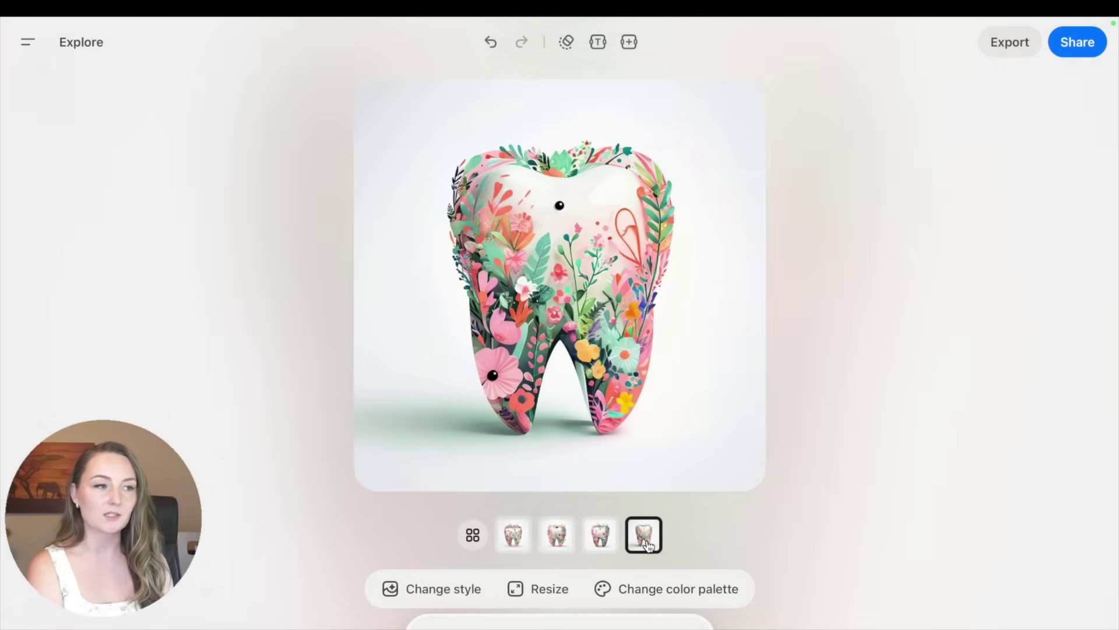
{"action": "left_click", "coordinate": [513, 540]}
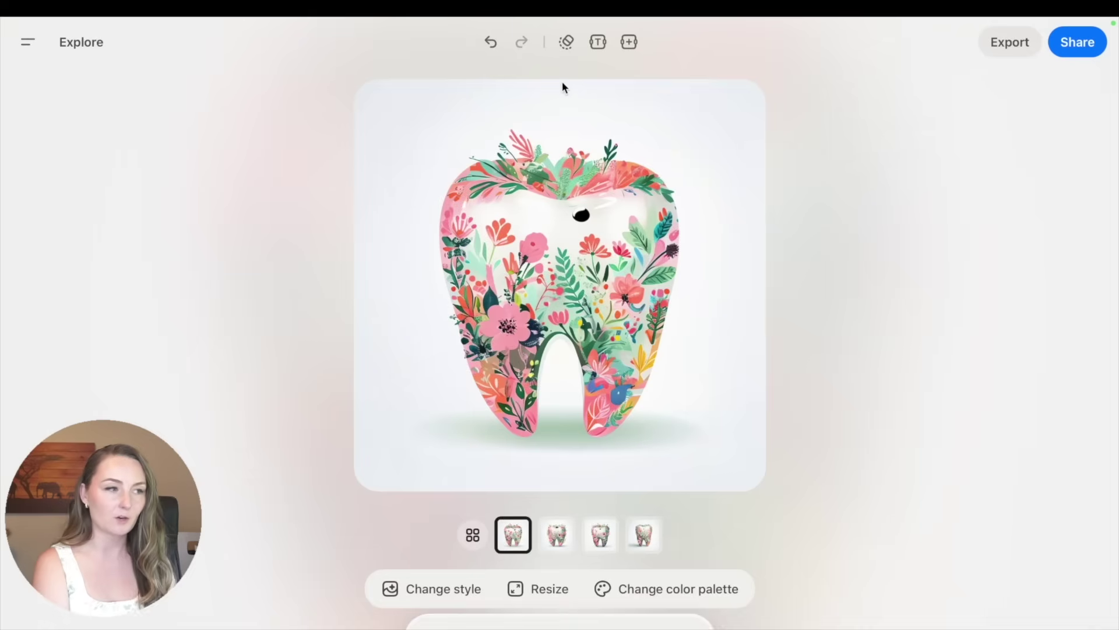
Erase the black spot on the upper part of the tooth with Object Erase and inspect the area
{"action": "left_click", "coordinate": [566, 42]}
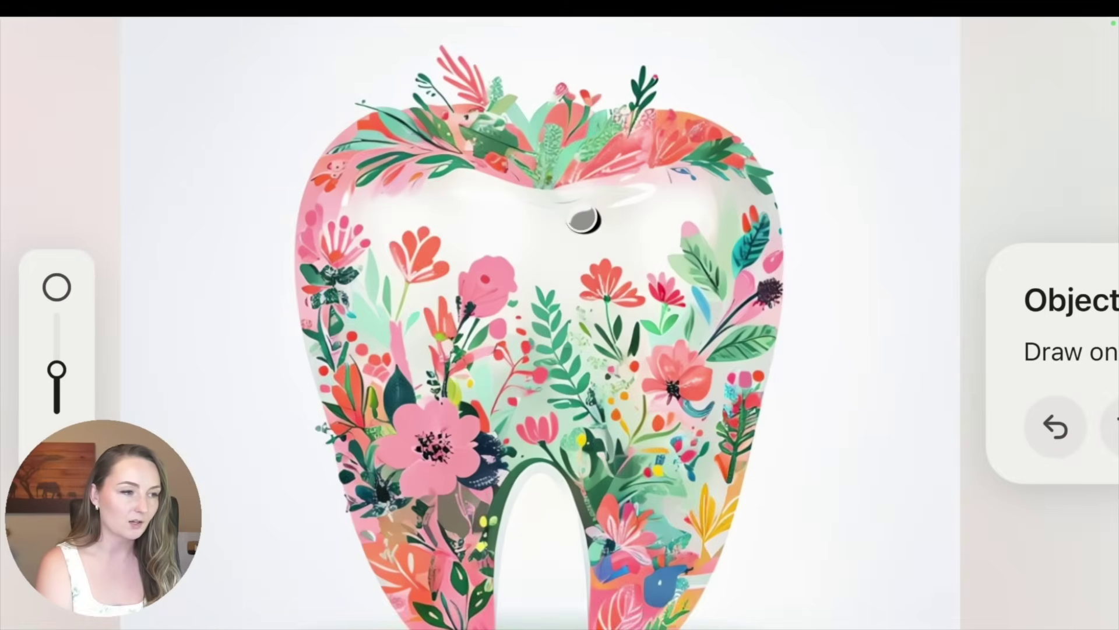
{"action": "left_click_drag", "start_coordinate": [584, 220], "coordinate": [588, 218]}
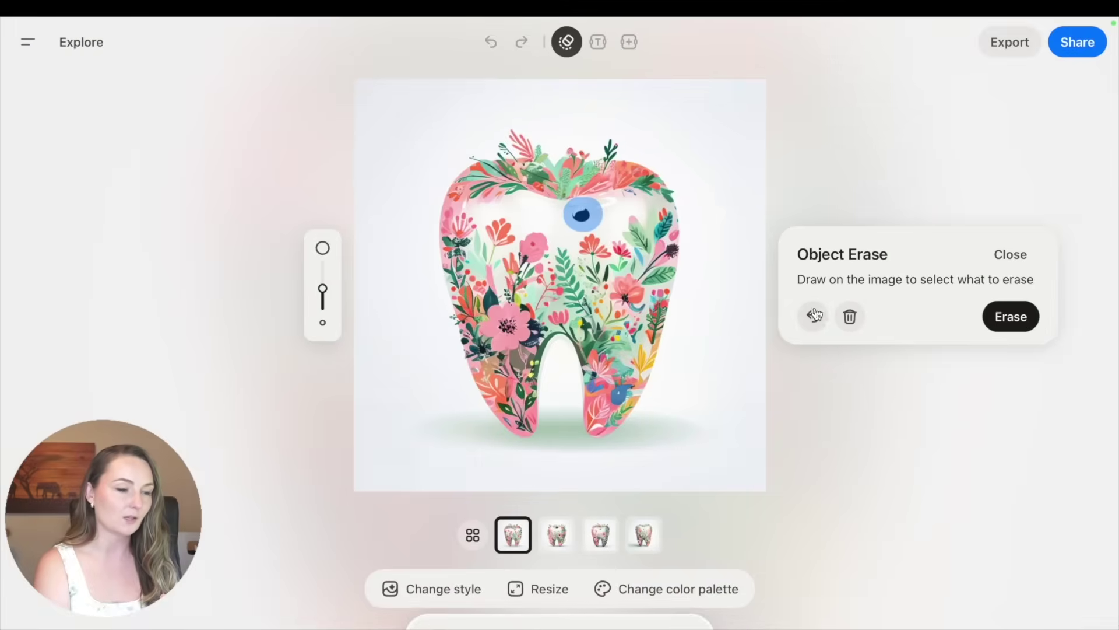
{"action": "left_click", "coordinate": [999, 316]}
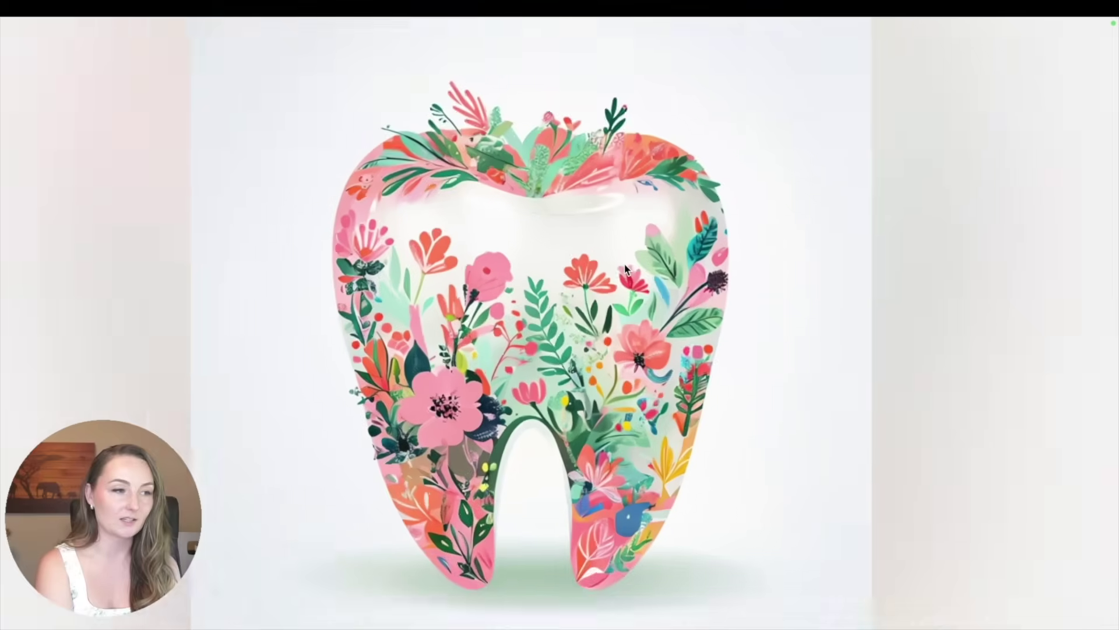
{"action": "scroll", "coordinate": [624, 269], "scroll_direction": "up", "scroll_amount": 5}
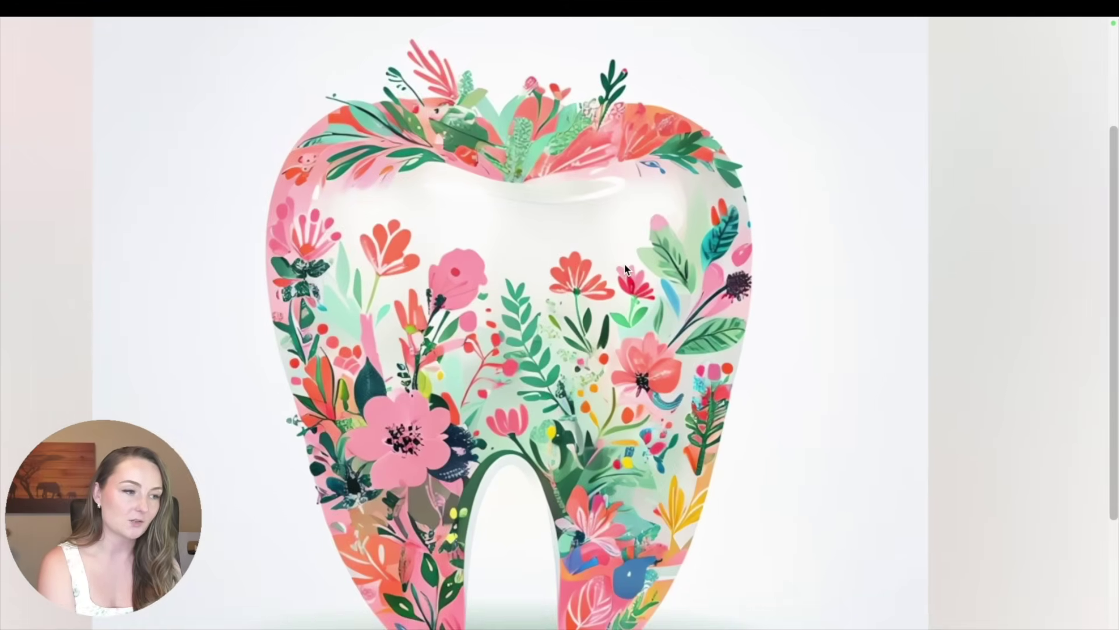
{"action": "left_click", "coordinate": [625, 269]}
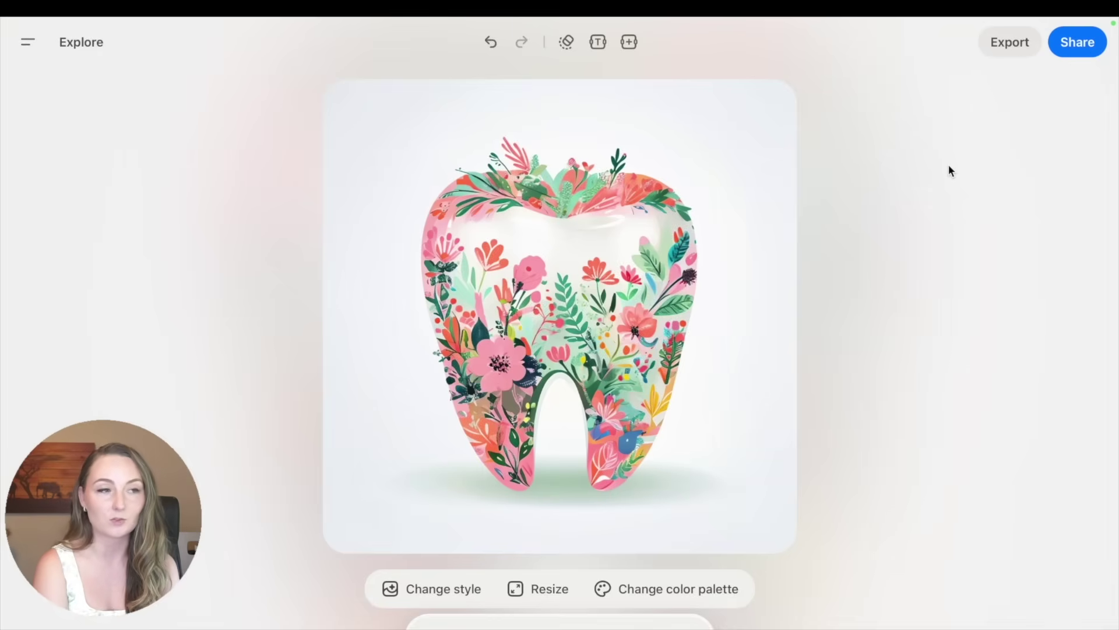
Upscale the cleaned-up pink floral tooth and remove its background for export
{"action": "left_click", "coordinate": [1010, 49]}
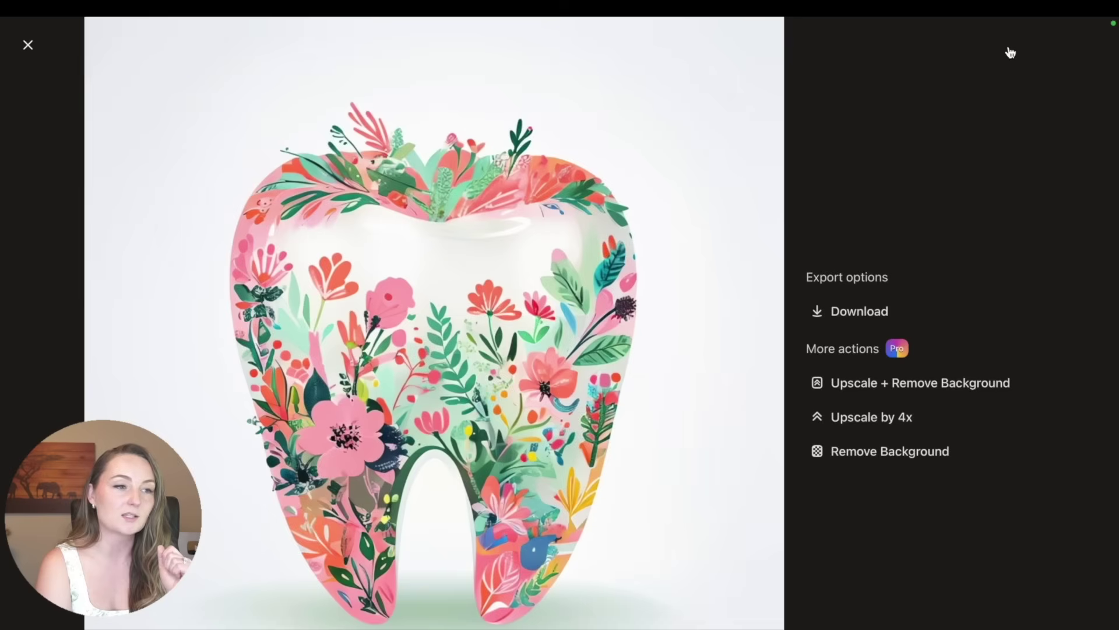
{"action": "left_click", "coordinate": [912, 385]}
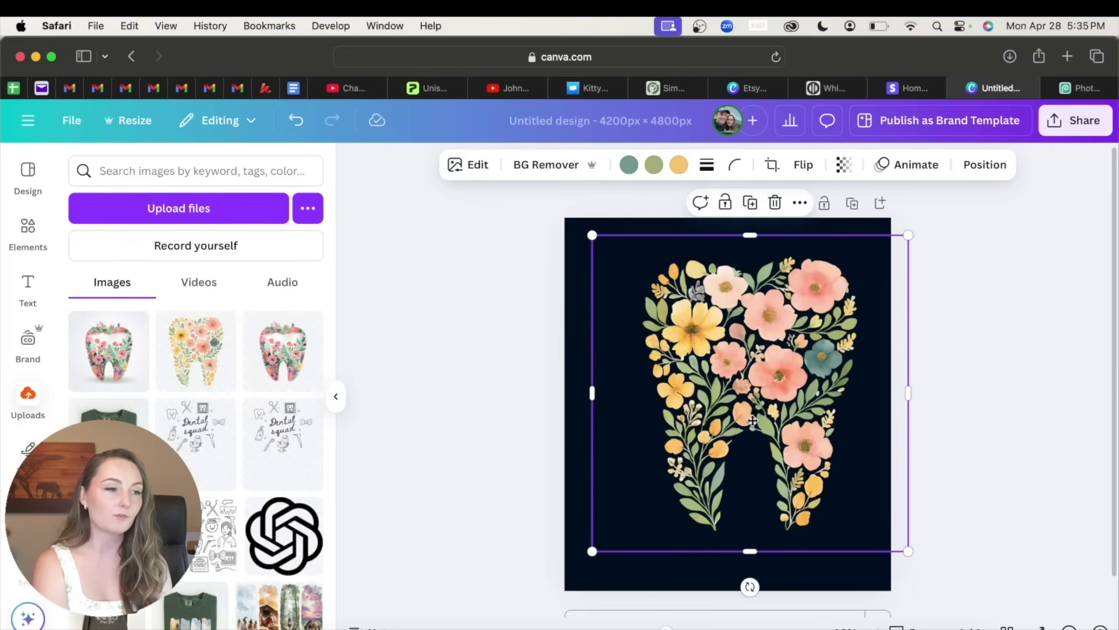
In the Canva design, center the watercolor floral tooth near the top of the navy page and make the window full screen
{"action": "left_click_drag", "start_coordinate": [761, 423], "coordinate": [739, 404]}
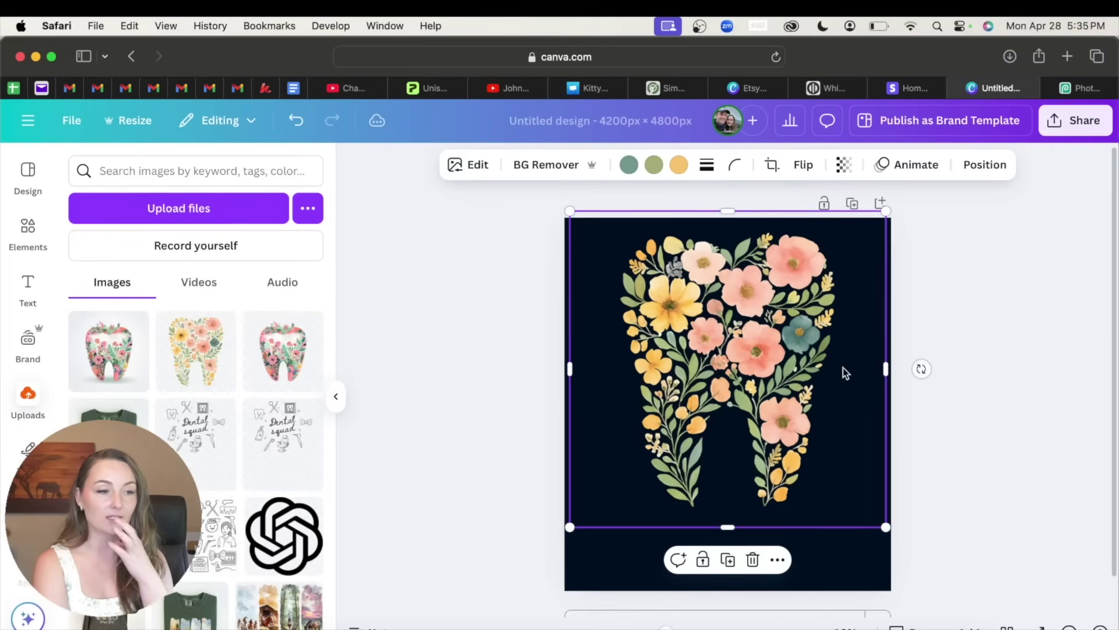
{"action": "left_click", "coordinate": [972, 334]}
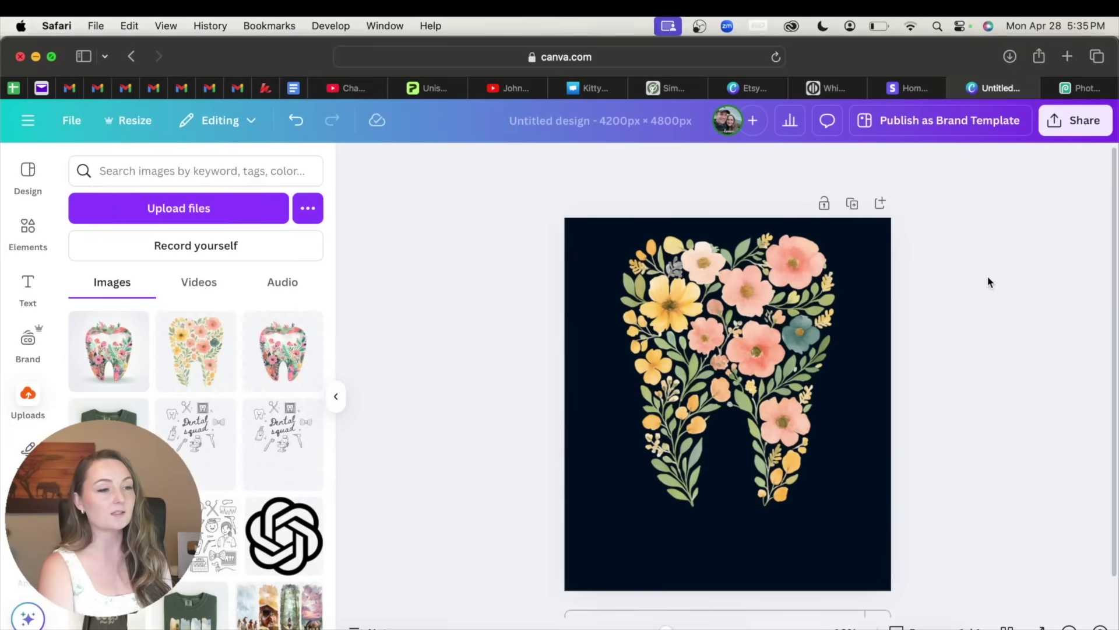
{"action": "key", "text": "ctrl+super+f"}
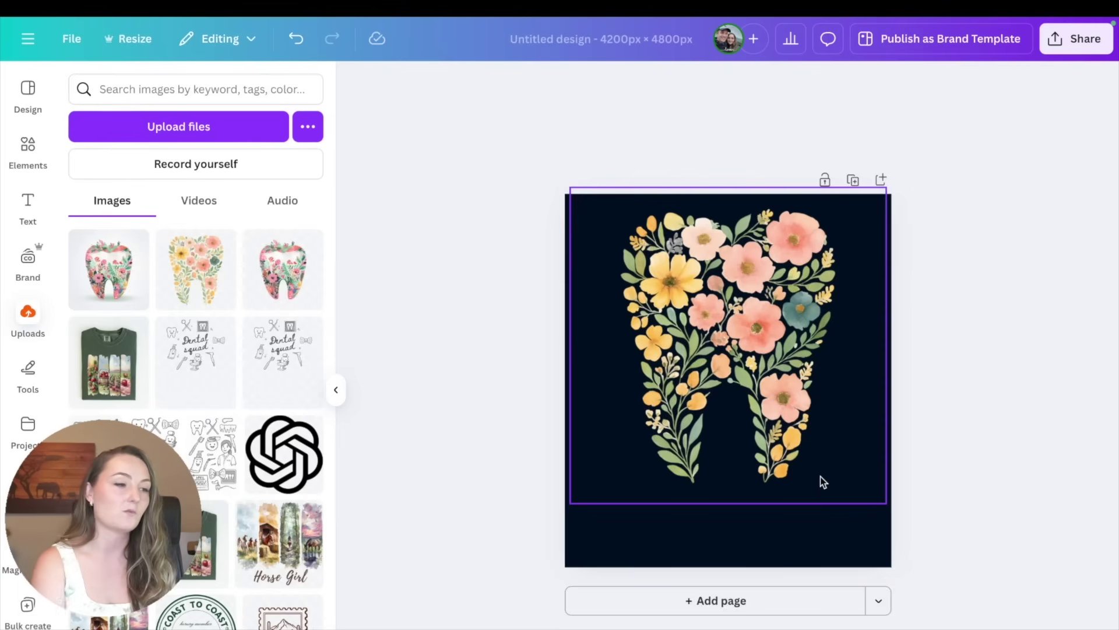
Add a text box reading "Dental assistant" in the Beautiful Wildflower Script font at size 155
{"action": "key", "text": "t"}
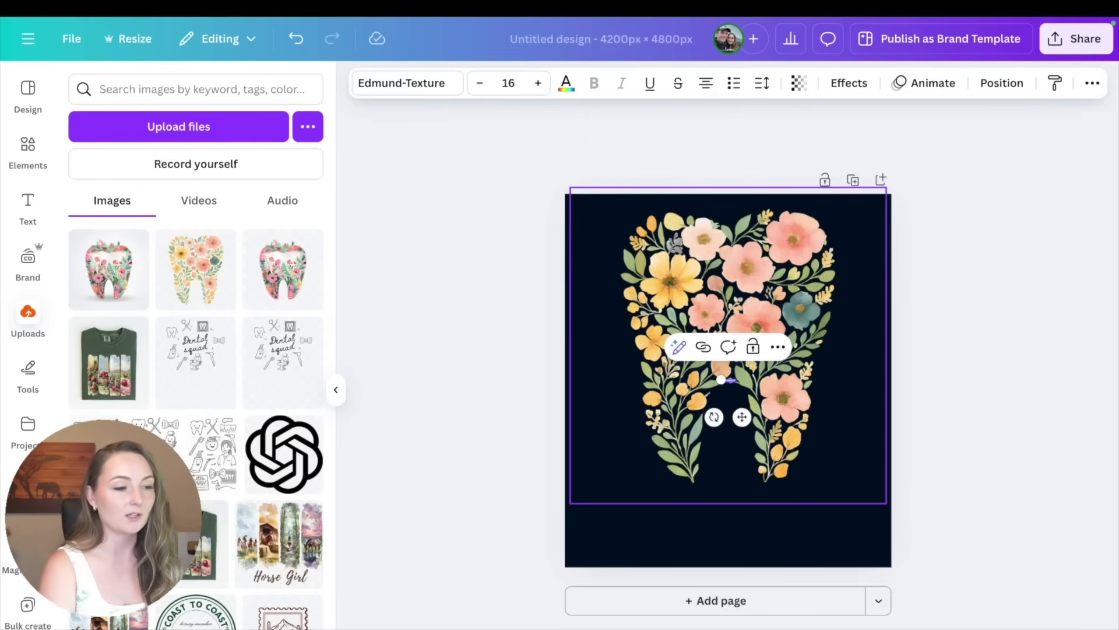
{"action": "left_click_drag", "start_coordinate": [721, 380], "coordinate": [598, 382]}
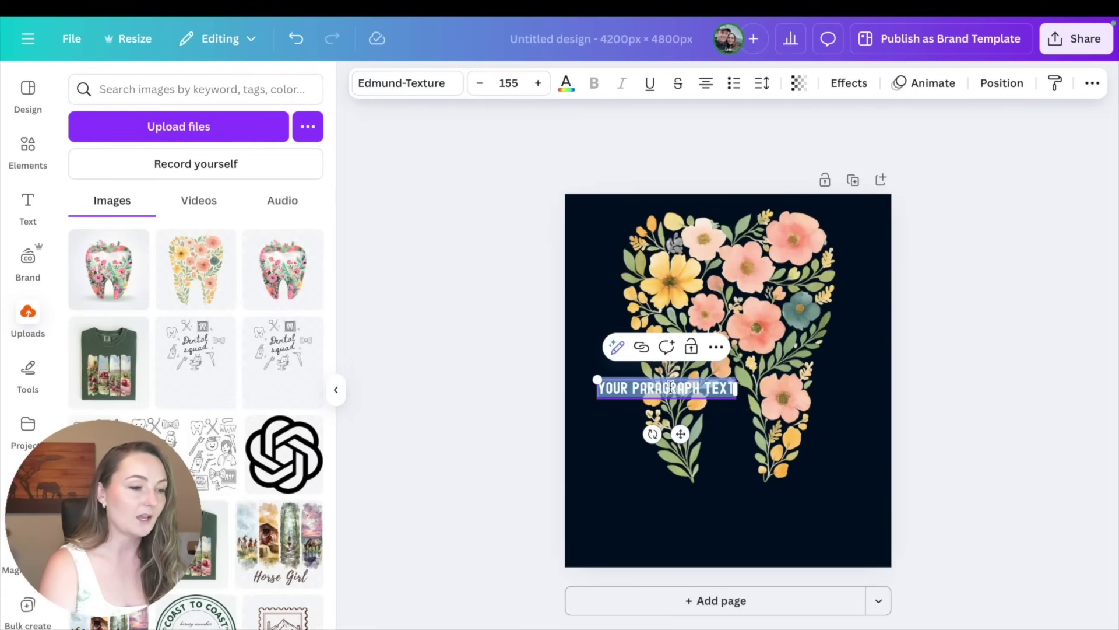
{"action": "left_click", "coordinate": [408, 83]}
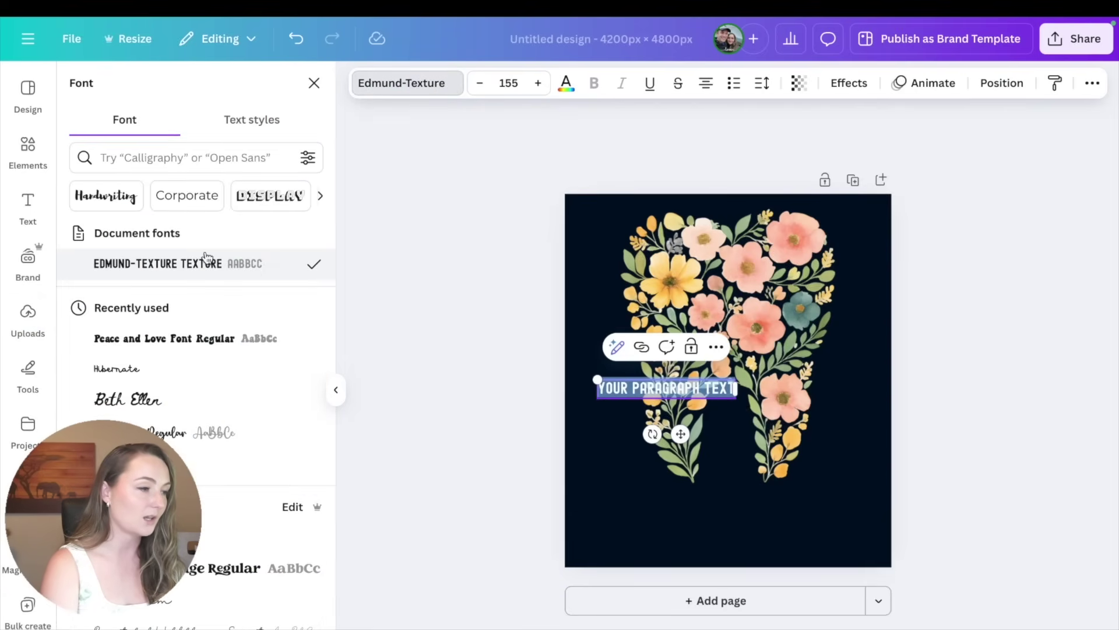
{"action": "scroll", "coordinate": [166, 428], "scroll_direction": "down", "scroll_amount": 1}
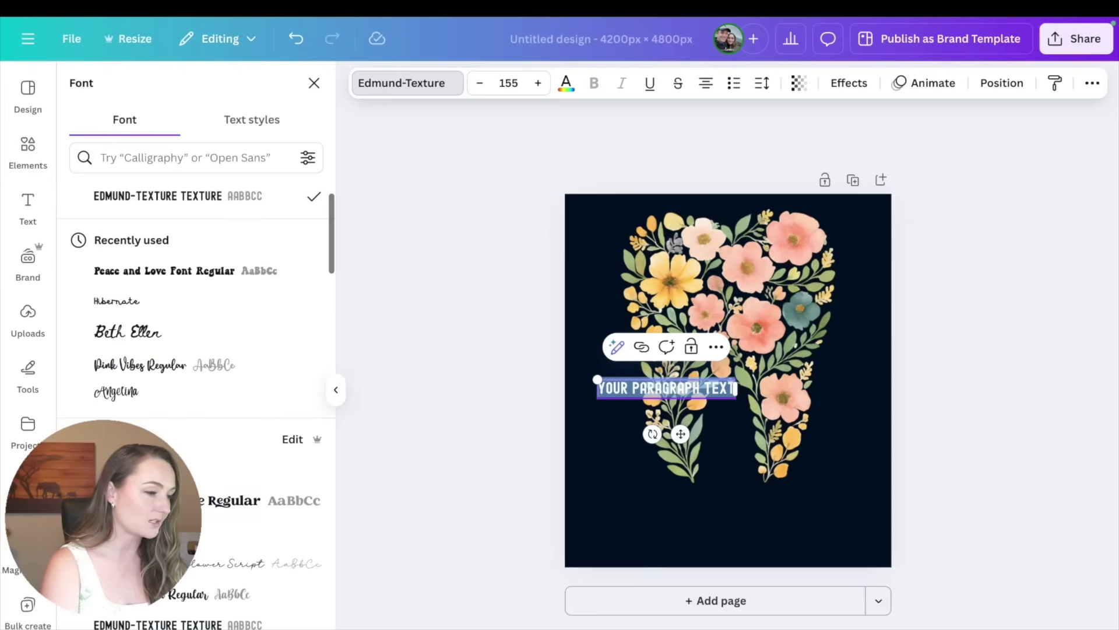
{"action": "left_click", "coordinate": [263, 563]}
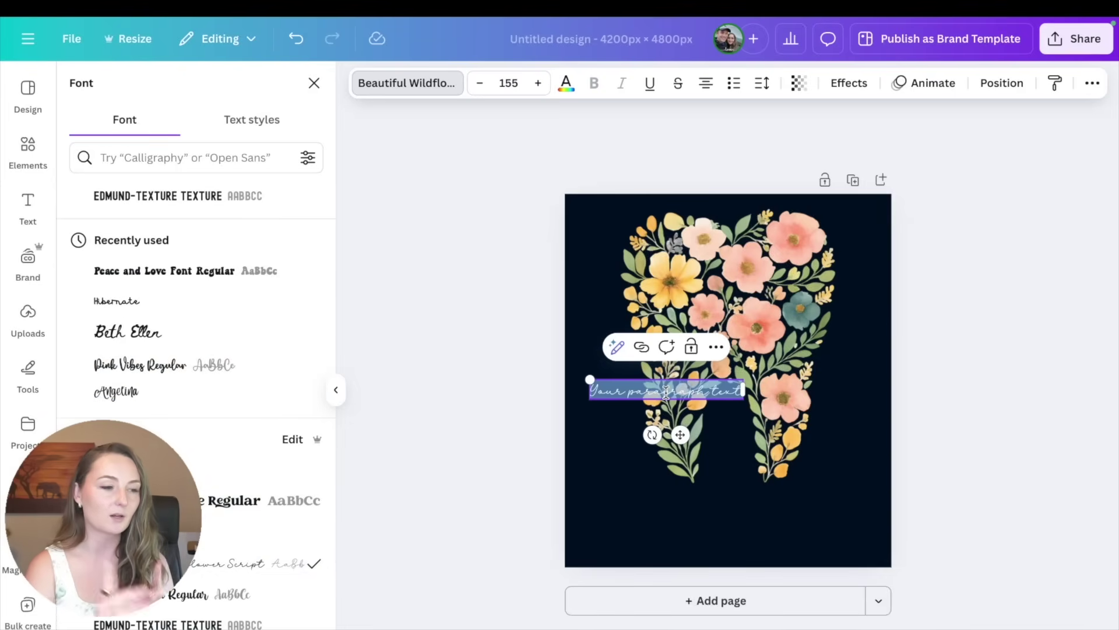
{"action": "type", "text": "Dr"}
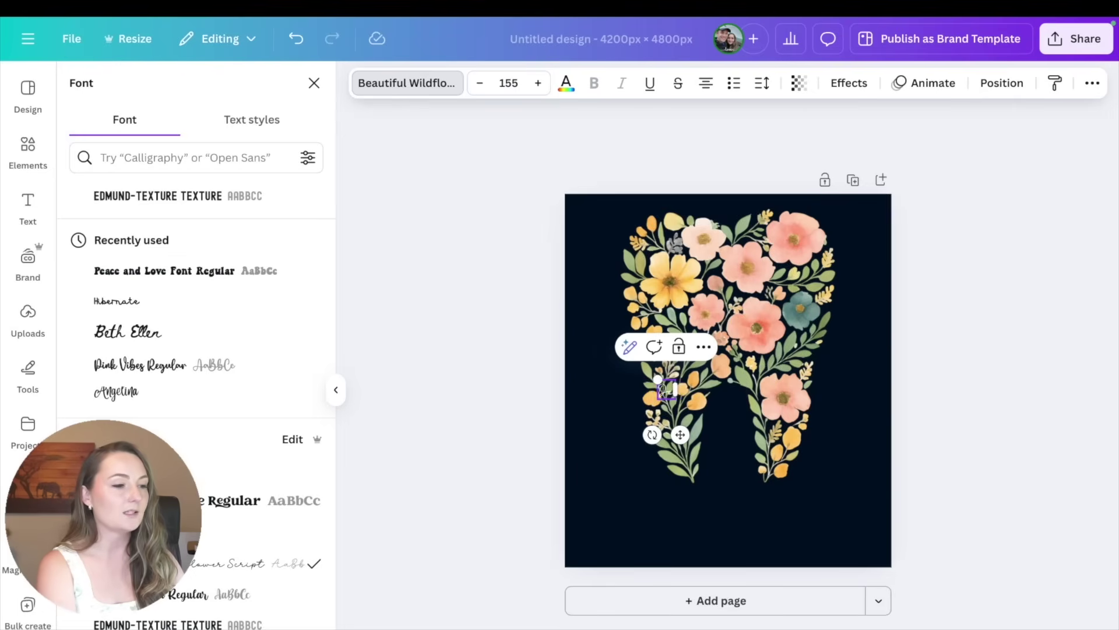
{"action": "type", "text": "ntal assistant"}
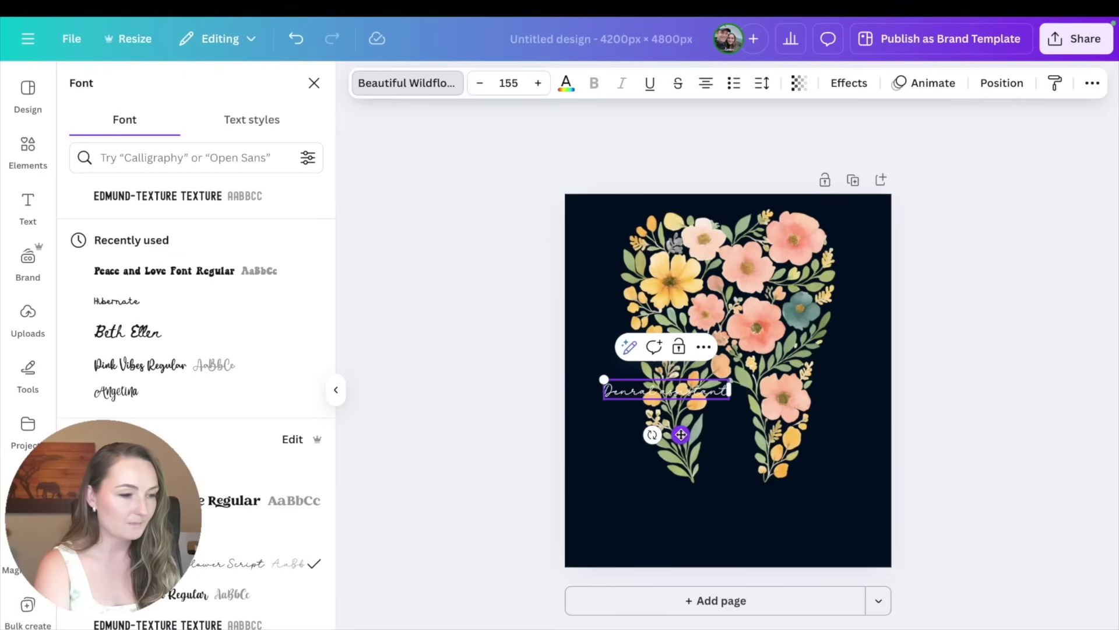
Move the "Denral assistant" text above the tooth's upper-right side and tilt it 9.8° clockwise
{"action": "left_click_drag", "start_coordinate": [681, 434], "coordinate": [781, 243]}
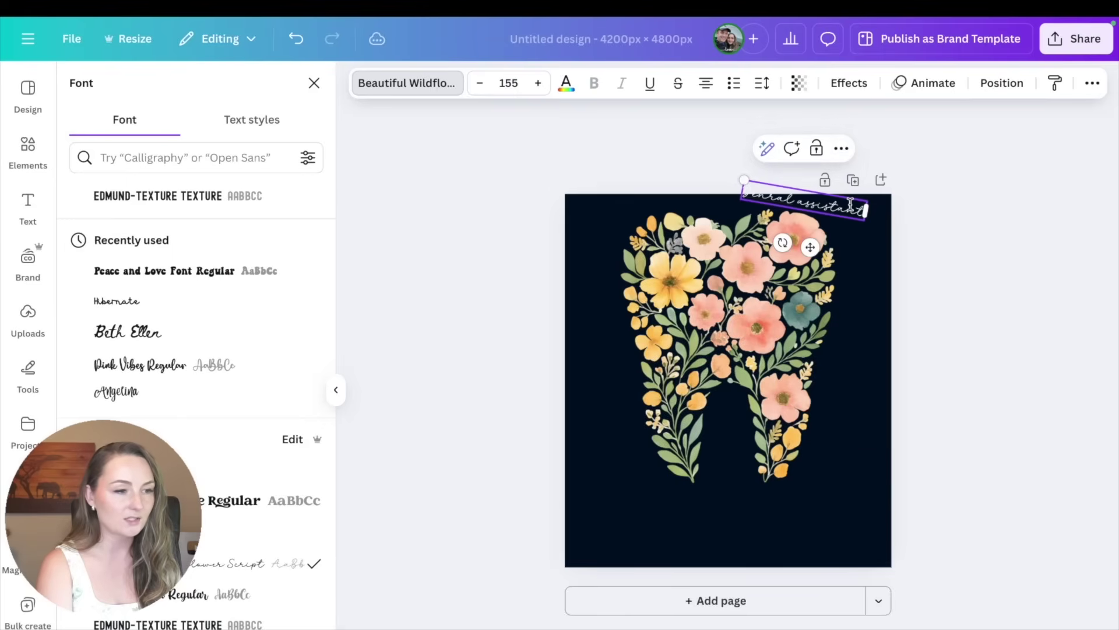
{"action": "left_click", "coordinate": [1000, 86]}
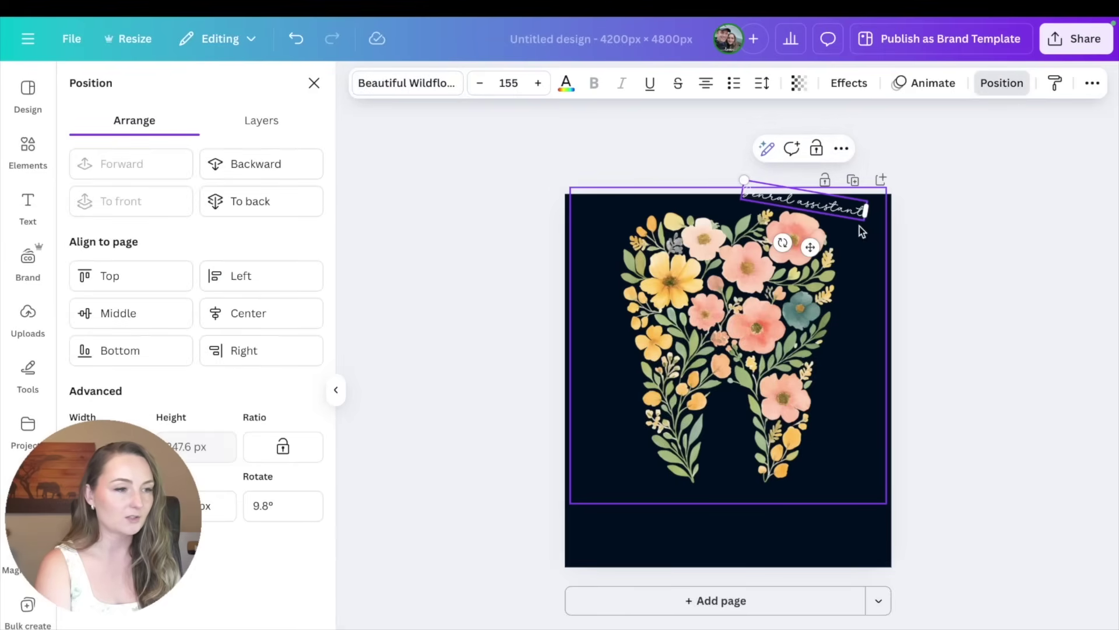
{"action": "scroll", "coordinate": [859, 227], "scroll_direction": "up", "scroll_amount": 5}
{"action": "scroll", "coordinate": [859, 228], "scroll_direction": "up", "scroll_amount": 1}
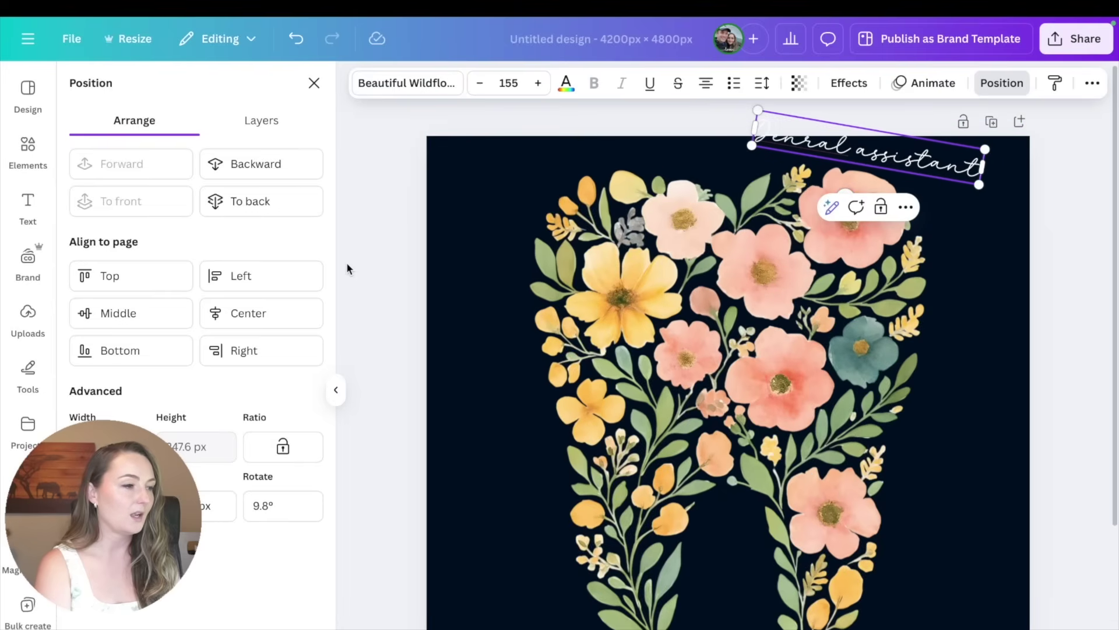
Apply the Curve effect to the text, then rotate and position it to follow the tooth's upper-right edge
{"action": "left_click", "coordinate": [848, 83]}
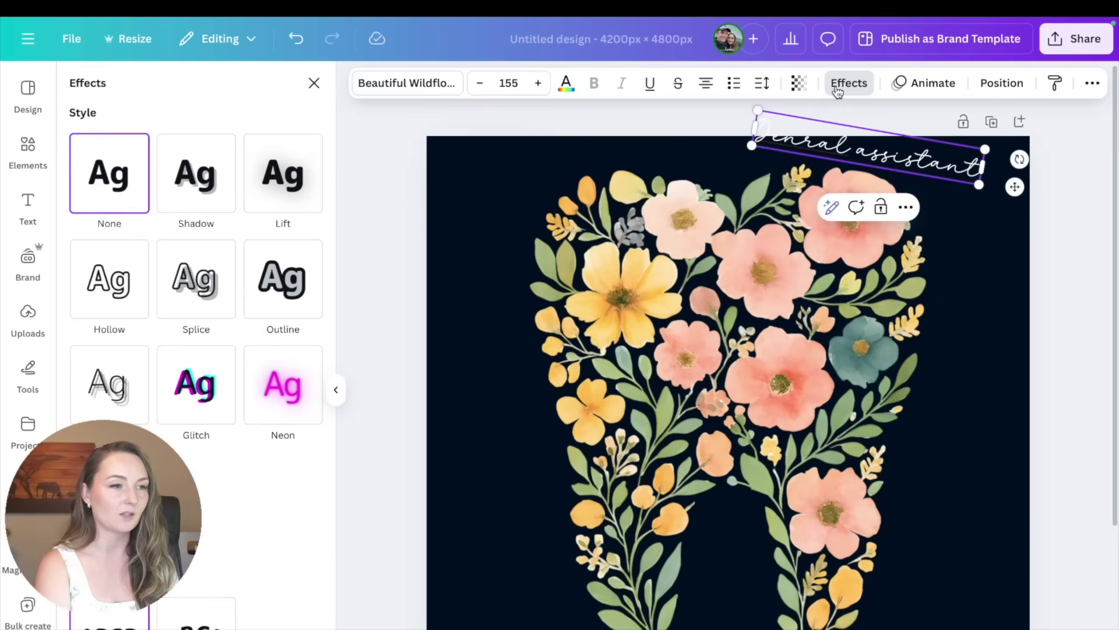
{"action": "left_click", "coordinate": [195, 617]}
{"action": "scroll", "coordinate": [295, 513], "scroll_direction": "down", "scroll_amount": 1}
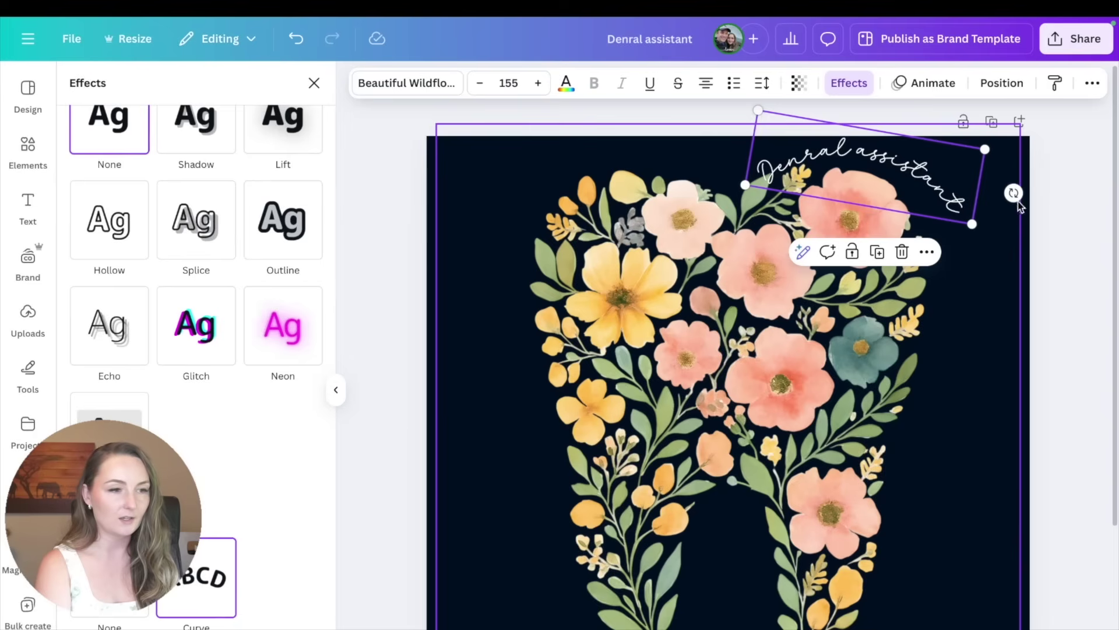
{"action": "left_click_drag", "start_coordinate": [1013, 193], "coordinate": [1010, 211]}
{"action": "left_click_drag", "start_coordinate": [935, 188], "coordinate": [927, 181]}
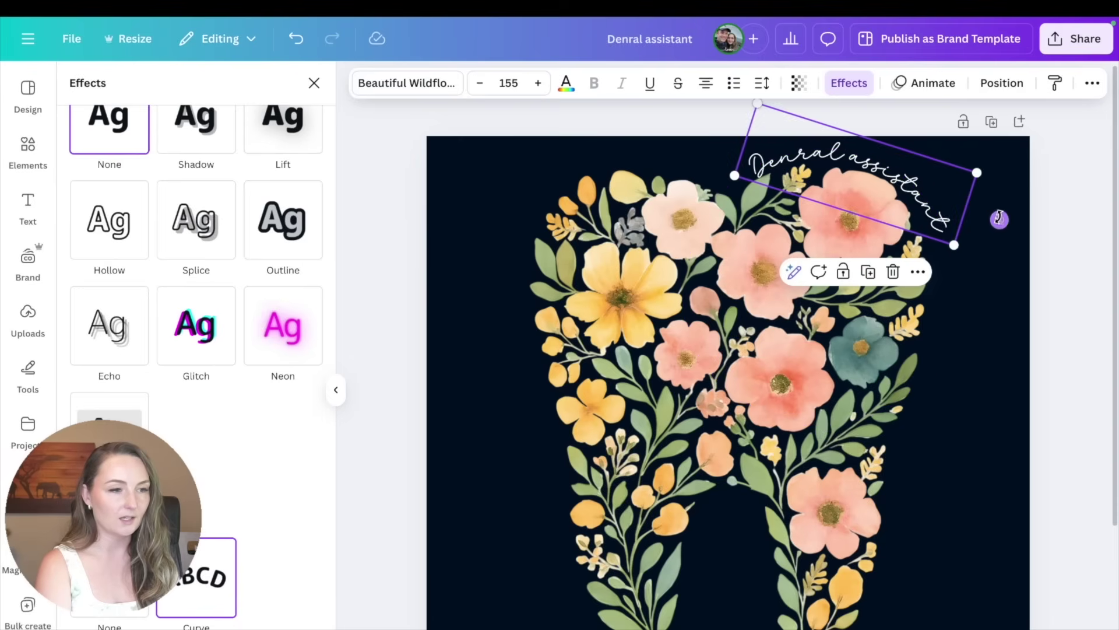
{"action": "left_click_drag", "start_coordinate": [998, 220], "coordinate": [999, 222]}
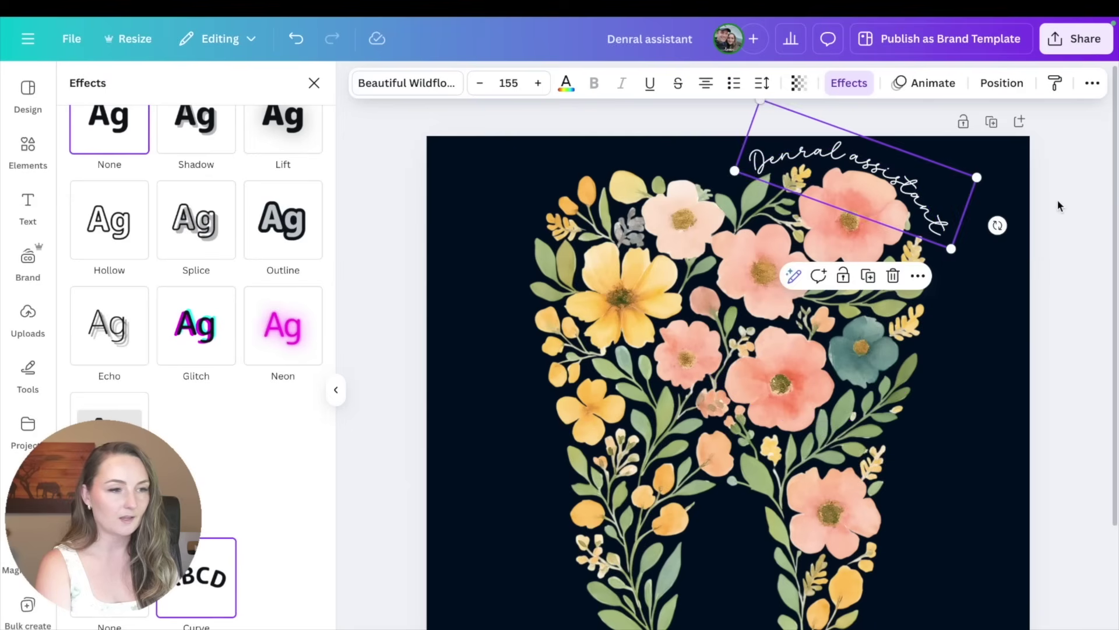
{"action": "left_click", "coordinate": [1060, 205]}
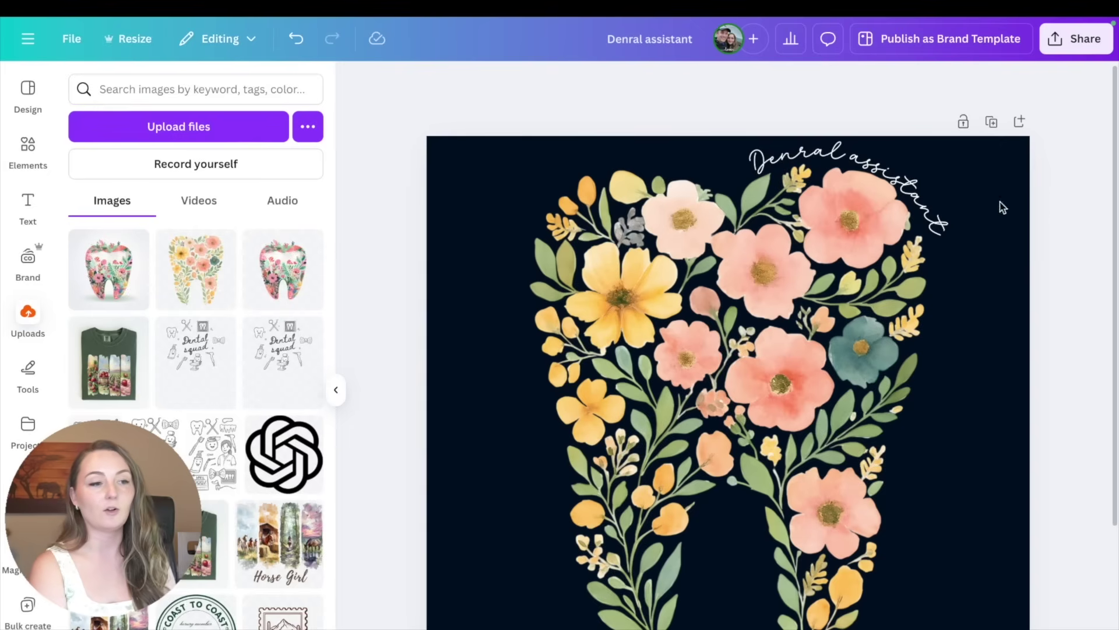
Duplicate the curved text and place the copy along the tooth's upper-left edge, tilted the opposite way
{"action": "left_click", "coordinate": [882, 177]}
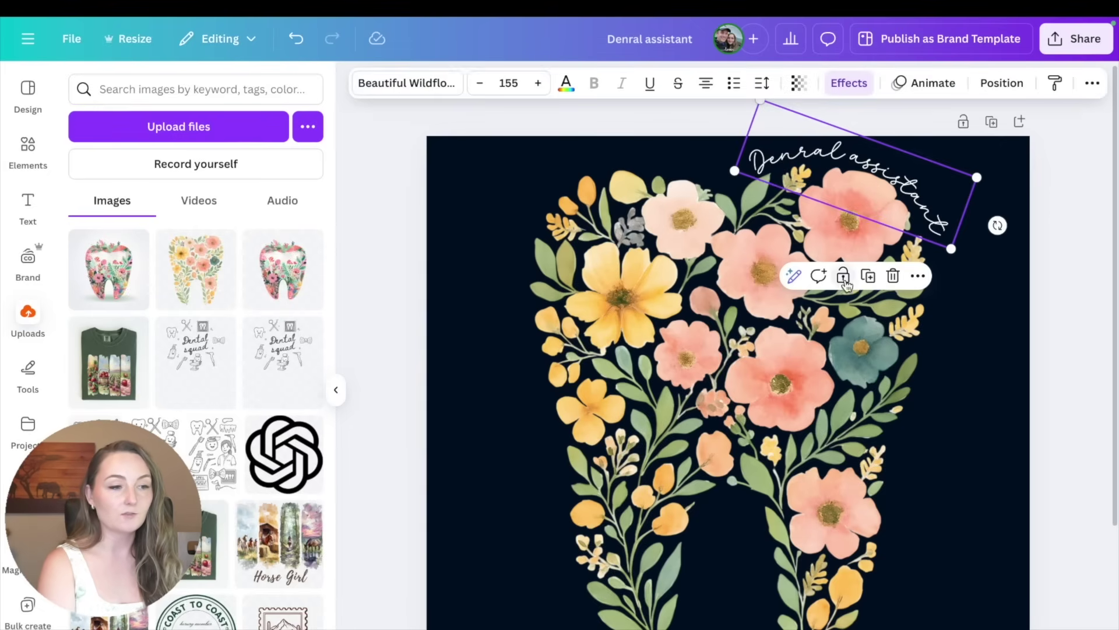
{"action": "left_click", "coordinate": [868, 276]}
{"action": "left_click_drag", "start_coordinate": [866, 177], "coordinate": [639, 149]}
{"action": "left_click_drag", "start_coordinate": [771, 202], "coordinate": [780, 131]}
{"action": "mouse_move", "coordinate": [649, 158]}
{"action": "left_mouse_down"}
{"action": "mouse_move", "coordinate": [635, 164]}
{"action": "mouse_move", "coordinate": [646, 168]}
{"action": "left_mouse_up"}
Reduce the tilt of the original curved text and shift it slightly toward the tooth's center
{"action": "left_click", "coordinate": [950, 221]}
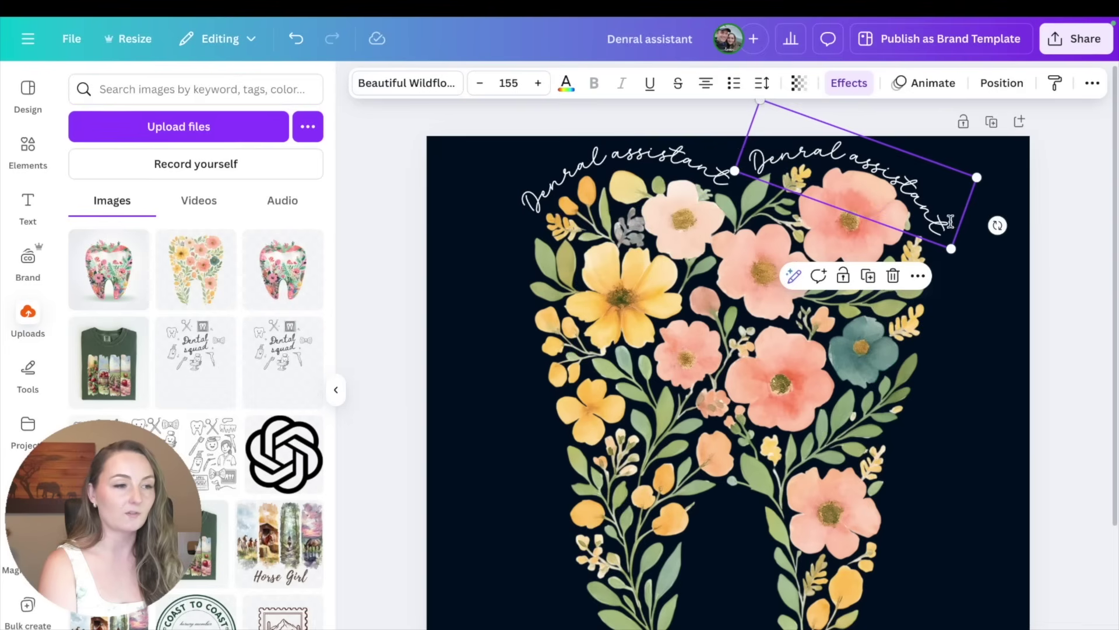
{"action": "left_click_drag", "start_coordinate": [997, 225], "coordinate": [999, 219]}
{"action": "left_click_drag", "start_coordinate": [930, 191], "coordinate": [911, 186]}
{"action": "left_click_drag", "start_coordinate": [979, 213], "coordinate": [971, 191]}
{"action": "left_click_drag", "start_coordinate": [897, 181], "coordinate": [904, 184]}
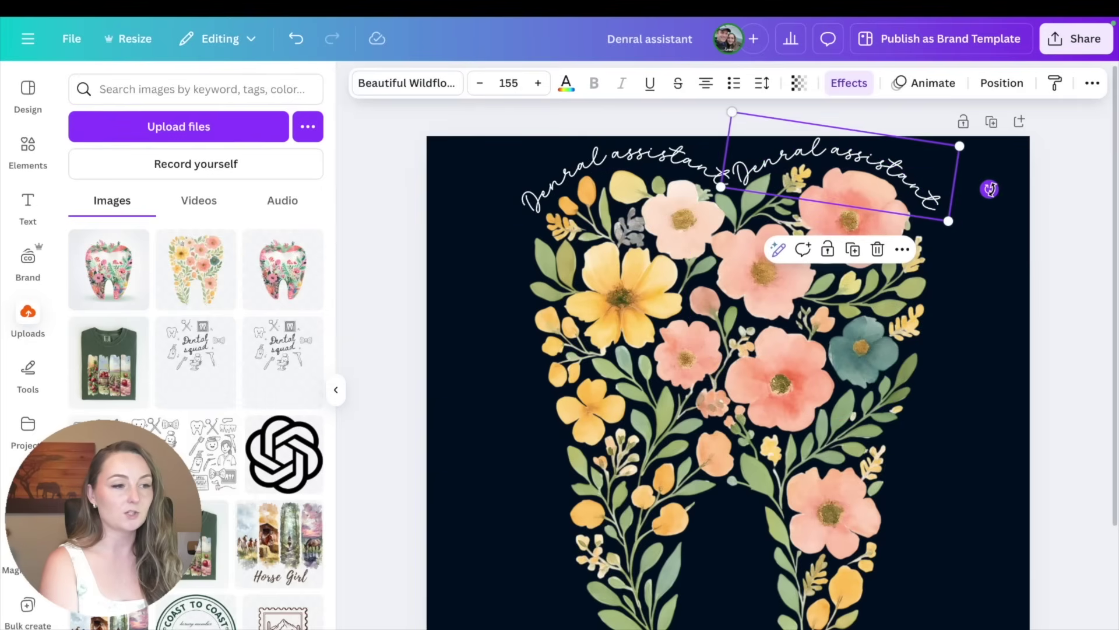
{"action": "left_click_drag", "start_coordinate": [989, 189], "coordinate": [989, 191]}
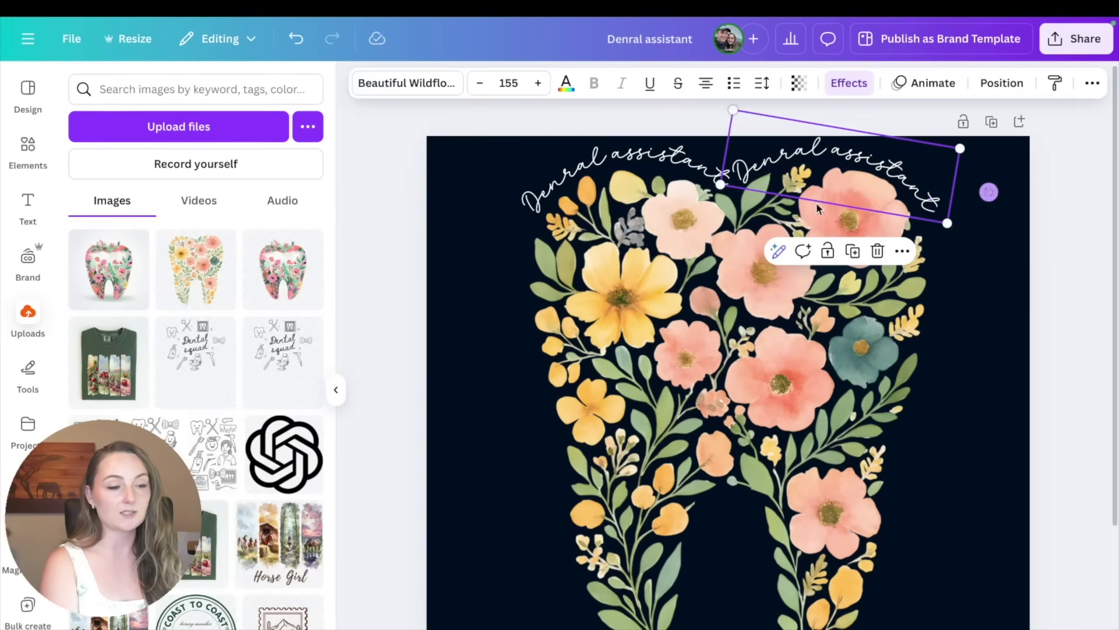
Delete the copy of the curved text on the tooth's upper-left edge
{"action": "left_click", "coordinate": [1030, 230]}
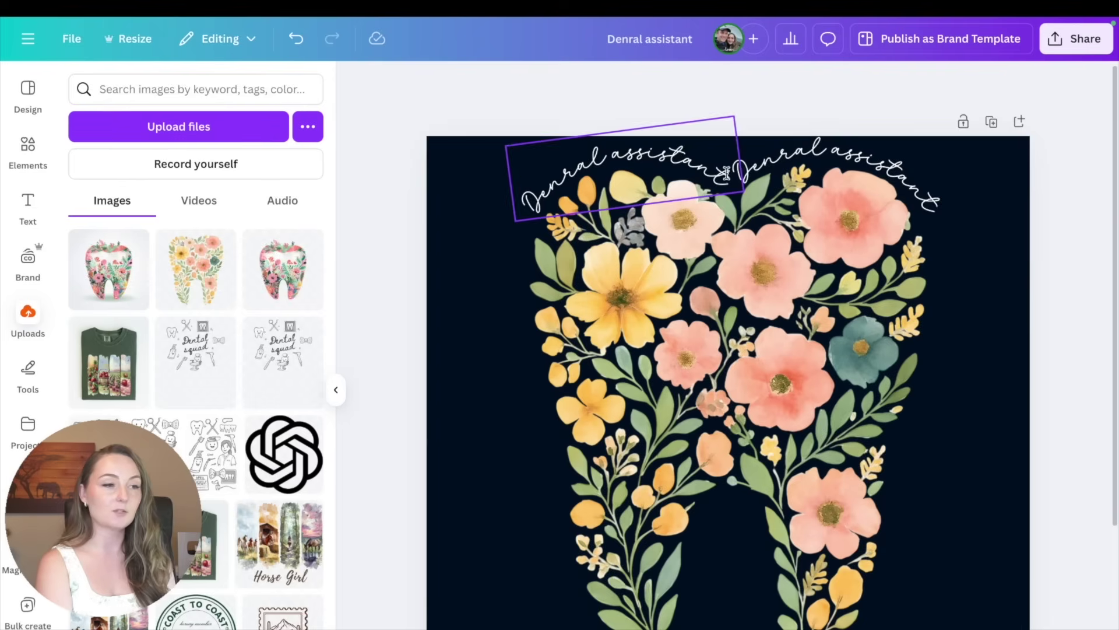
{"action": "left_click", "coordinate": [612, 140]}
{"action": "key", "text": "Delete"}
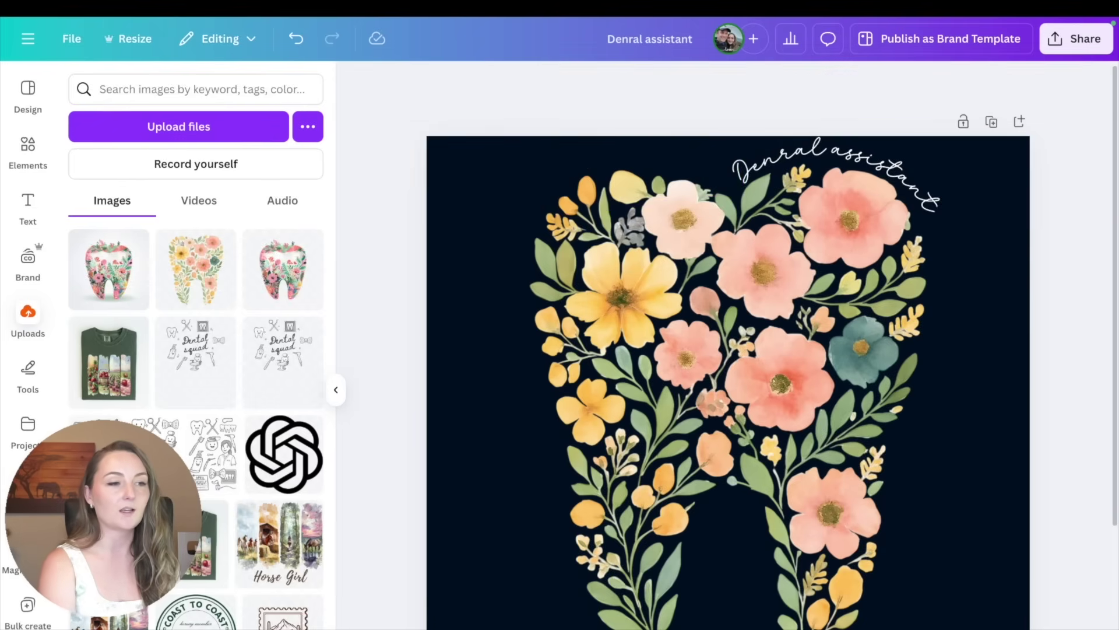
Fine-tune the rotation and position of the remaining curved text so it hugs the tooth's upper-right flowers
{"action": "left_click", "coordinate": [904, 161]}
{"action": "mouse_move", "coordinate": [989, 192]}
{"action": "left_mouse_down"}
{"action": "mouse_move", "coordinate": [1006, 213]}
{"action": "mouse_move", "coordinate": [990, 197]}
{"action": "left_mouse_up"}
{"action": "left_click_drag", "start_coordinate": [872, 167], "coordinate": [882, 172]}
{"action": "left_click_drag", "start_coordinate": [995, 195], "coordinate": [994, 200]}
{"action": "left_click", "coordinate": [1024, 257]}
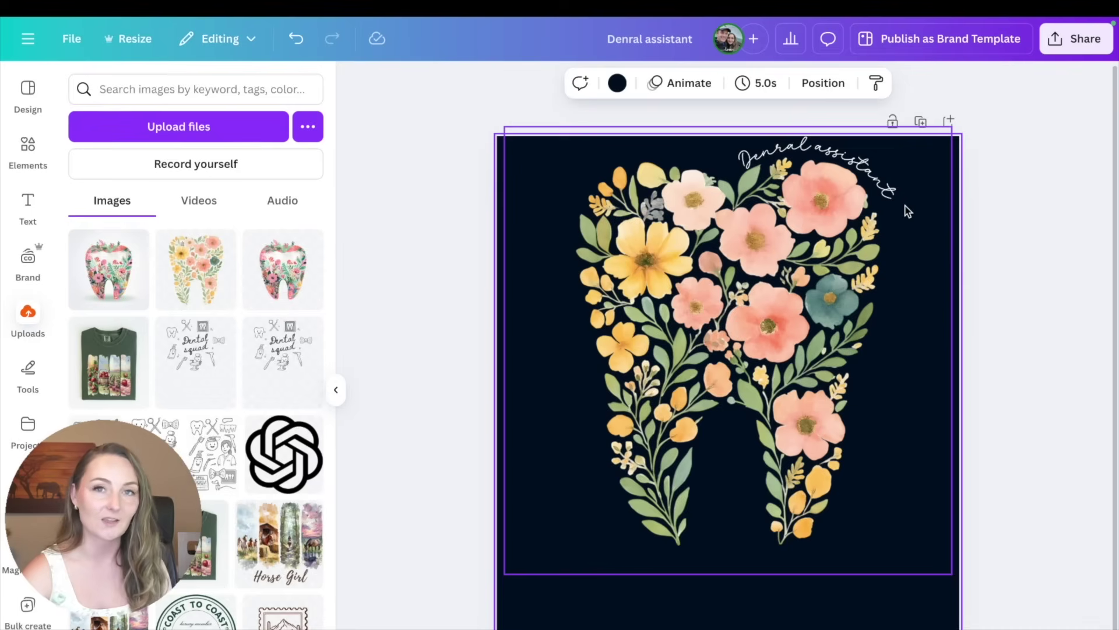
{"action": "left_click", "coordinate": [1020, 222]}
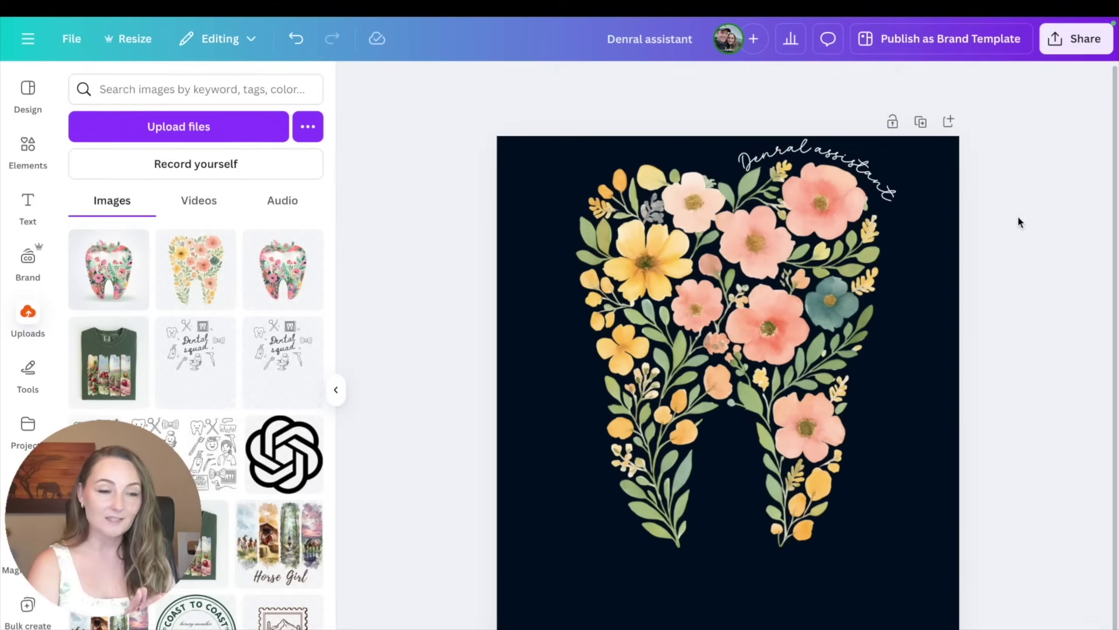
Duplicate the design page and recolor the curved text on page 2 with the dark navy document color
{"action": "left_click", "coordinate": [920, 122]}
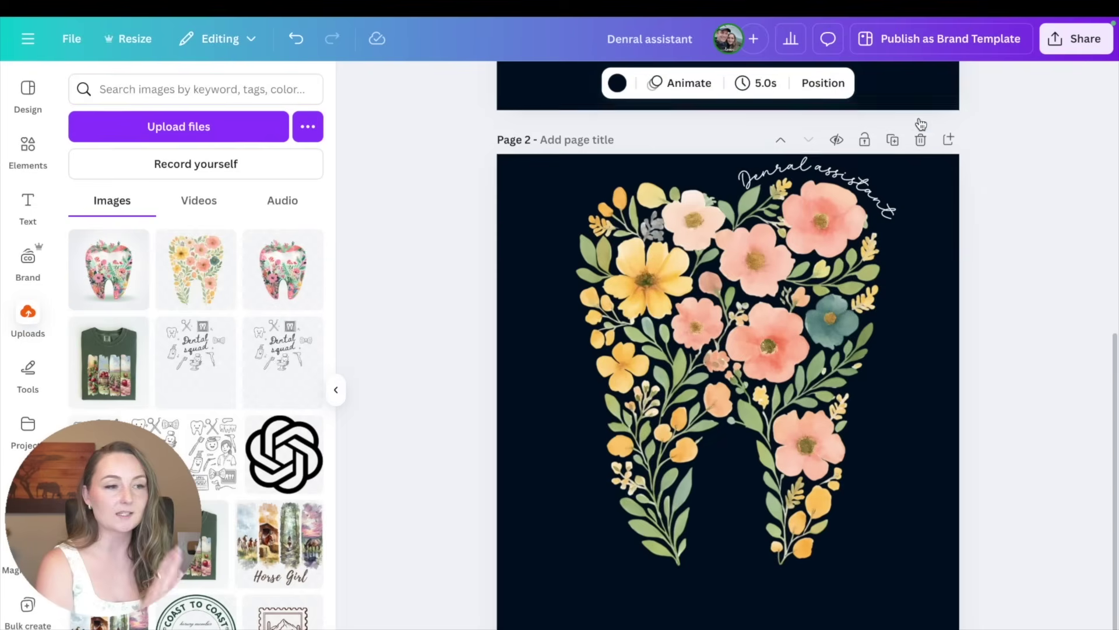
{"action": "left_click", "coordinate": [875, 176]}
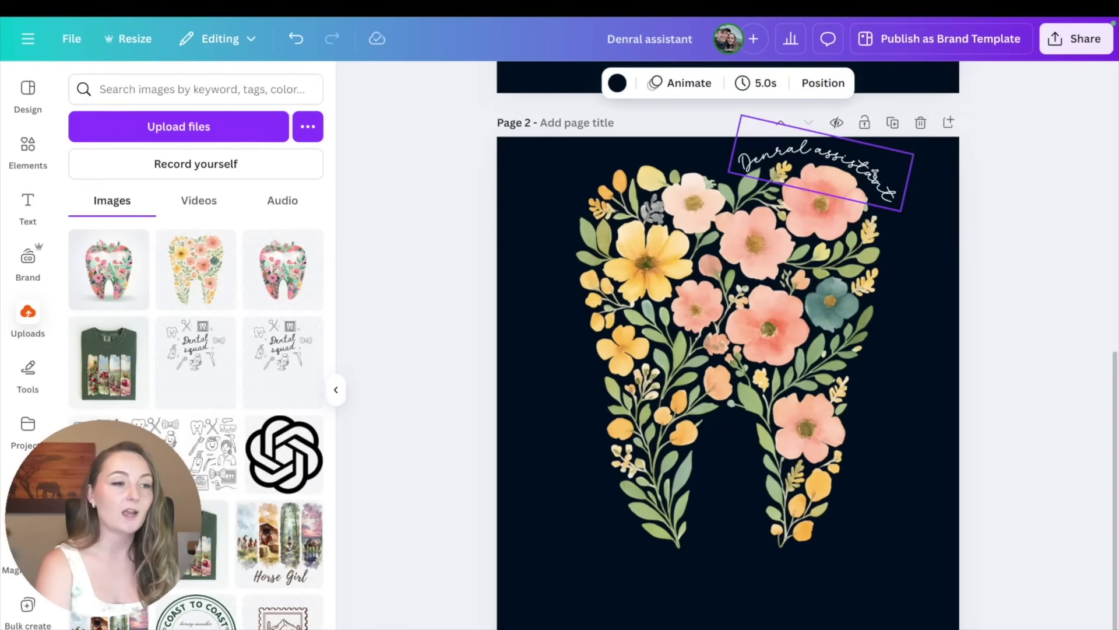
{"action": "left_click", "coordinate": [875, 177]}
{"action": "left_click", "coordinate": [565, 83]}
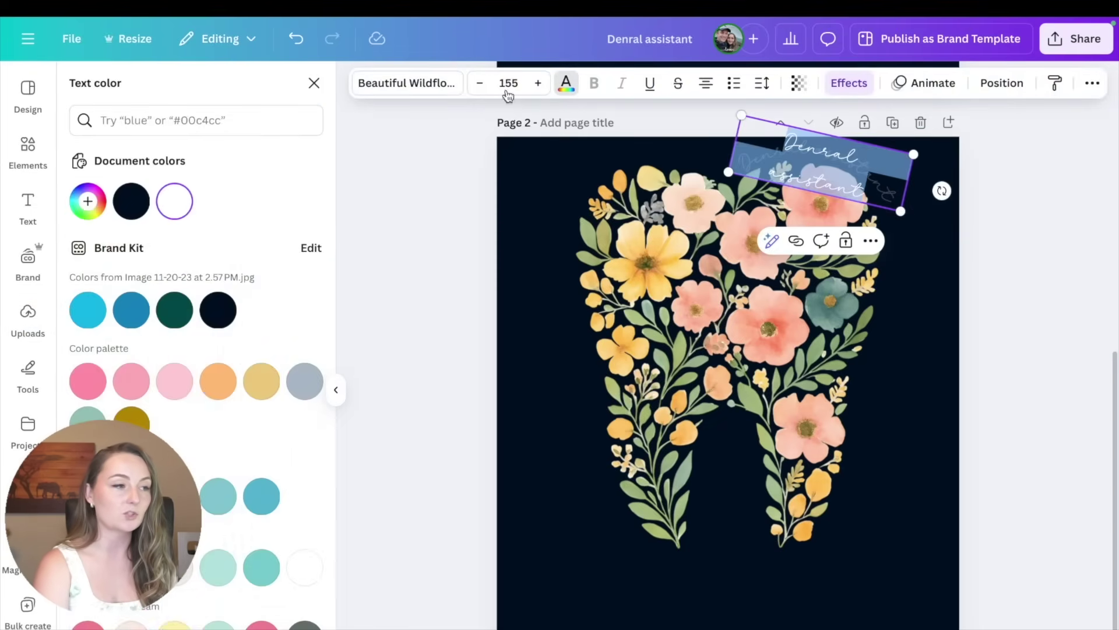
{"action": "left_click", "coordinate": [138, 206]}
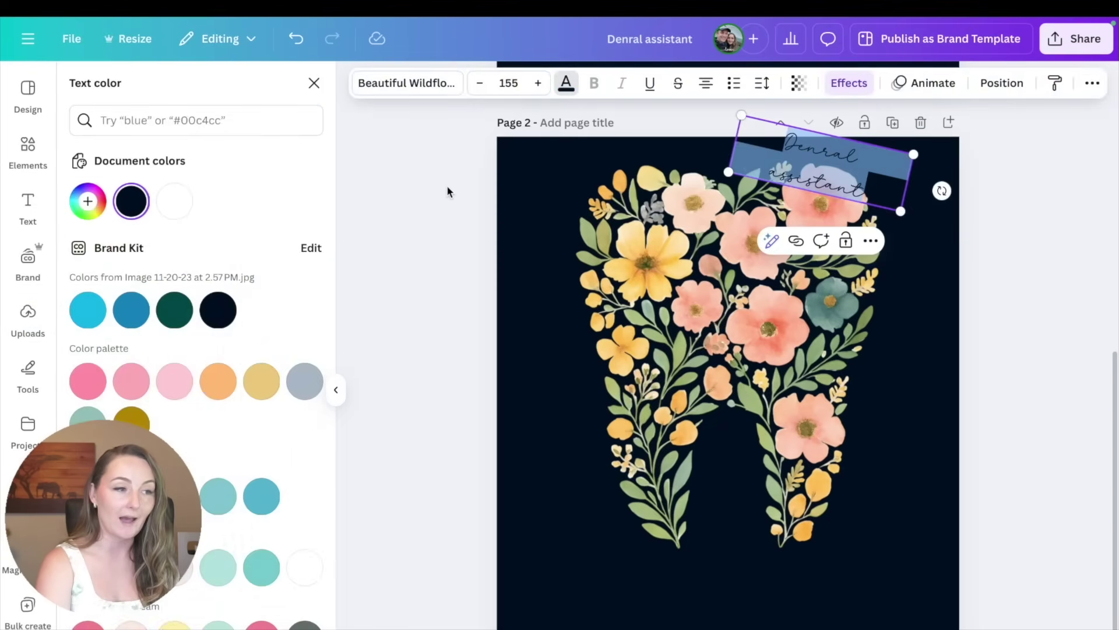
{"action": "left_click", "coordinate": [510, 225]}
Set the page 2 background to white and compare it with the navy version on page 1
{"action": "left_click", "coordinate": [569, 626]}
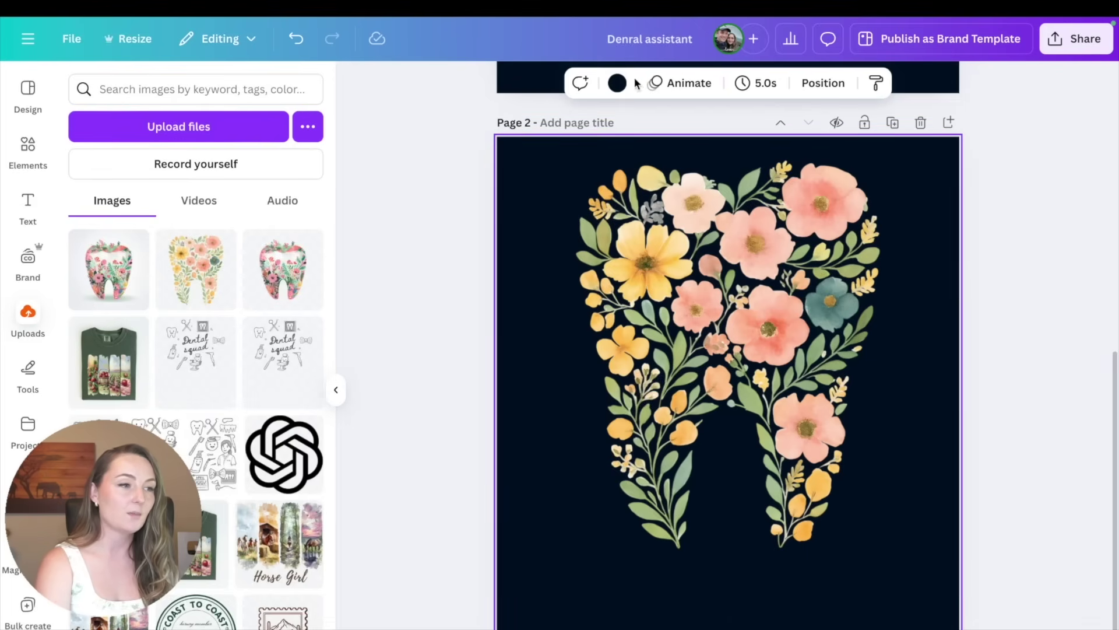
{"action": "left_click", "coordinate": [617, 83]}
{"action": "left_click", "coordinate": [174, 200]}
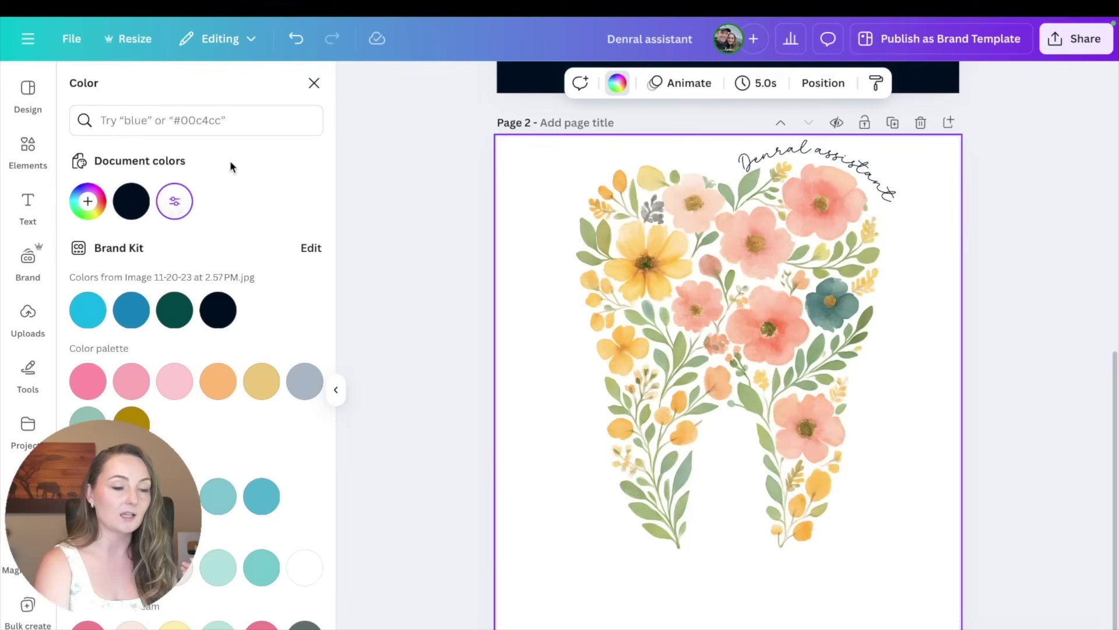
{"action": "left_click", "coordinate": [985, 267]}
{"action": "scroll", "coordinate": [985, 266], "scroll_direction": "up", "scroll_amount": 5}
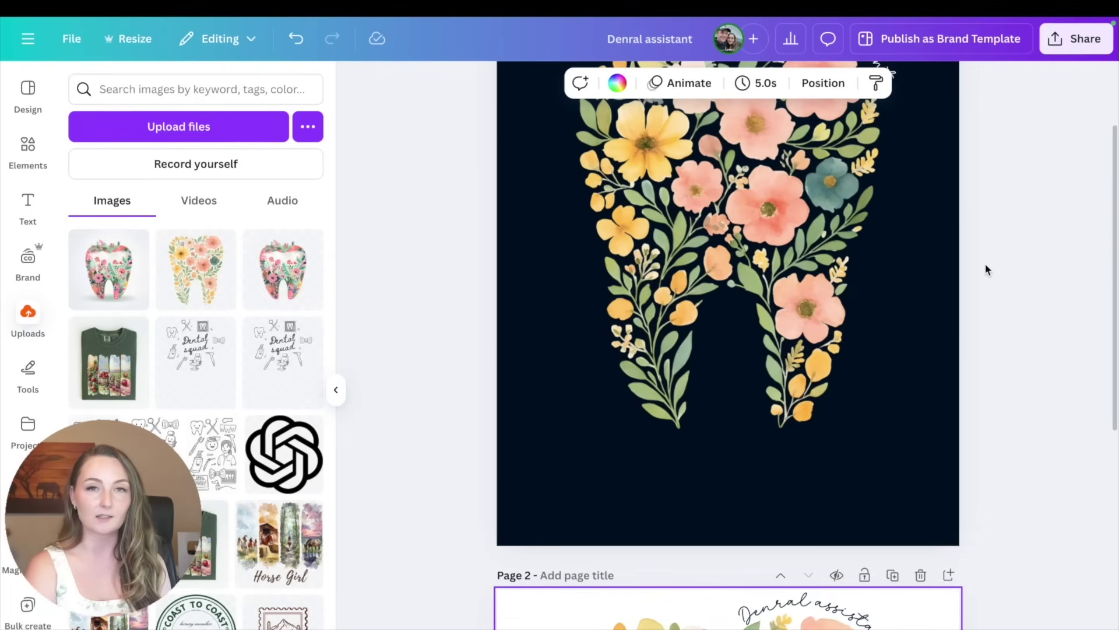
{"action": "scroll", "coordinate": [985, 264], "scroll_direction": "down", "scroll_amount": 5}
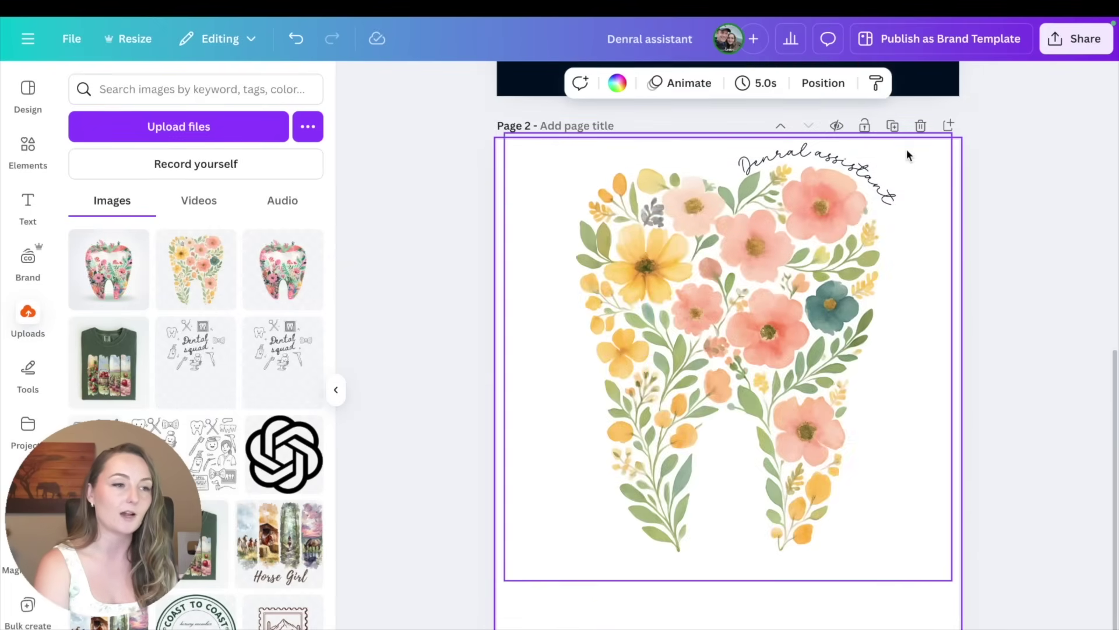
Duplicate the white page and move the curved text on page 3 to below the tooth
{"action": "left_click", "coordinate": [892, 126]}
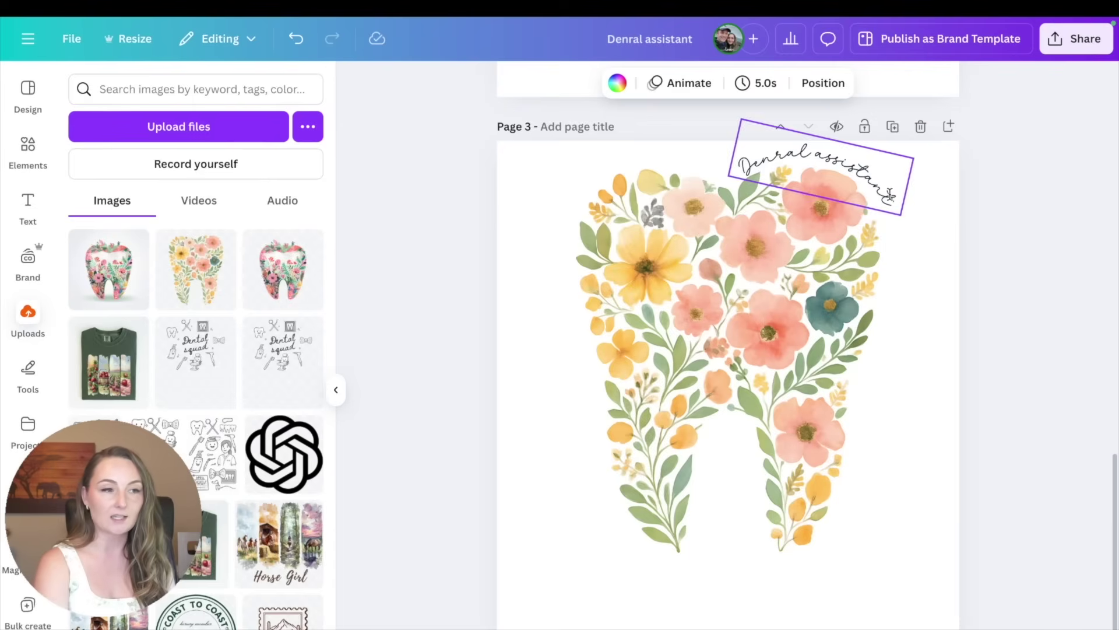
{"action": "left_click", "coordinate": [890, 193]}
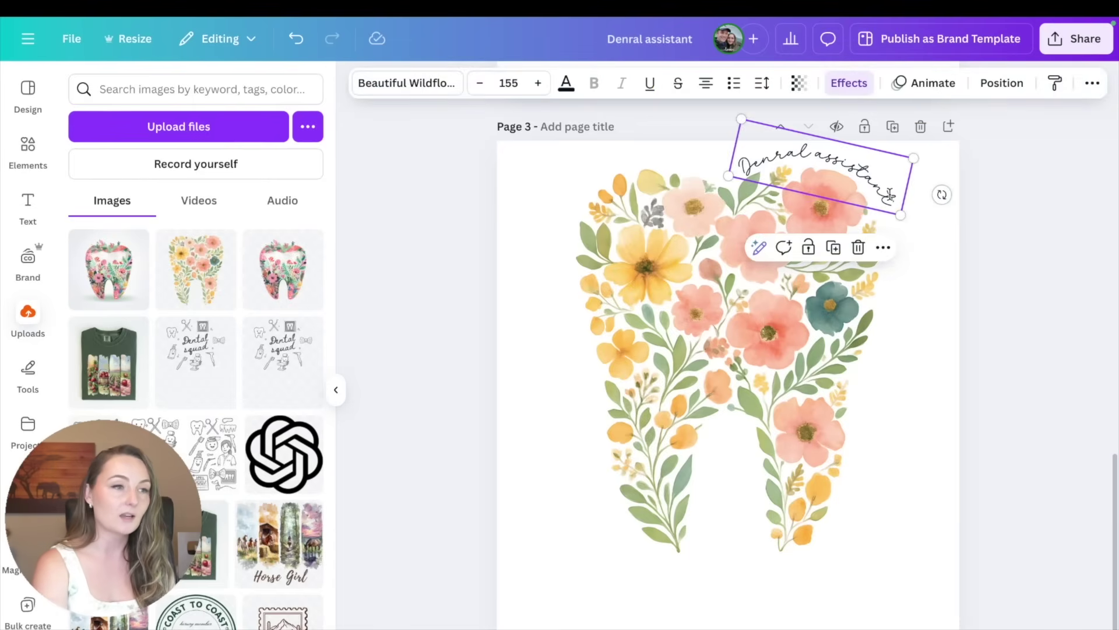
{"action": "left_click_drag", "start_coordinate": [890, 193], "coordinate": [828, 626]}
Shrink the floral tooth on page 3 to pocket-graphic size and place it in the page's upper-right corner
{"action": "left_click", "coordinate": [825, 501]}
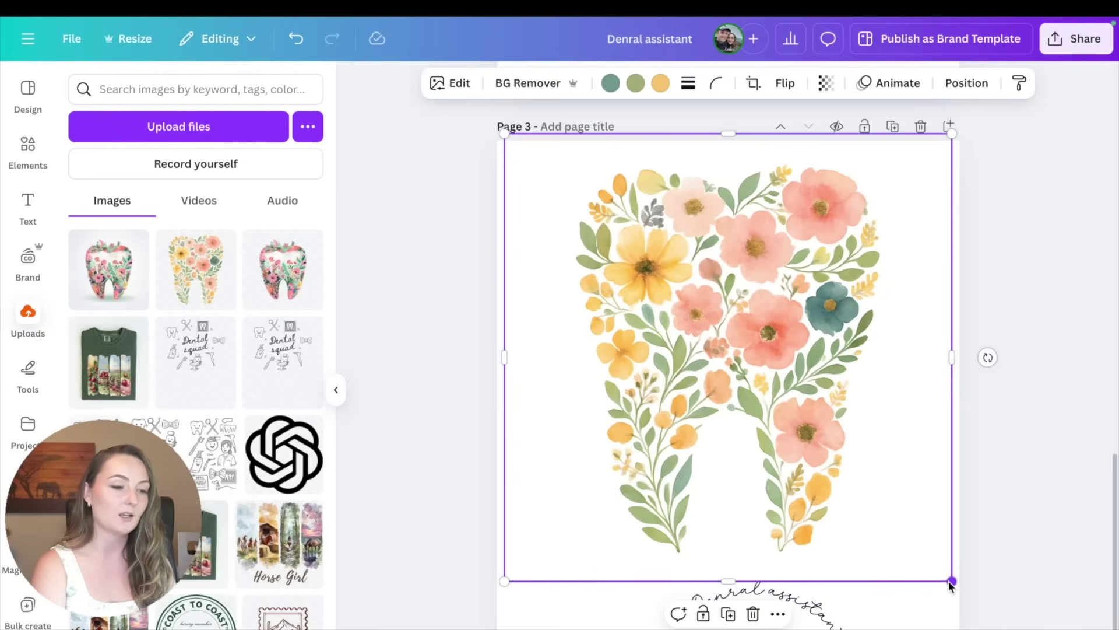
{"action": "left_click_drag", "start_coordinate": [951, 581], "coordinate": [645, 275]}
{"action": "left_click_drag", "start_coordinate": [595, 222], "coordinate": [832, 234]}
{"action": "left_click_drag", "start_coordinate": [880, 288], "coordinate": [924, 333]}
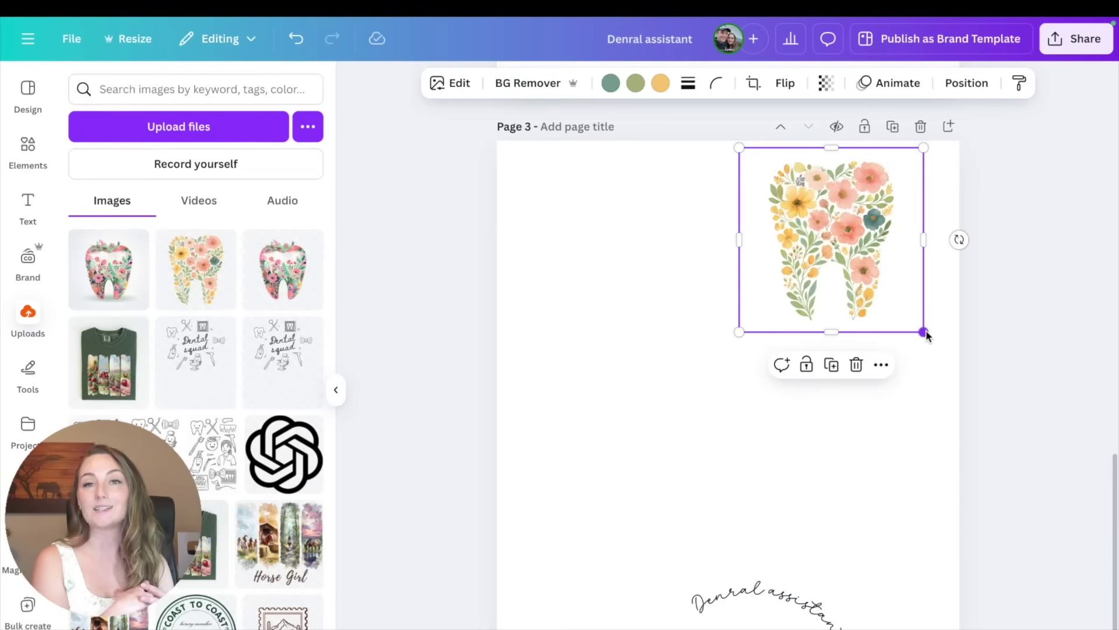
{"action": "left_click_drag", "start_coordinate": [875, 279], "coordinate": [876, 281]}
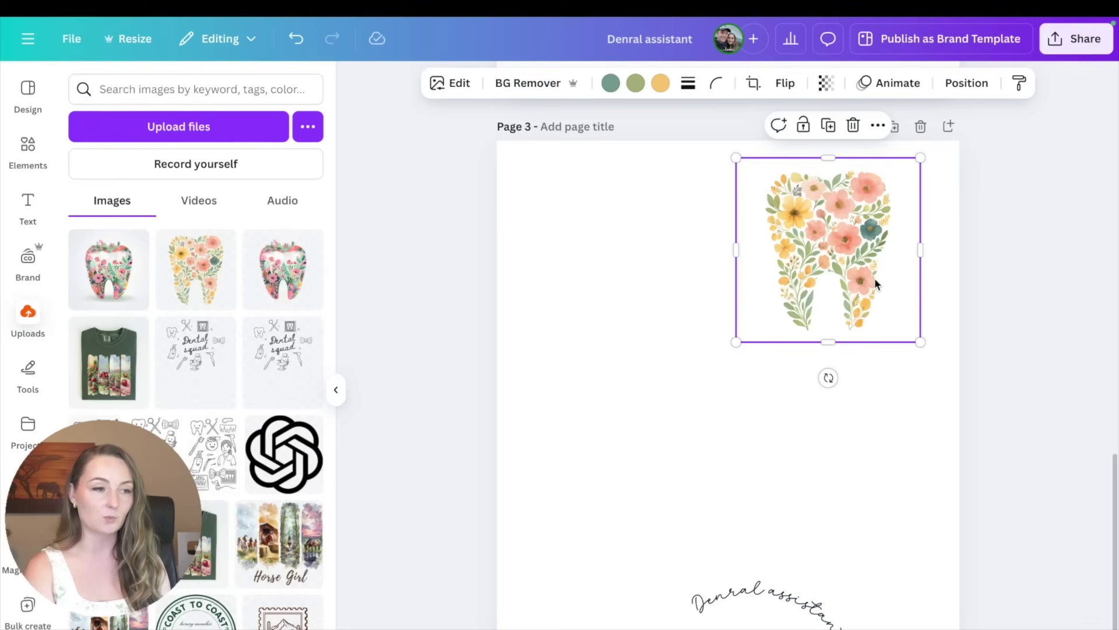
{"action": "mouse_move", "coordinate": [922, 348]}
{"action": "left_mouse_down"}
{"action": "mouse_move", "coordinate": [914, 337]}
{"action": "mouse_move", "coordinate": [917, 346]}
{"action": "left_mouse_up"}
{"action": "left_click_drag", "start_coordinate": [868, 292], "coordinate": [869, 257]}
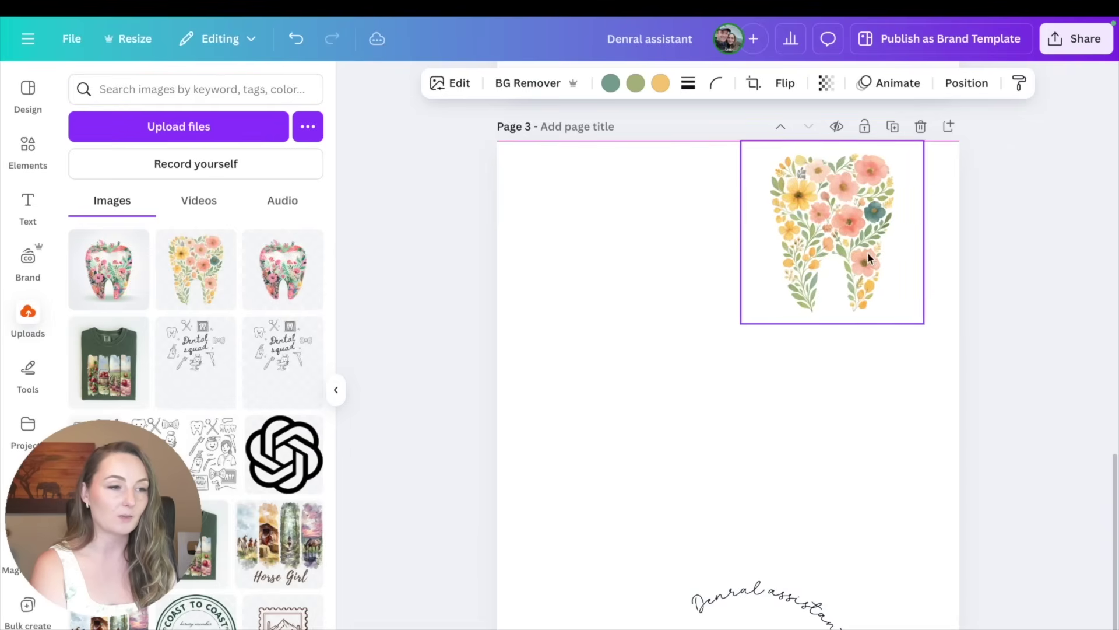
Replace the curved text with a new text box holding a person's first name, enlarge it to size 211 and center it beneath the small tooth
{"action": "left_click", "coordinate": [798, 598]}
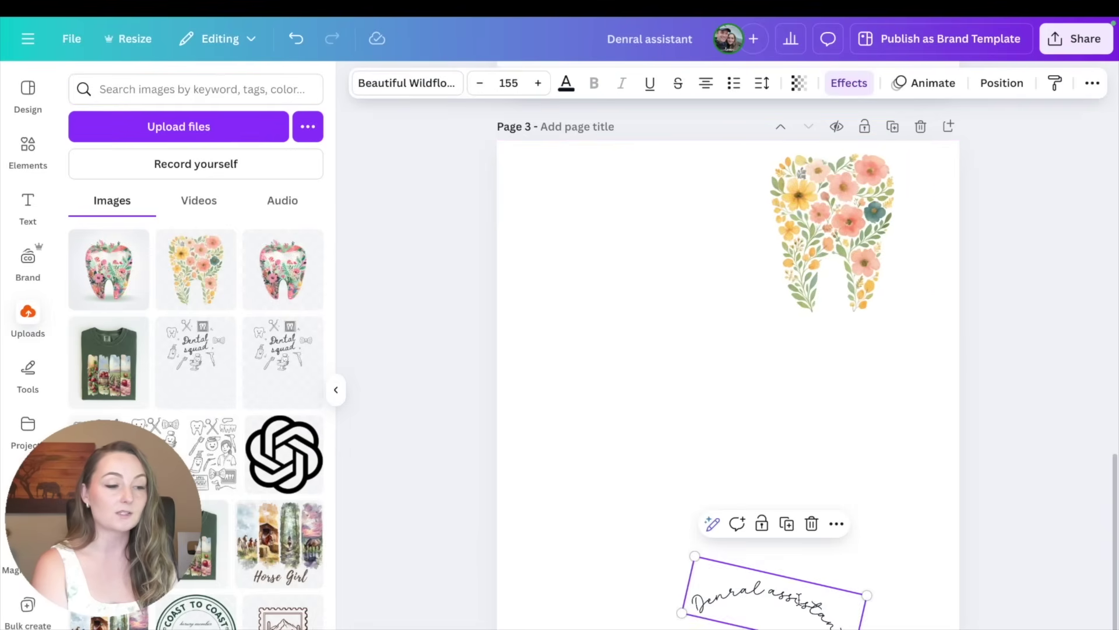
{"action": "type", "text": "Rachel"}
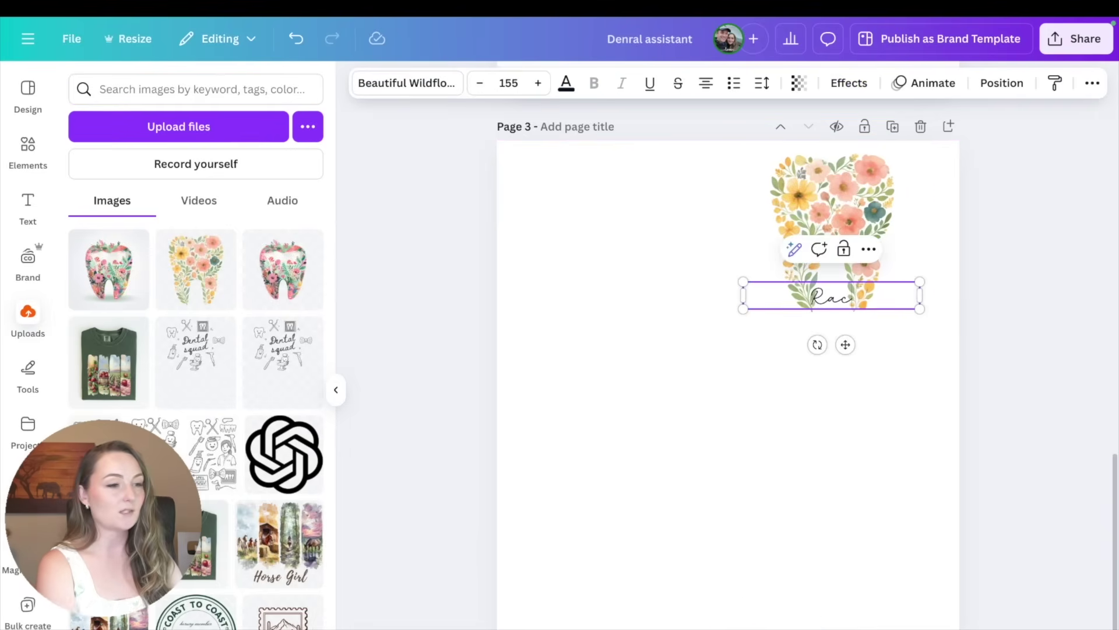
{"action": "left_click_drag", "start_coordinate": [742, 283], "coordinate": [679, 273]}
{"action": "left_click", "coordinate": [1046, 201]}
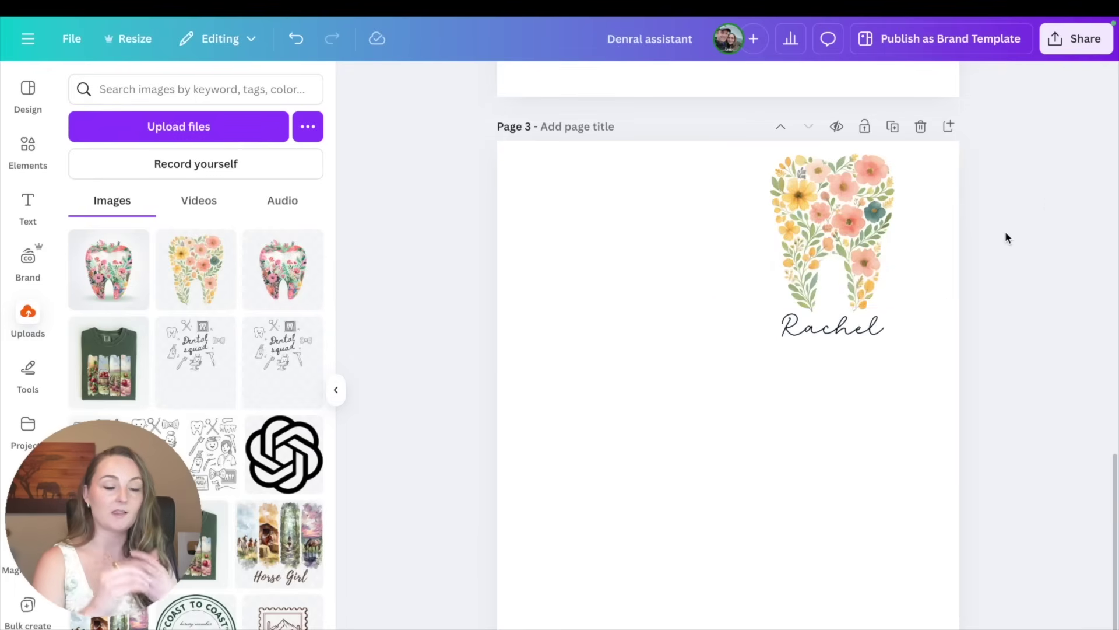
{"action": "left_click", "coordinate": [816, 335]}
{"action": "mouse_move", "coordinate": [815, 336]}
{"action": "left_mouse_down"}
{"action": "mouse_move", "coordinate": [816, 166]}
{"action": "mouse_move", "coordinate": [818, 336]}
{"action": "left_mouse_up"}
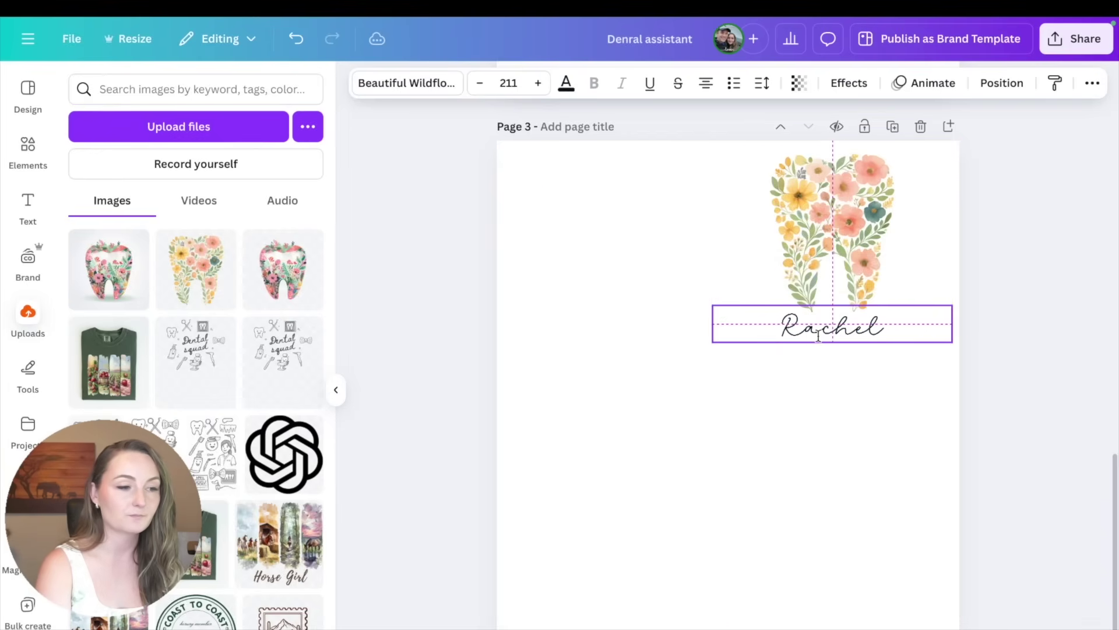
{"action": "left_click", "coordinate": [956, 215]}
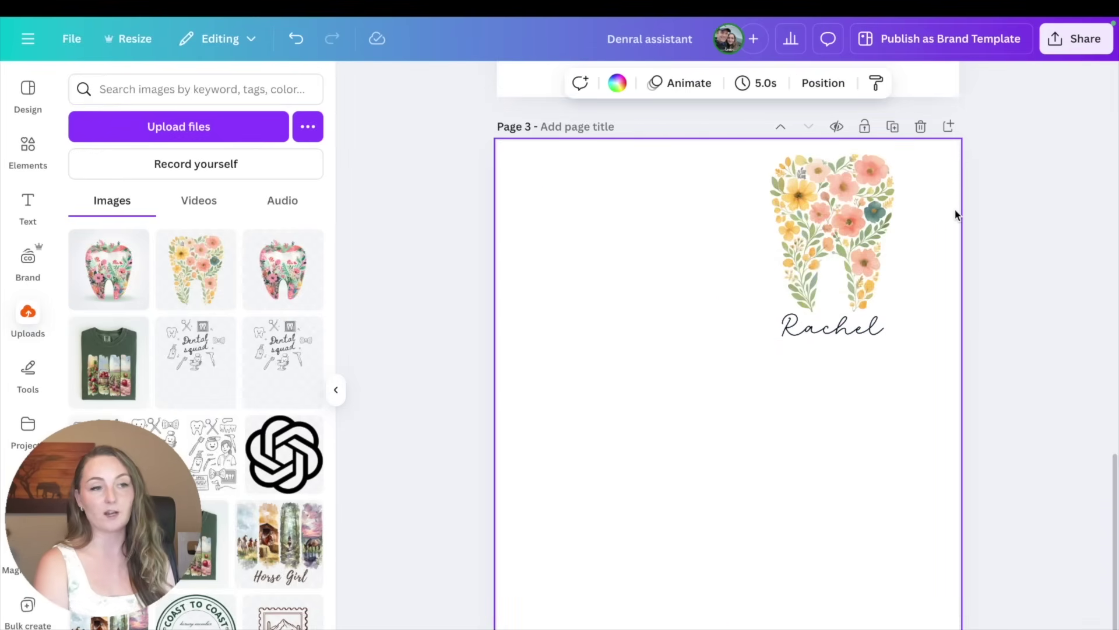
Duplicate page 3 and recolor the name beneath the small tooth on the new page 4 to white
{"action": "left_click", "coordinate": [893, 127]}
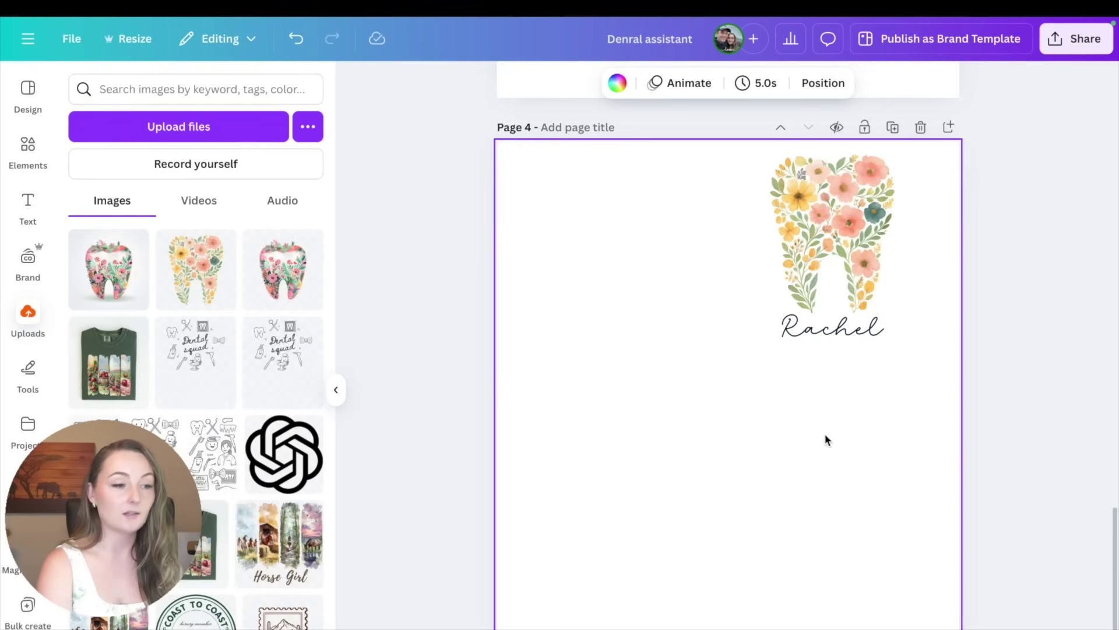
{"action": "double_click", "coordinate": [825, 334]}
{"action": "left_click", "coordinate": [566, 83]}
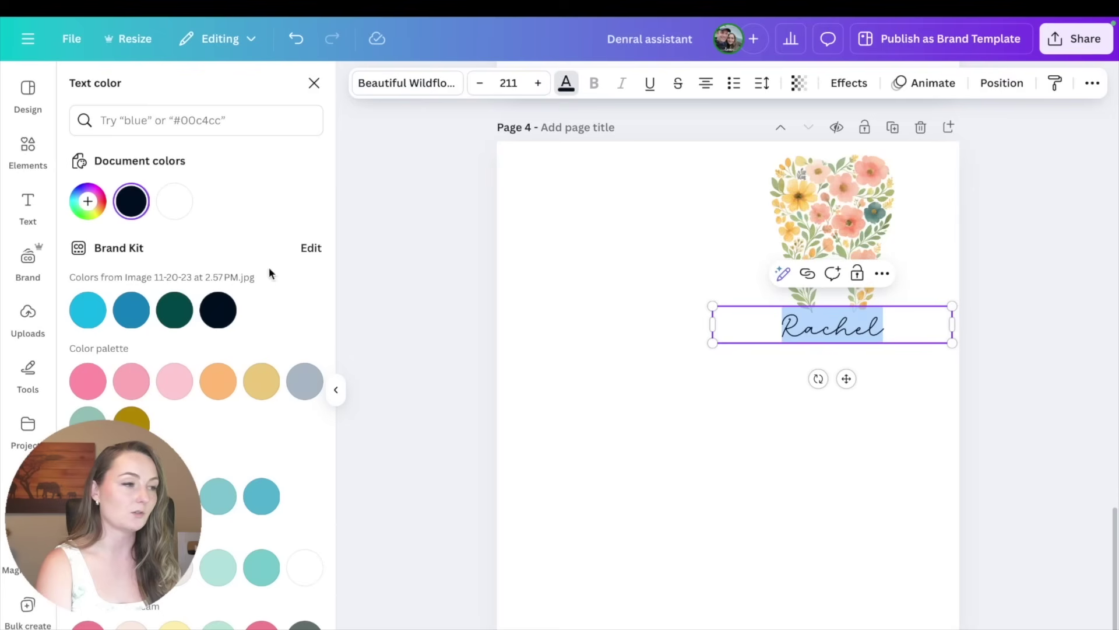
{"action": "left_click", "coordinate": [174, 201]}
{"action": "left_click", "coordinate": [670, 429]}
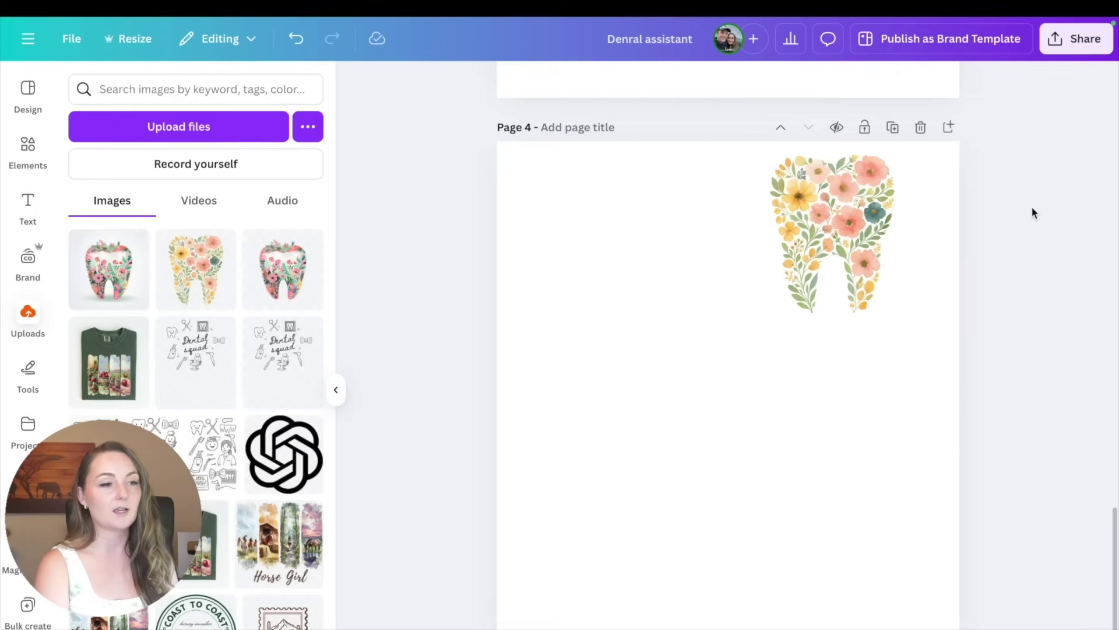
Duplicate page 4 and delete the white name text from the new page 5
{"action": "left_click", "coordinate": [894, 129]}
{"action": "left_click", "coordinate": [852, 333]}
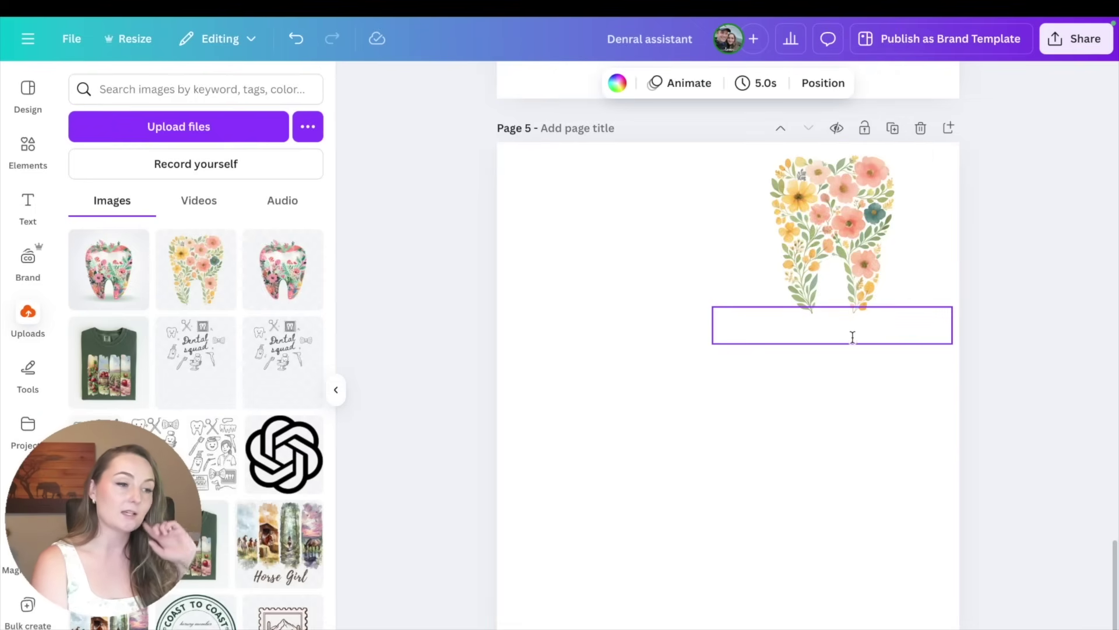
{"action": "key", "text": "Delete"}
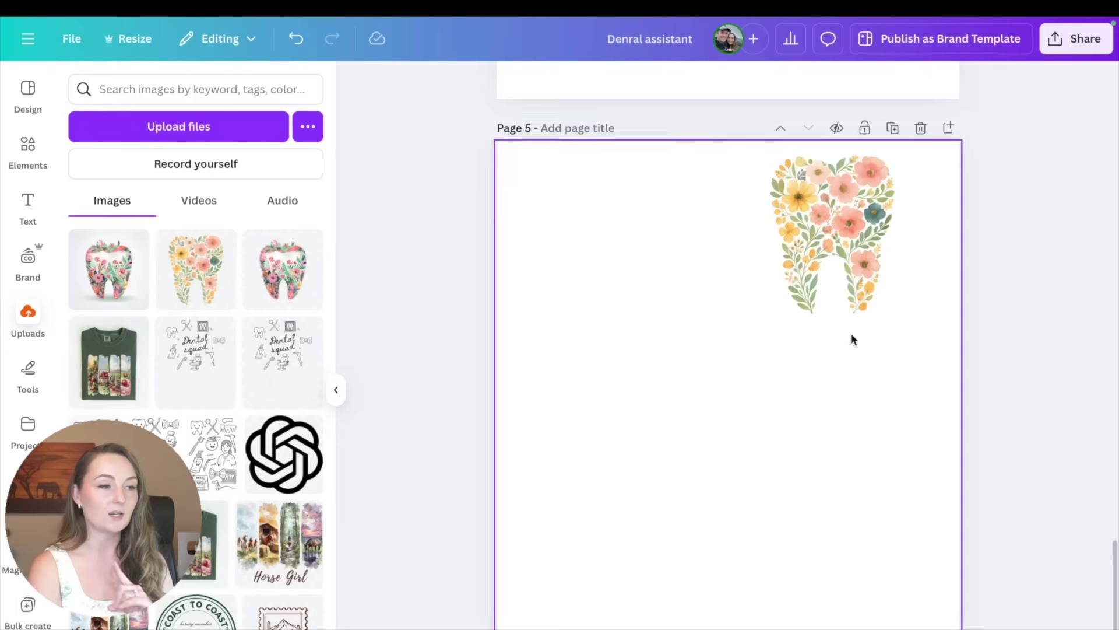
Shrink the floral tooth on page 5 and arrange three copies at the page's upper left, upper right and center
{"action": "left_click", "coordinate": [856, 253]}
{"action": "left_click_drag", "start_coordinate": [824, 262], "coordinate": [650, 303]}
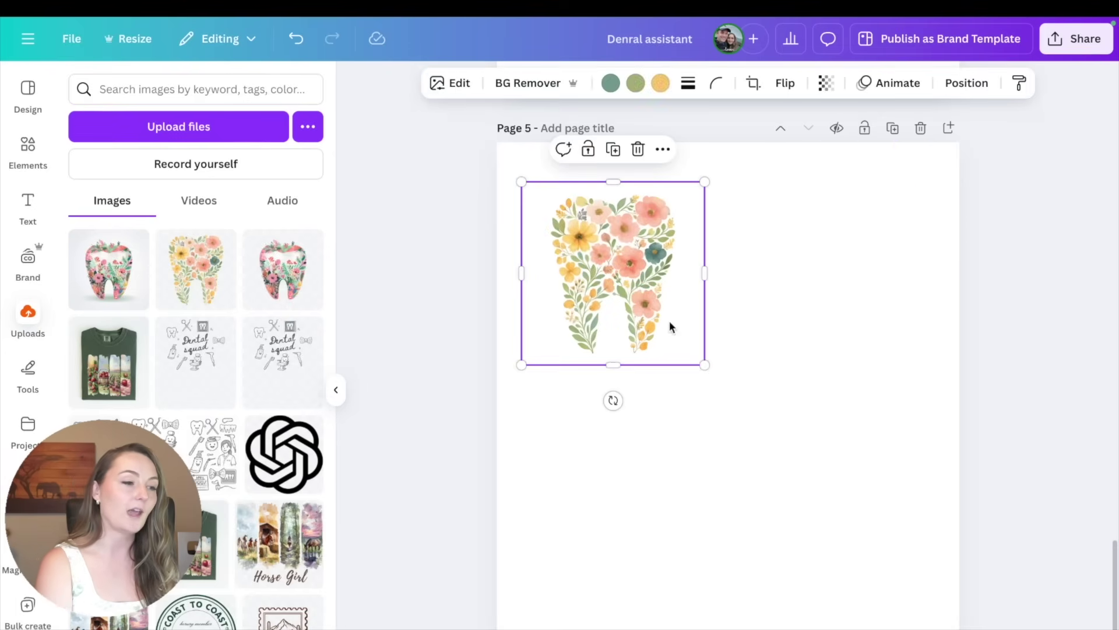
{"action": "left_click_drag", "start_coordinate": [705, 365], "coordinate": [648, 309]}
{"action": "left_click_drag", "start_coordinate": [619, 260], "coordinate": [721, 401]}
{"action": "left_click", "coordinate": [608, 156]}
{"action": "left_click", "coordinate": [845, 166]}
{"action": "left_click", "coordinate": [918, 249]}
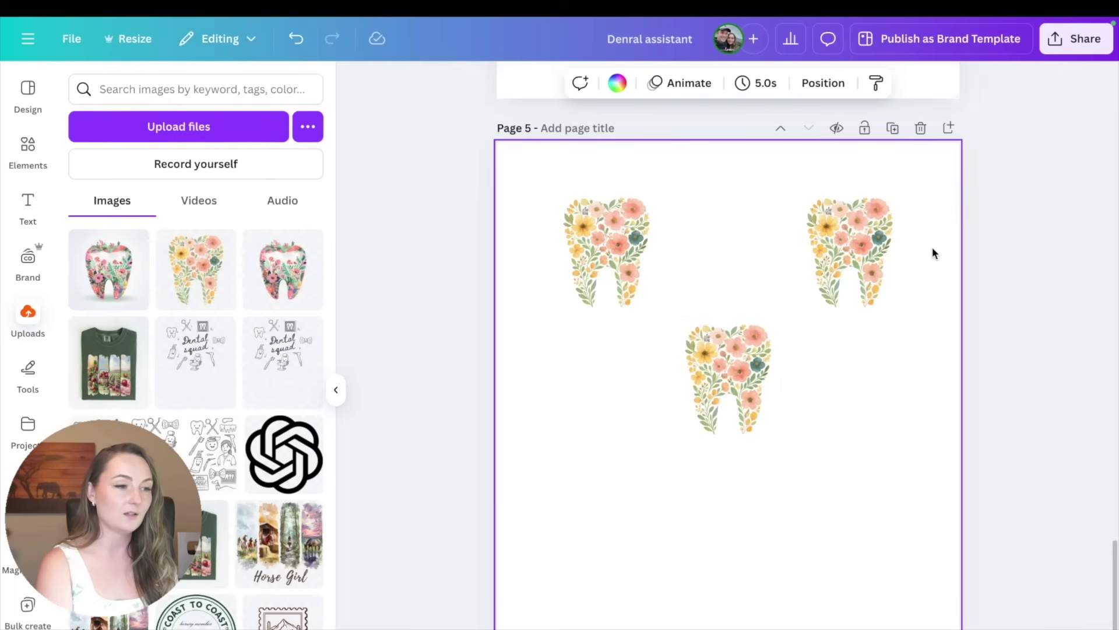
Duplicate the upper pair of teeth and place the copies in a row below the central tooth
{"action": "left_click_drag", "start_coordinate": [932, 253], "coordinate": [595, 242]}
{"action": "key", "text": "ctrl+d"}
{"action": "left_click_drag", "start_coordinate": [715, 346], "coordinate": [713, 505]}
{"action": "left_click", "coordinate": [973, 288]}
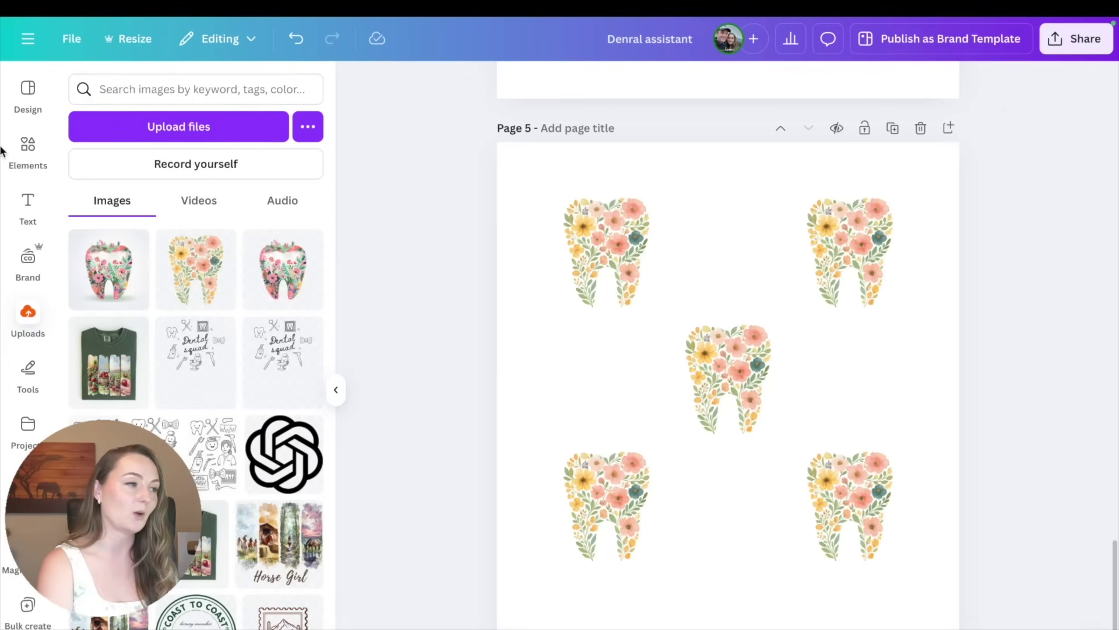
Search the elements for "watercolor bow" and list all matching graphics
{"action": "left_click", "coordinate": [31, 151]}
{"action": "left_click", "coordinate": [162, 89]}
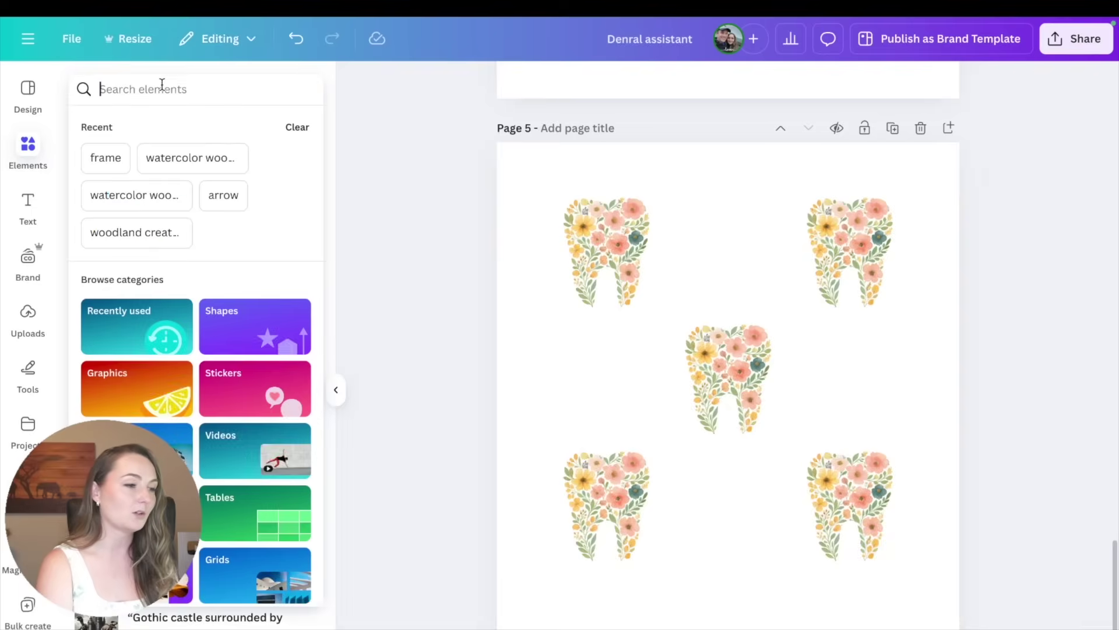
{"action": "type", "text": "watercolor "}
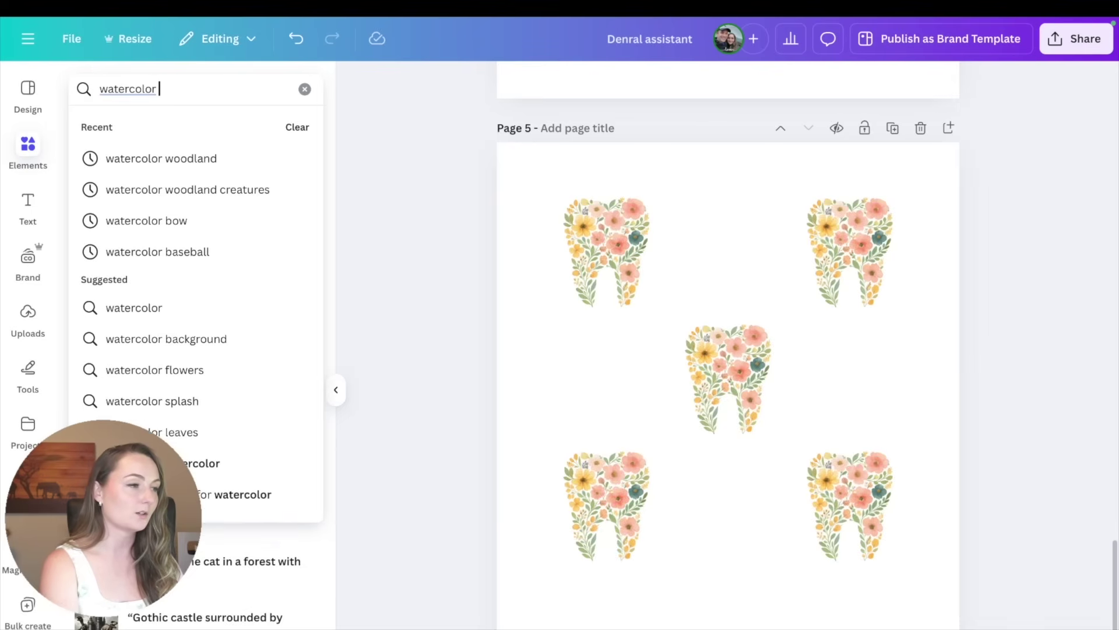
{"action": "type", "text": "now"}
{"action": "key", "text": "BackSpace"}
{"action": "key", "text": "BackSpace"}
{"action": "key", "text": "BackSpace"}
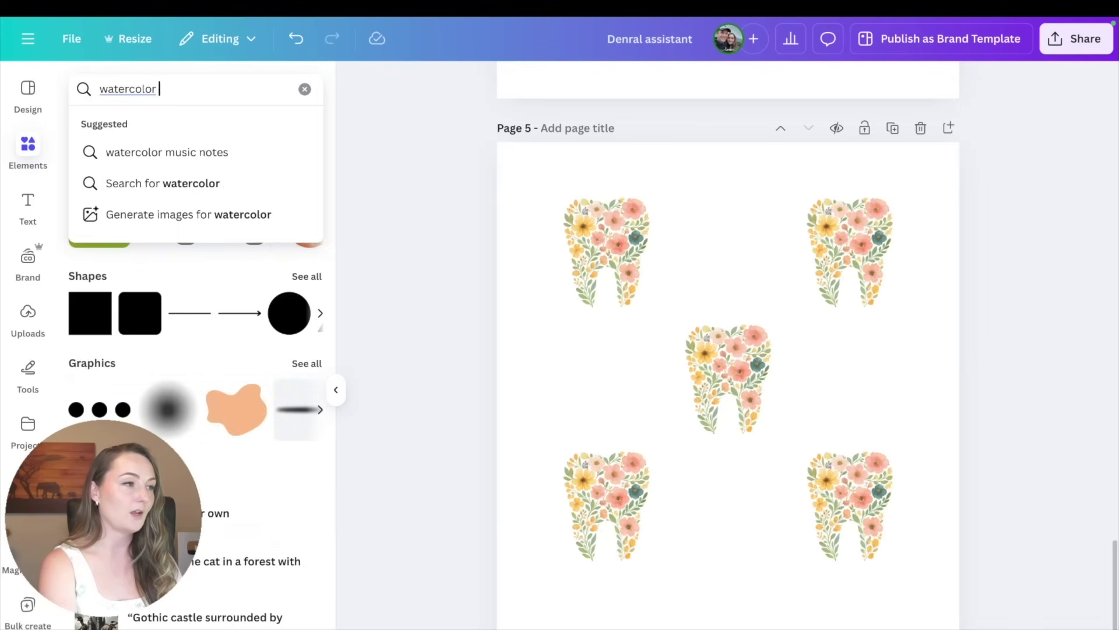
{"action": "type", "text": "bow"}
{"action": "key", "text": "Return"}
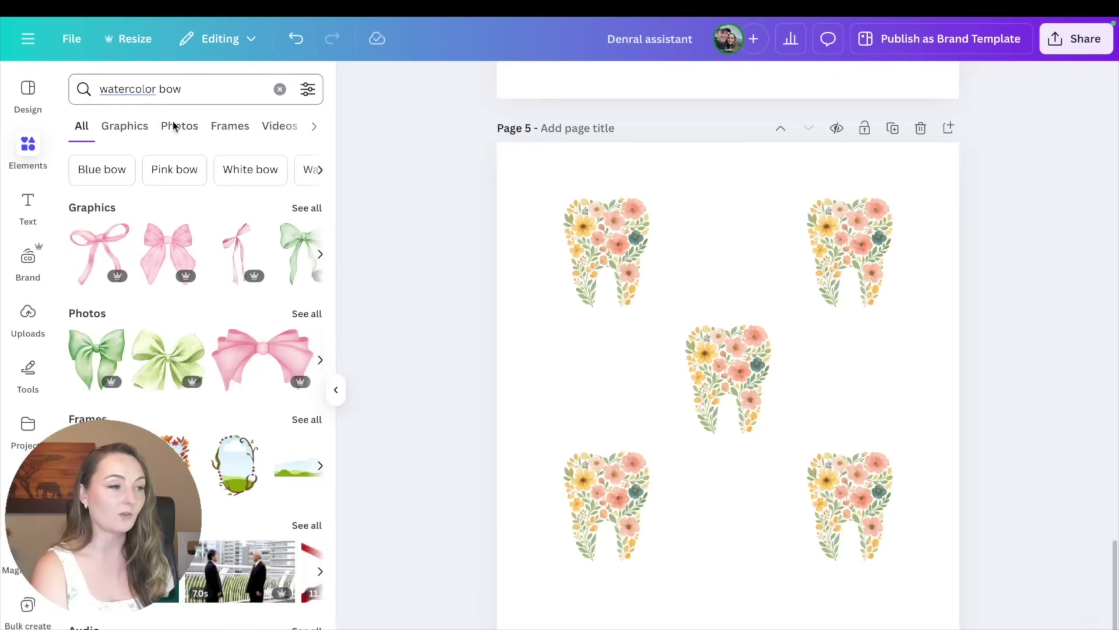
{"action": "left_click", "coordinate": [300, 209]}
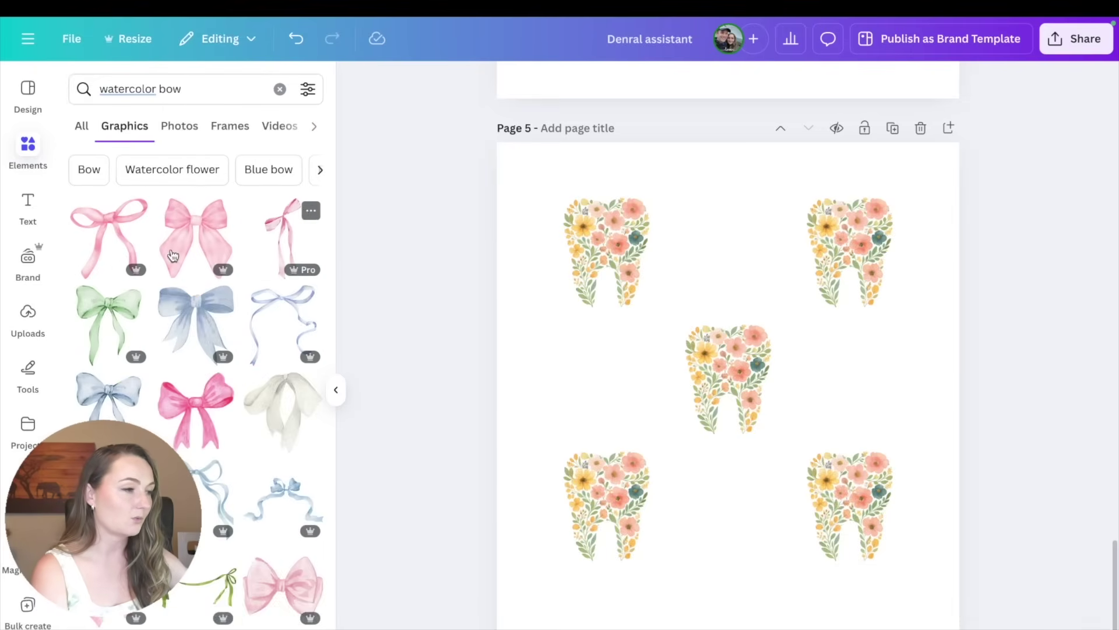
Insert the first pink ribbon bow, shrink it to about tooth size and place it between the two upper teeth
{"action": "left_click", "coordinate": [106, 239]}
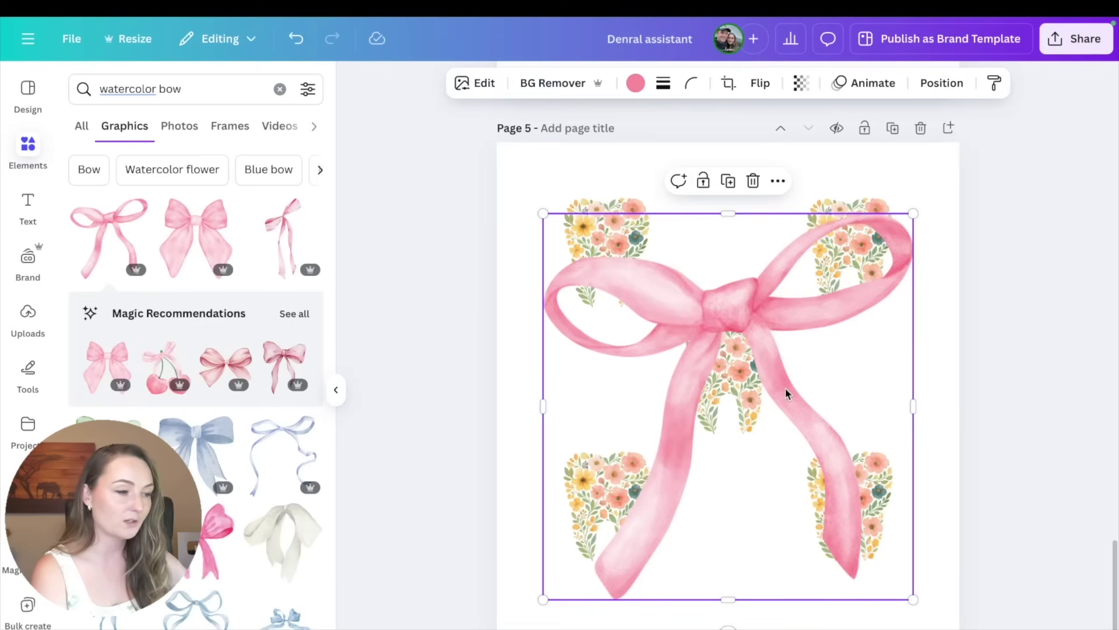
{"action": "left_click_drag", "start_coordinate": [914, 215], "coordinate": [652, 458]}
{"action": "left_click_drag", "start_coordinate": [617, 513], "coordinate": [735, 232]}
{"action": "left_click_drag", "start_coordinate": [786, 318], "coordinate": [777, 312]}
Duplicate the pink bow into the three remaining gaps to complete the alternating three-by-three grid of teeth and bows
{"action": "left_click_drag", "start_coordinate": [726, 249], "coordinate": [617, 390]}
{"action": "left_click", "coordinate": [745, 209]}
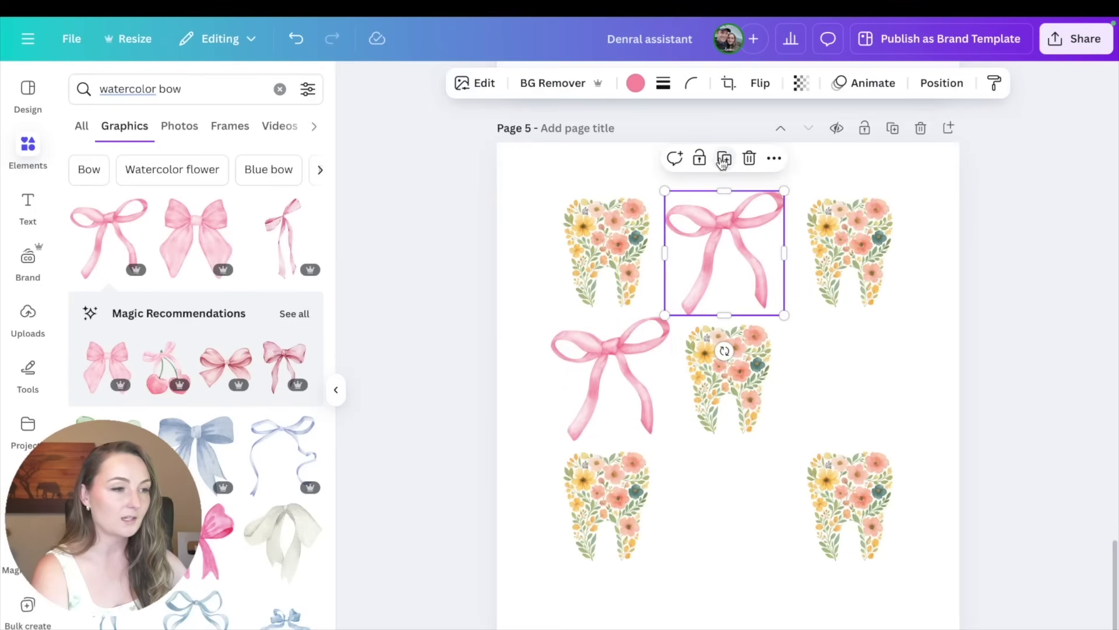
{"action": "left_click_drag", "start_coordinate": [724, 274], "coordinate": [842, 400], "text": "alt"}
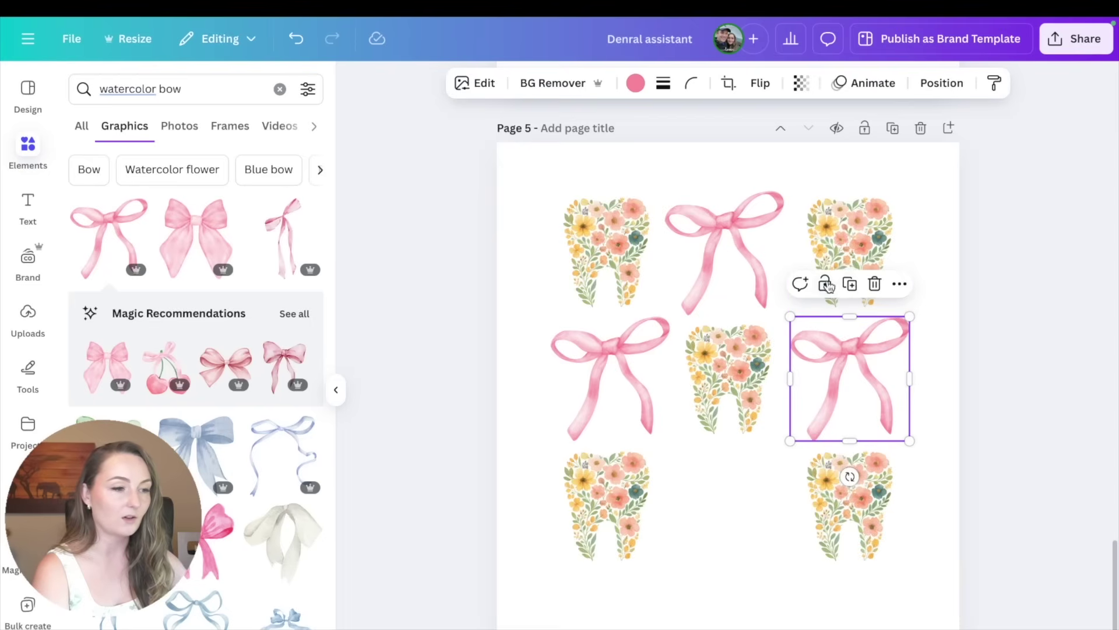
{"action": "left_click", "coordinate": [850, 282]}
{"action": "left_click_drag", "start_coordinate": [950, 495], "coordinate": [696, 499]}
{"action": "left_click", "coordinate": [969, 331]}
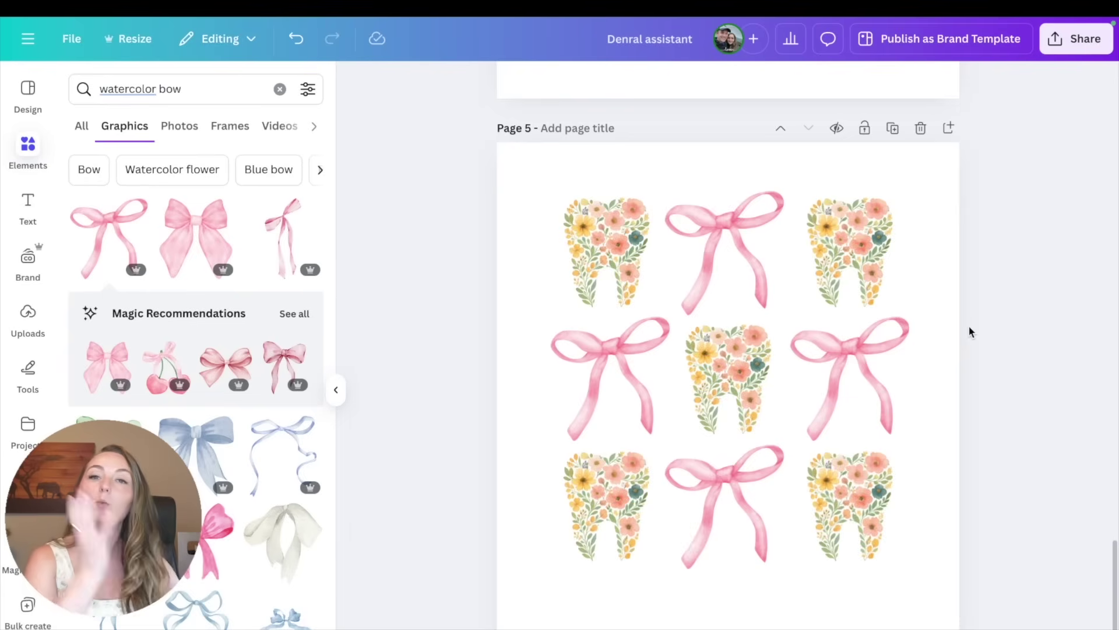
{"action": "scroll", "coordinate": [970, 331], "scroll_direction": "up", "scroll_amount": 15}
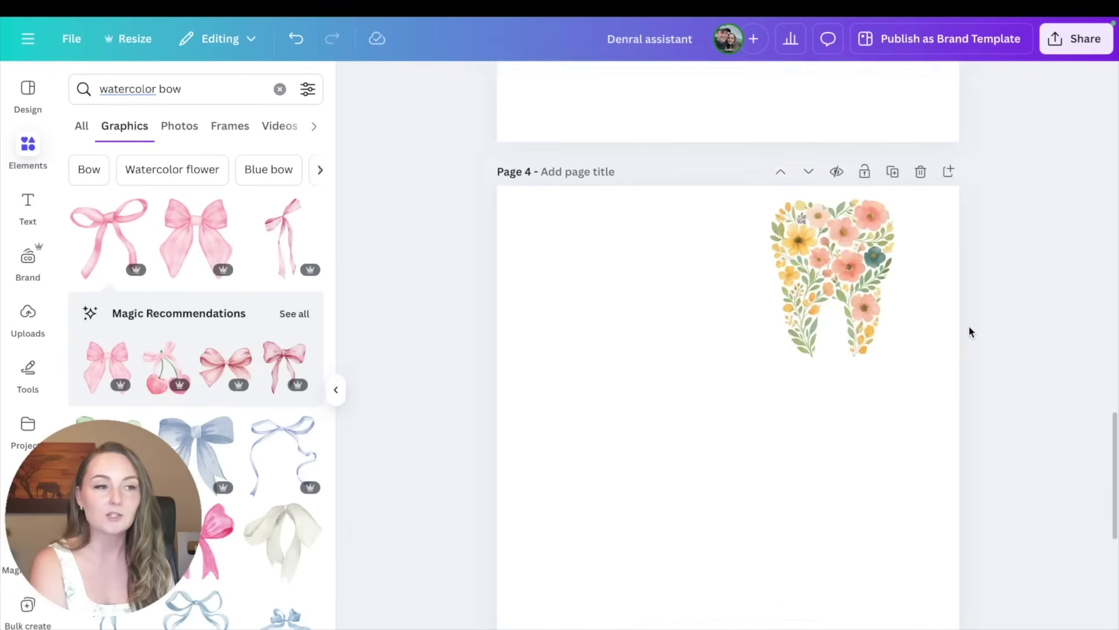
{"action": "scroll", "coordinate": [970, 331], "scroll_direction": "up", "scroll_amount": 10}
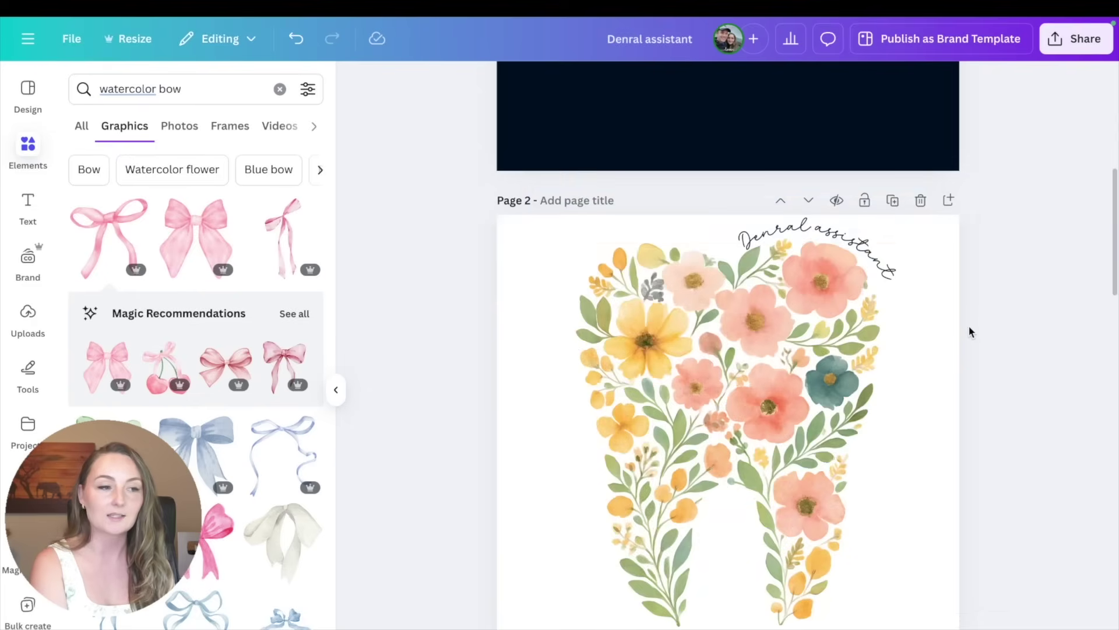
Switch to Printify, duplicate the Teacher Pressed Flower Design product and open the copy in the design editor
{"action": "scroll", "coordinate": [970, 332], "scroll_direction": "down", "scroll_amount": 2}
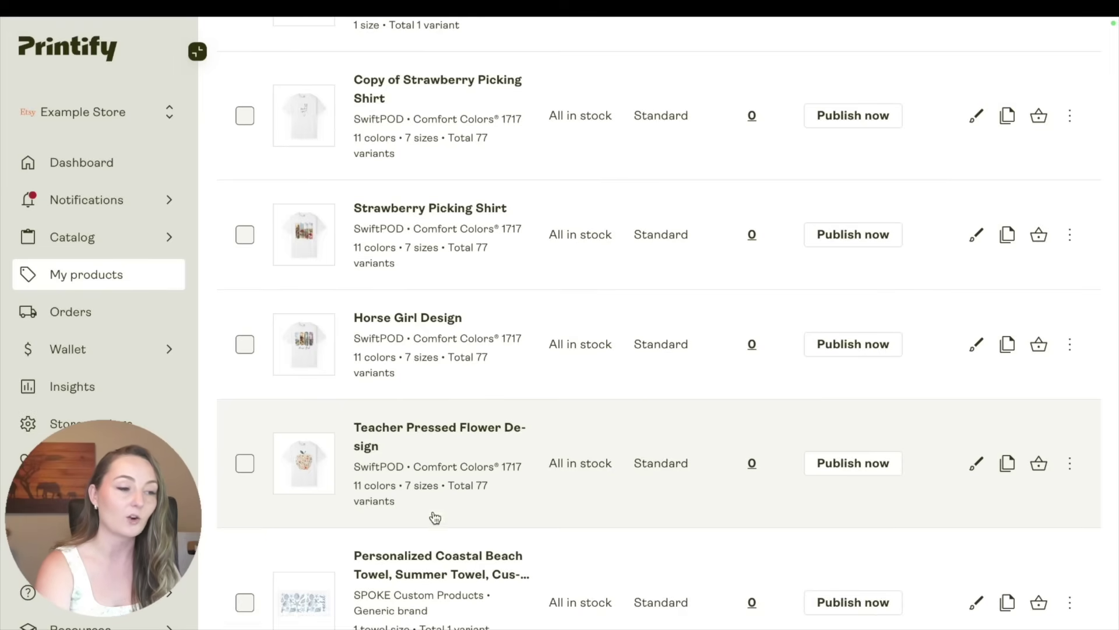
{"action": "left_click", "coordinate": [1008, 467]}
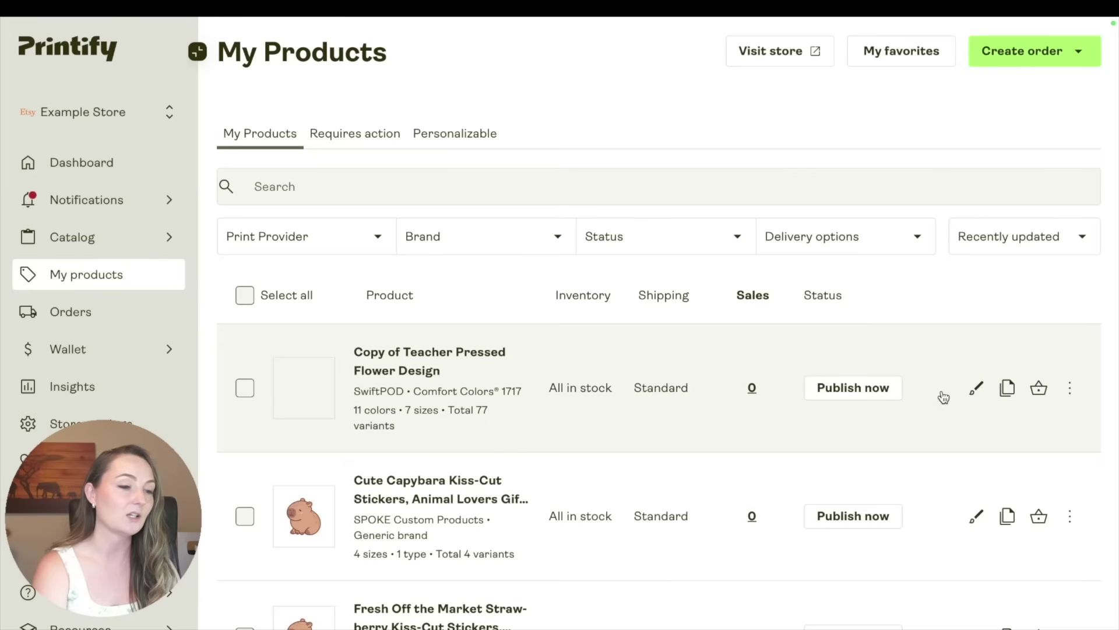
{"action": "left_click", "coordinate": [976, 390]}
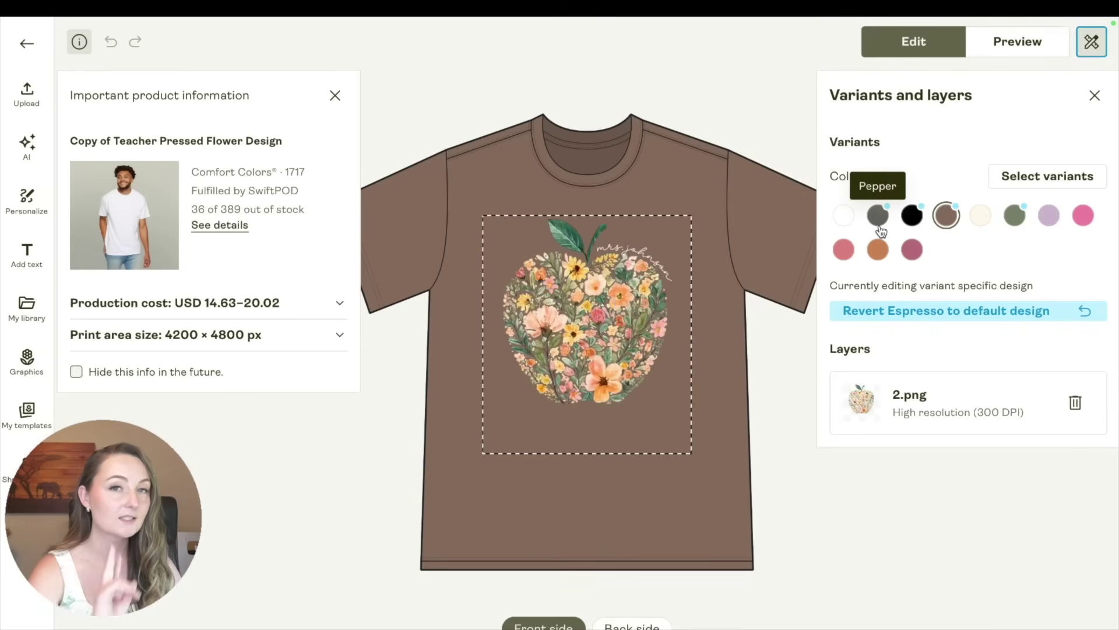
Revert the Pepper, Black, Espresso and Moss shirt variants to the default design
{"action": "left_click", "coordinate": [840, 221]}
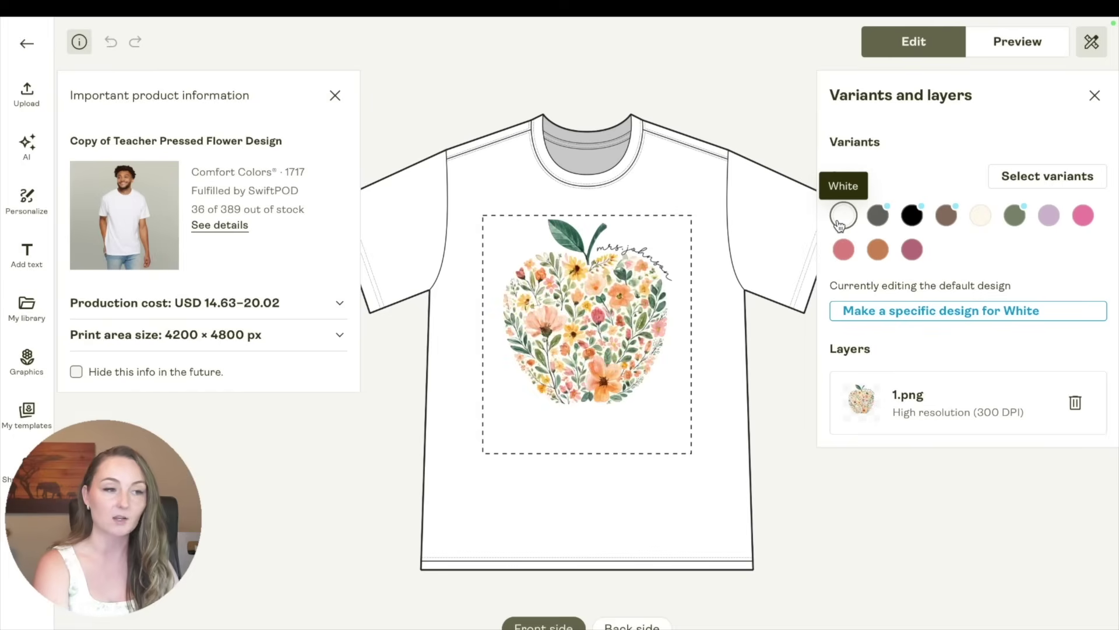
{"action": "left_click", "coordinate": [885, 222]}
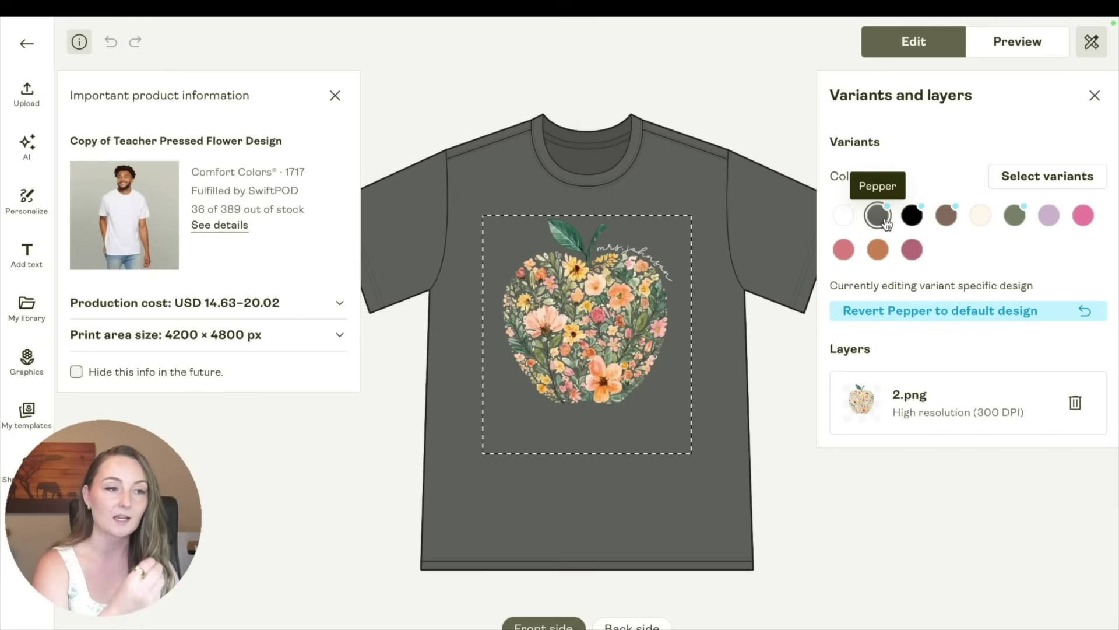
{"action": "left_click", "coordinate": [1003, 315]}
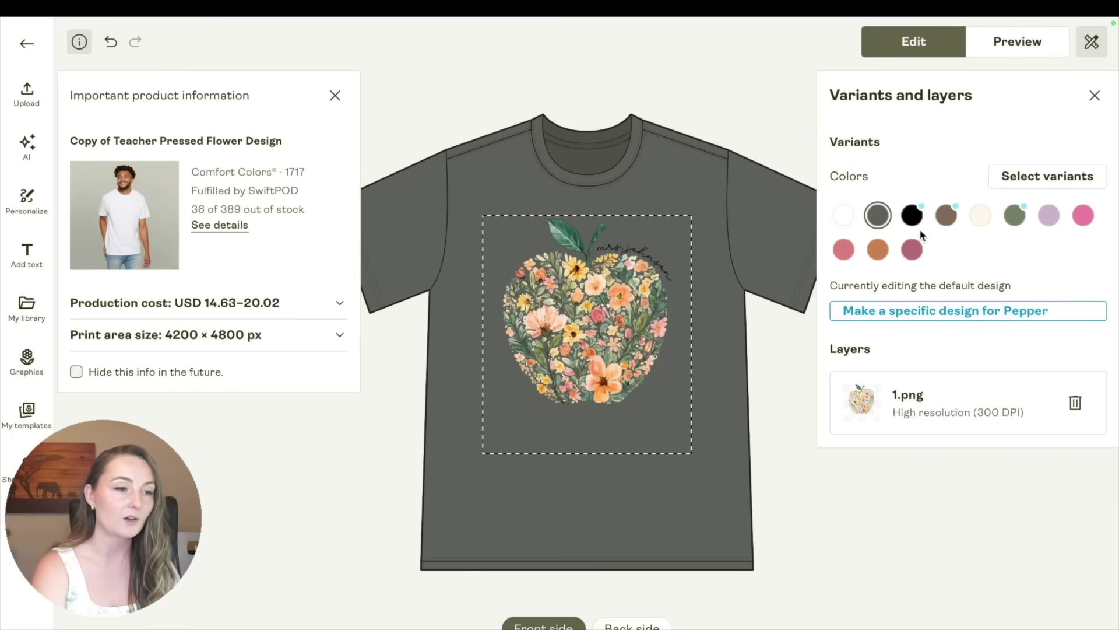
{"action": "left_click", "coordinate": [912, 215]}
{"action": "left_click", "coordinate": [929, 312]}
{"action": "left_click", "coordinate": [948, 215]}
{"action": "left_click", "coordinate": [929, 311]}
{"action": "left_click", "coordinate": [1015, 215]}
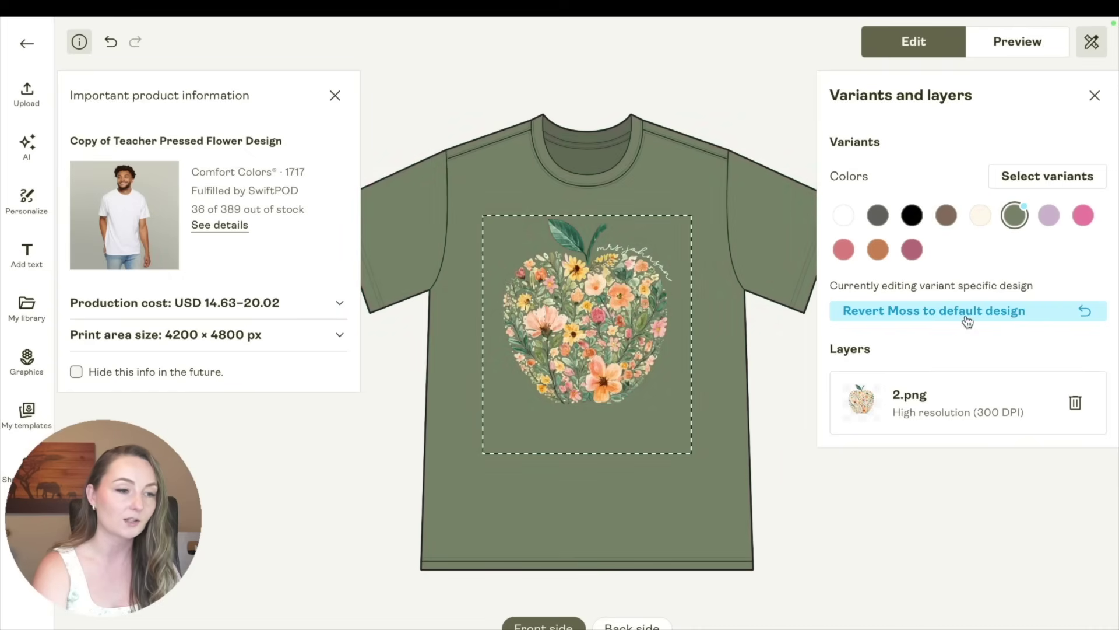
{"action": "left_click", "coordinate": [967, 317]}
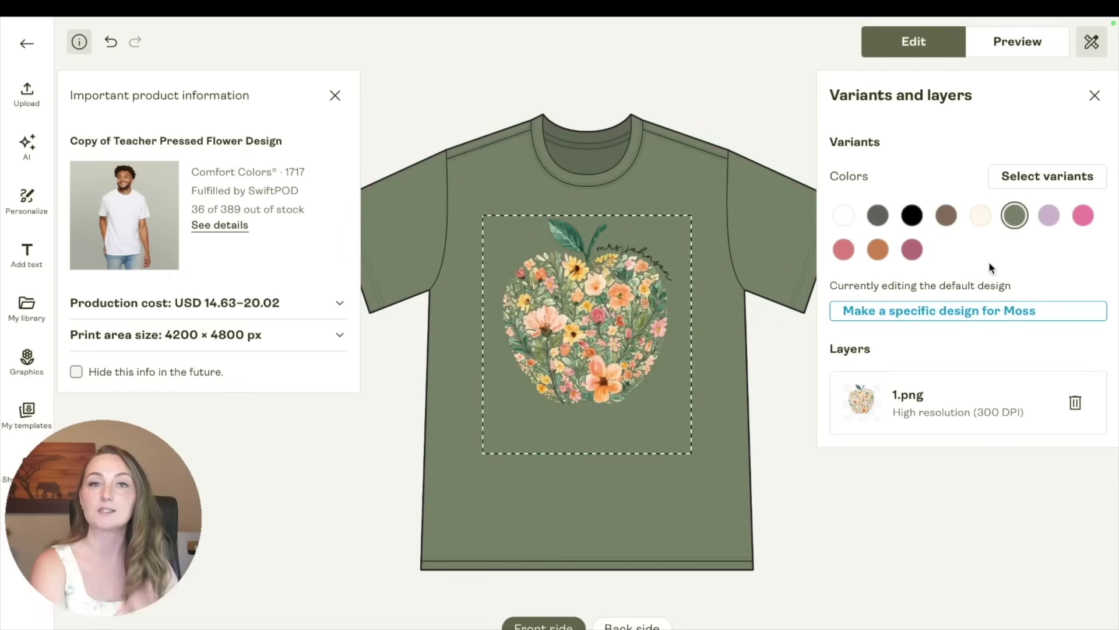
Delete the apple design layer from the shirt and upload the floral tooth file 1.png from the device in its place
{"action": "left_click", "coordinate": [1076, 406]}
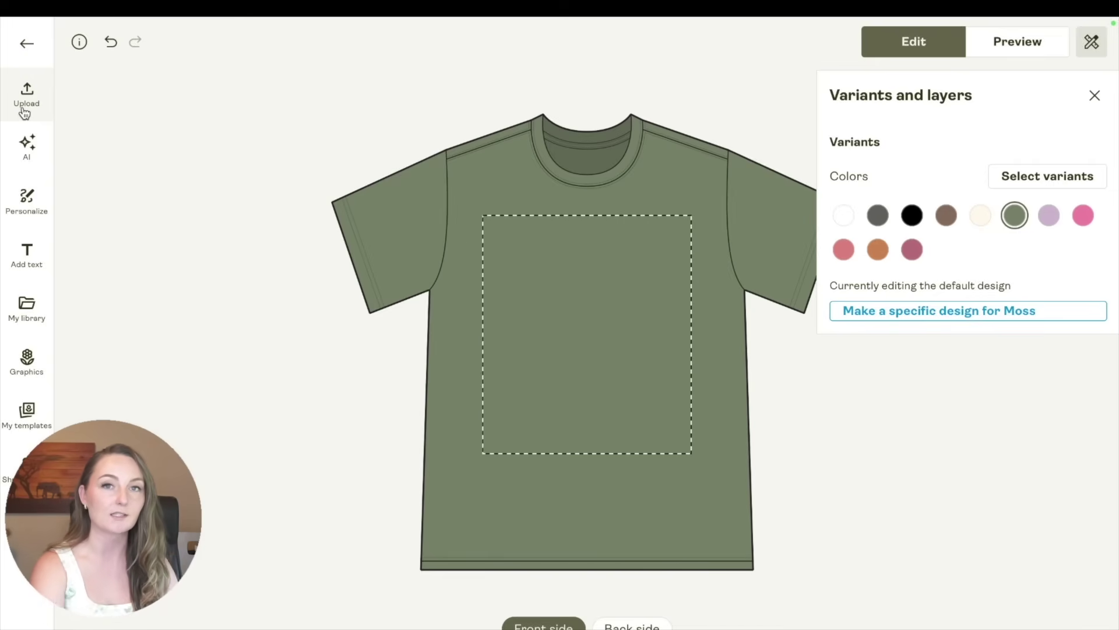
{"action": "left_click", "coordinate": [25, 113]}
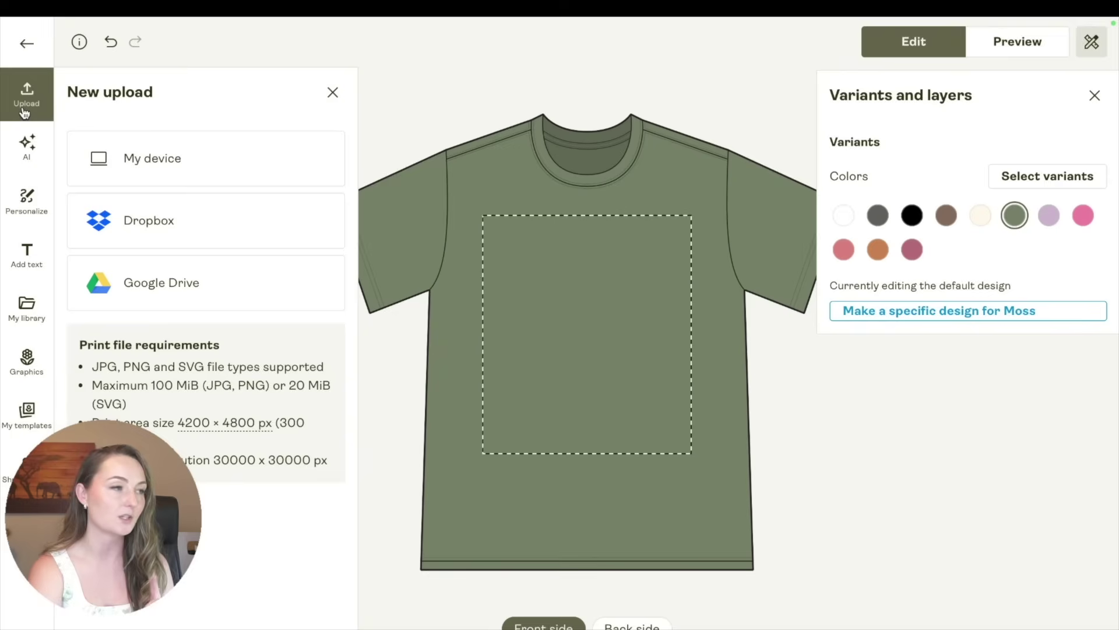
{"action": "left_click", "coordinate": [214, 145]}
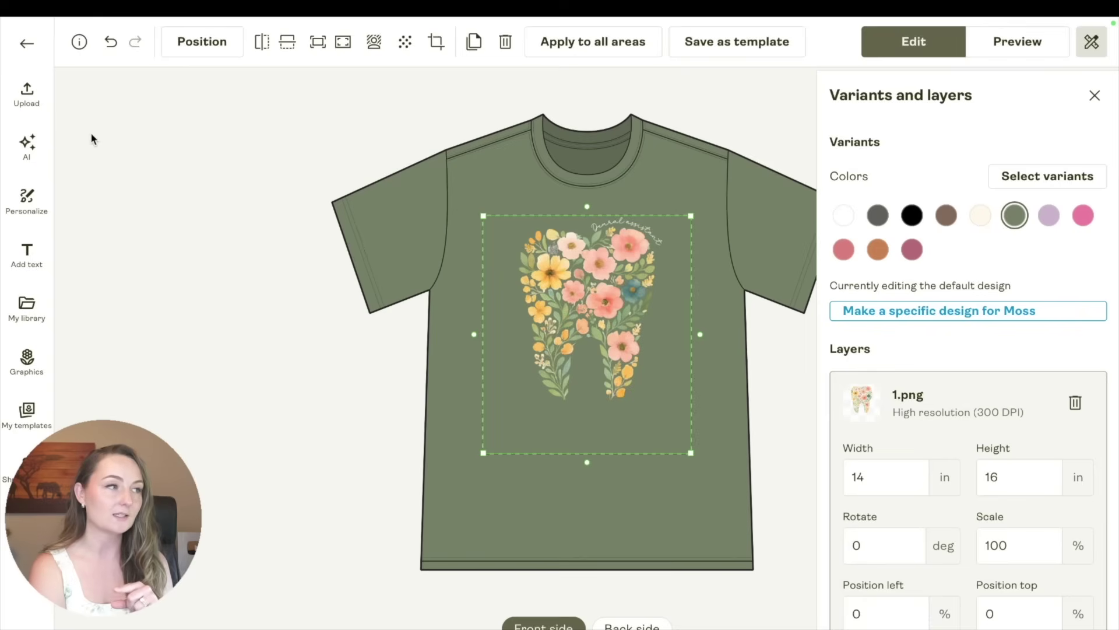
Check the product's print area size and preview the tooth design on the Black, White and Pepper shirts
{"action": "left_click", "coordinate": [80, 43]}
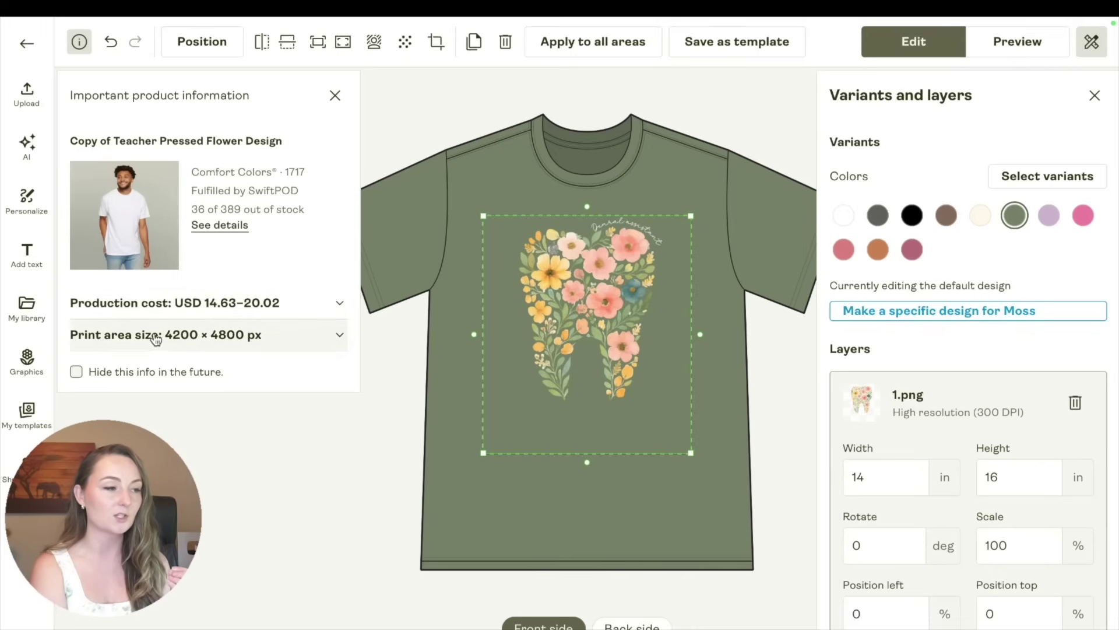
{"action": "left_click", "coordinate": [334, 96]}
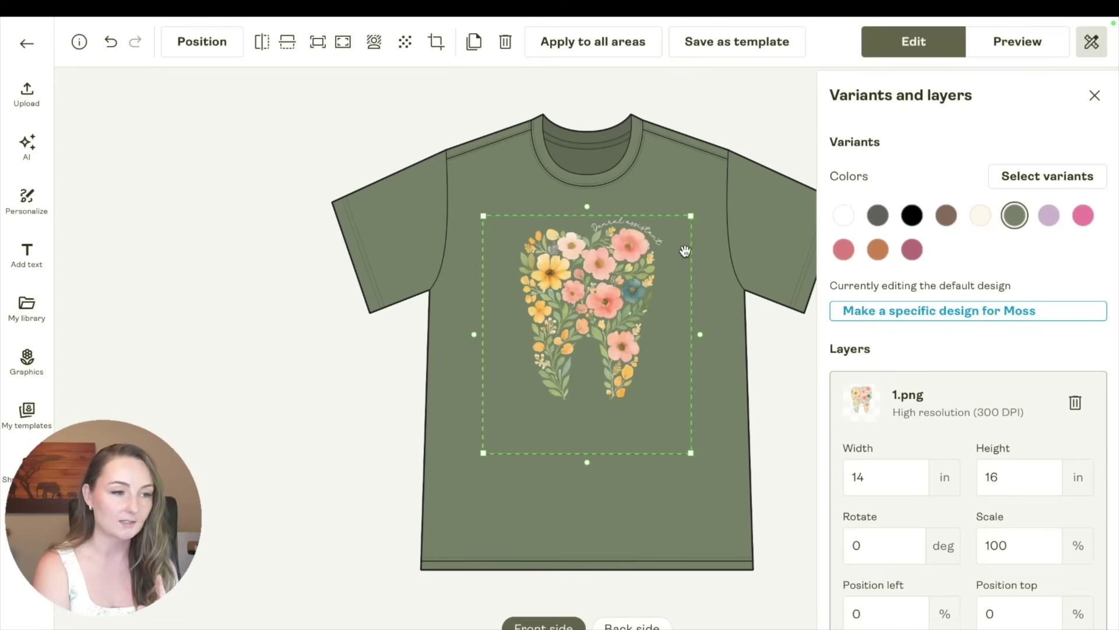
{"action": "left_click", "coordinate": [913, 217]}
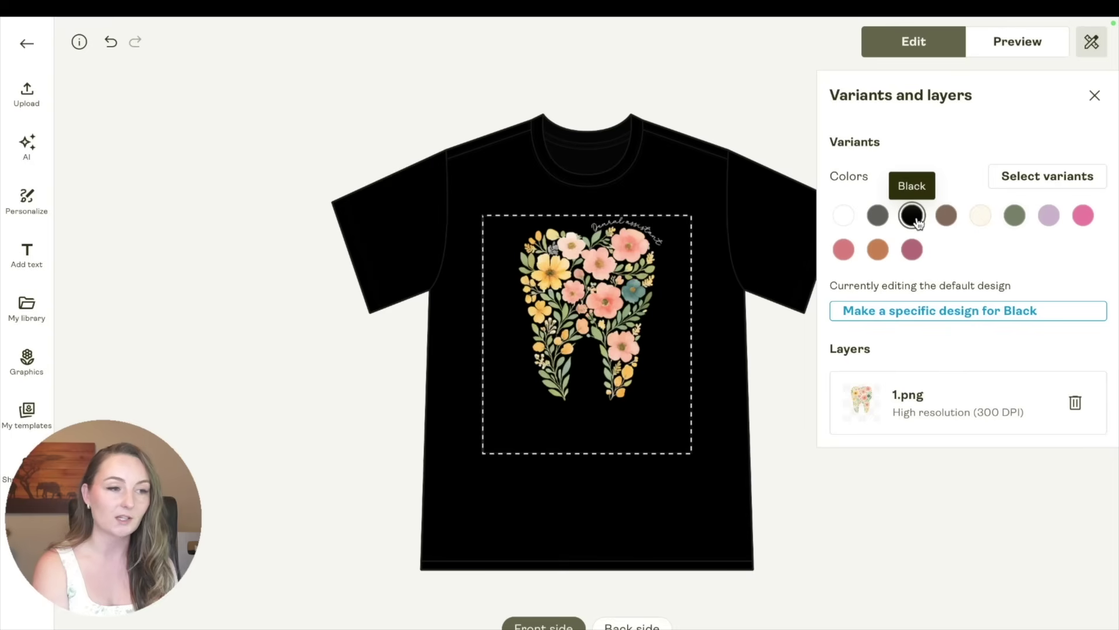
{"action": "left_click", "coordinate": [843, 217]}
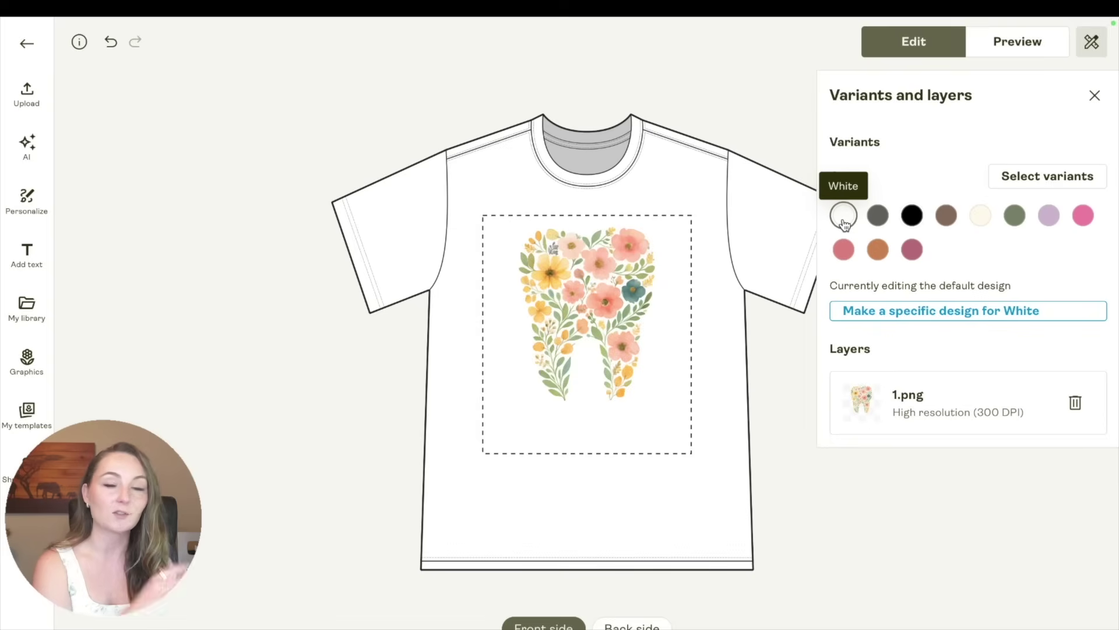
{"action": "left_click", "coordinate": [878, 217]}
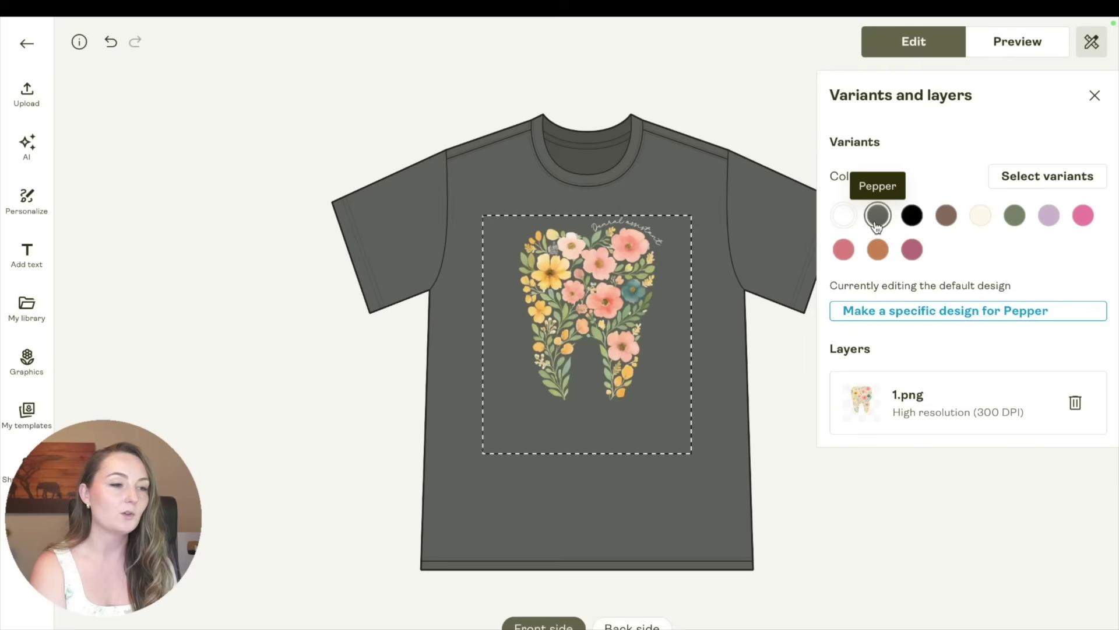
Make variant-specific designs for the Pepper, Black, Espresso and Moss shirts
{"action": "left_click", "coordinate": [917, 315]}
{"action": "left_click", "coordinate": [912, 216]}
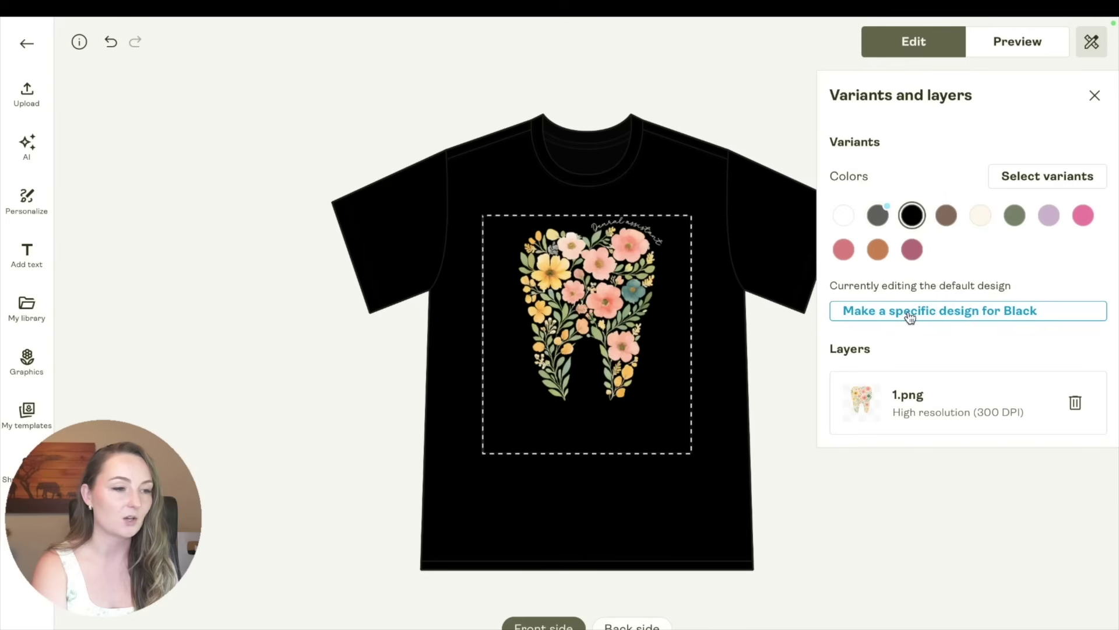
{"action": "left_click", "coordinate": [909, 315]}
{"action": "left_click", "coordinate": [945, 217]}
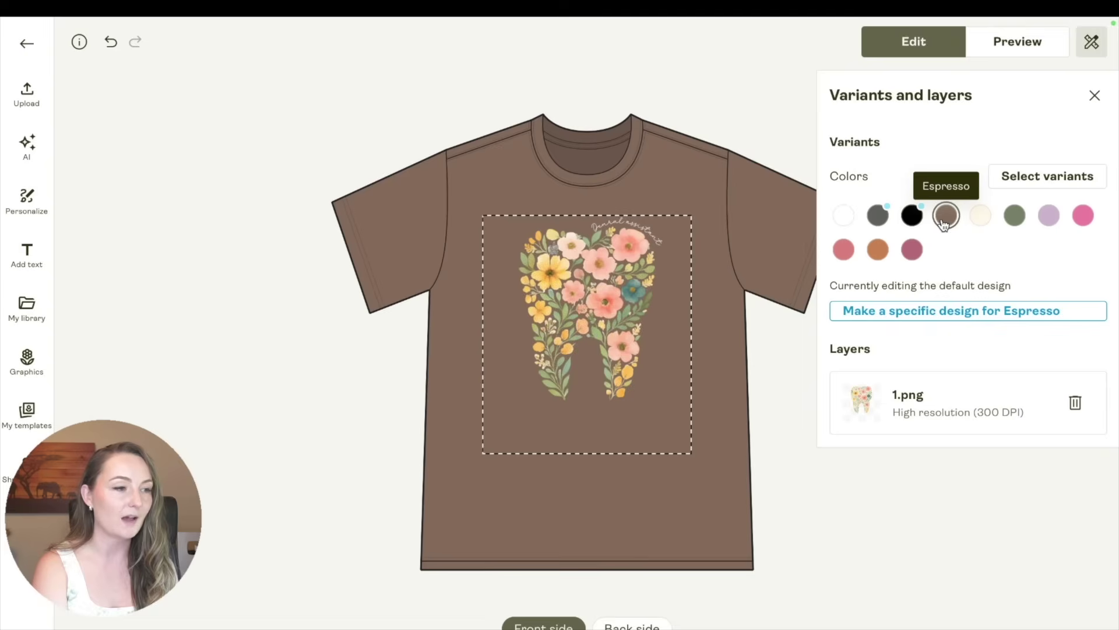
{"action": "left_click", "coordinate": [927, 314]}
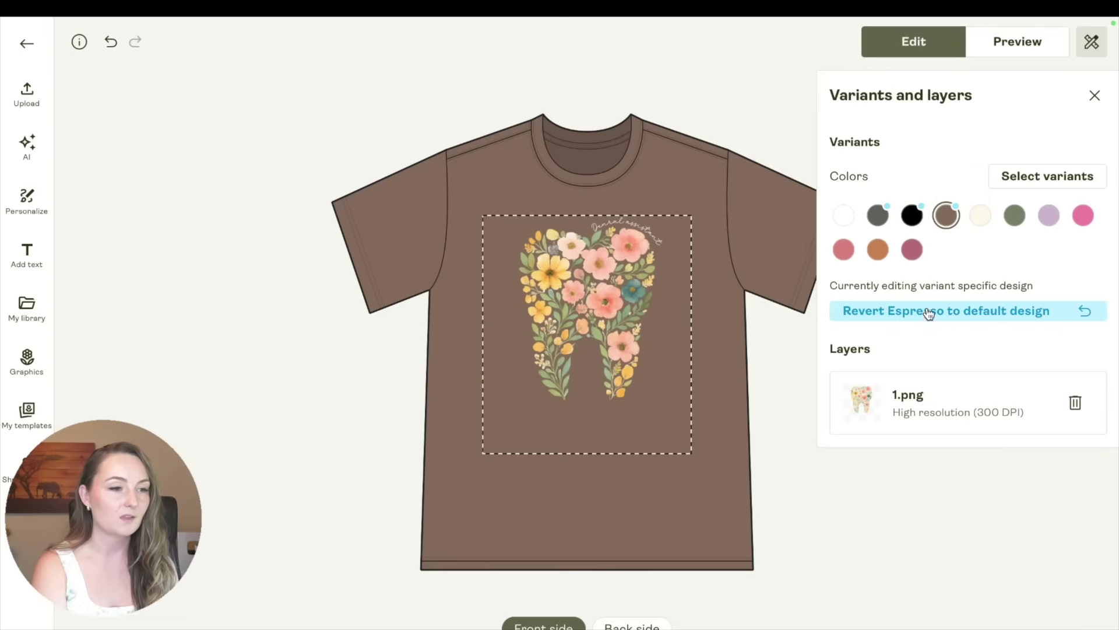
{"action": "left_click", "coordinate": [1014, 217]}
{"action": "left_click", "coordinate": [957, 312]}
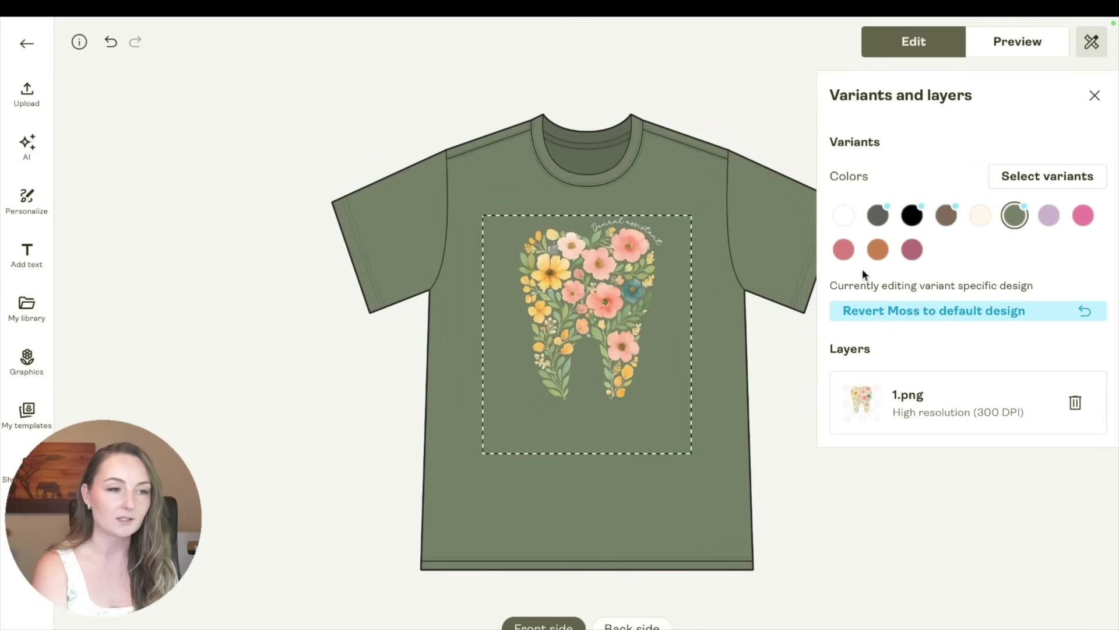
Check the default design on the Yam shirt and make a specific design for the Crimson variant
{"action": "left_click", "coordinate": [844, 250]}
{"action": "left_click", "coordinate": [876, 249]}
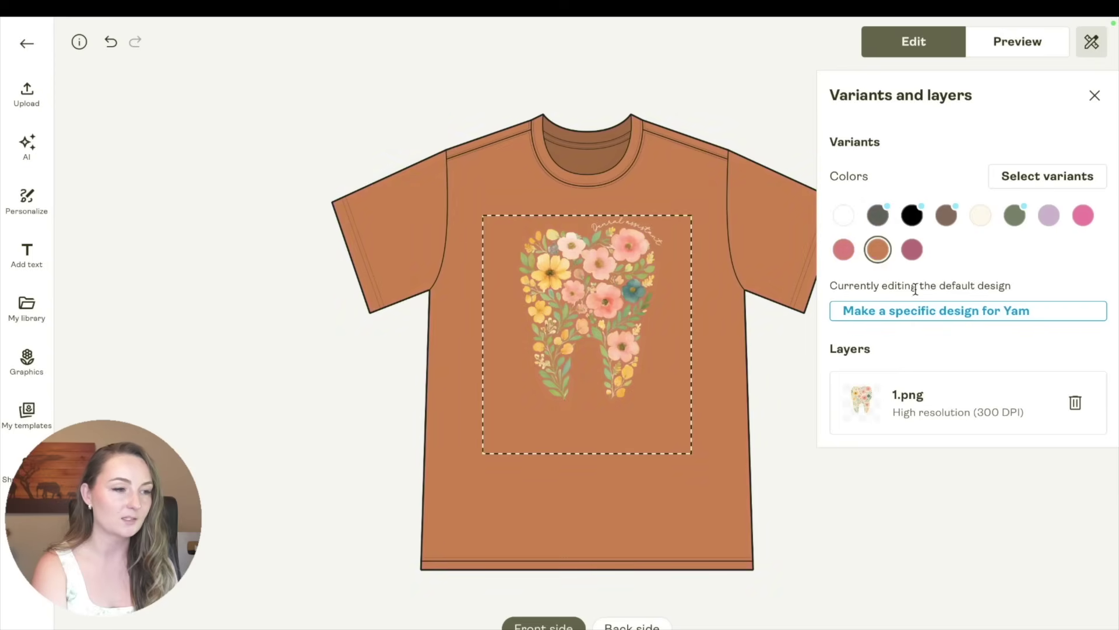
{"action": "left_click", "coordinate": [912, 249]}
{"action": "left_click", "coordinate": [937, 310]}
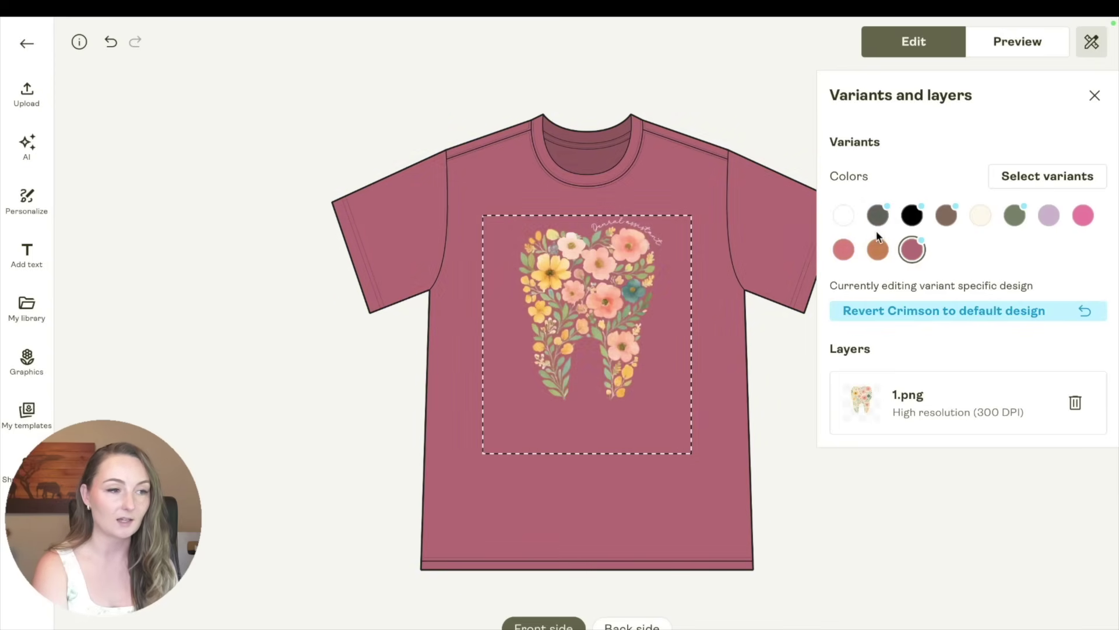
Replace the 1.png layer in the White shirt's default design with 2.png uploaded from the device
{"action": "left_click", "coordinate": [846, 217]}
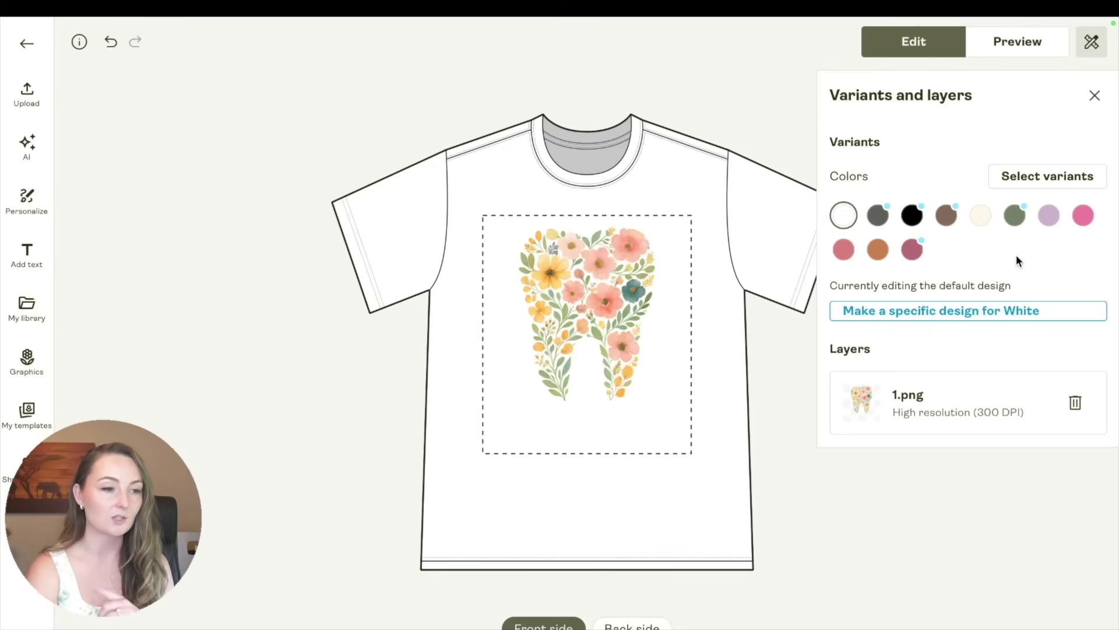
{"action": "left_click", "coordinate": [1075, 406]}
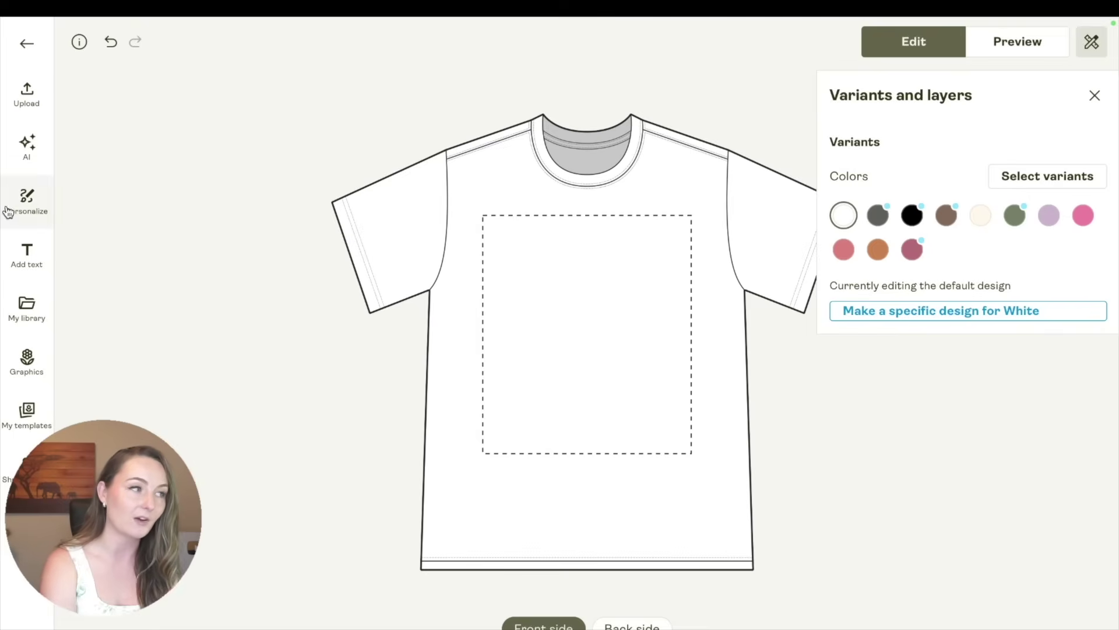
{"action": "left_click", "coordinate": [35, 88]}
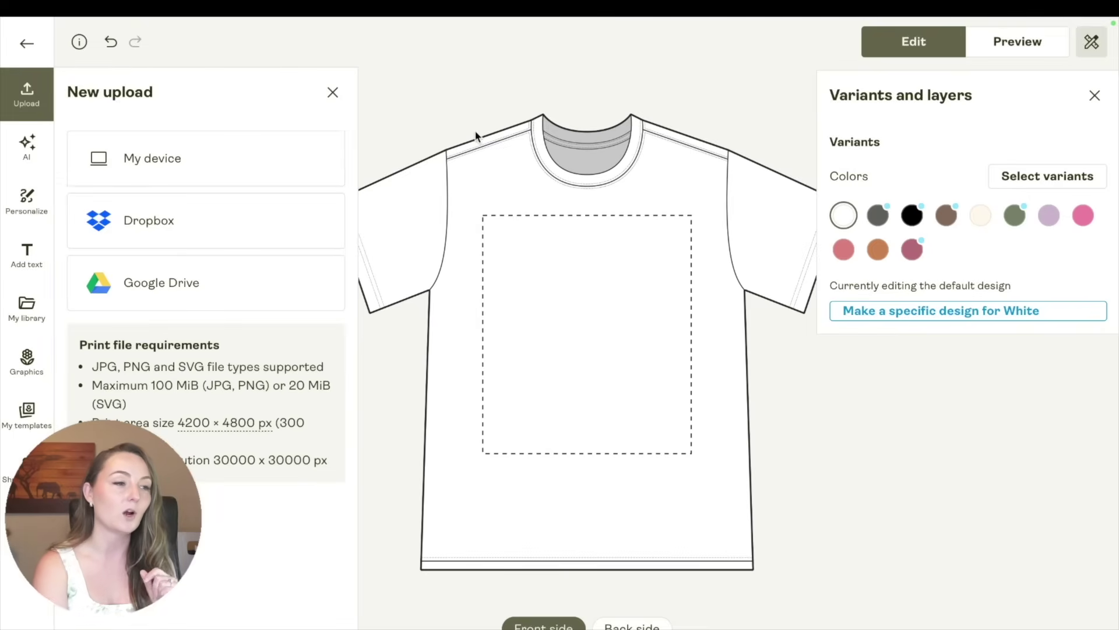
{"action": "left_click", "coordinate": [181, 153]}
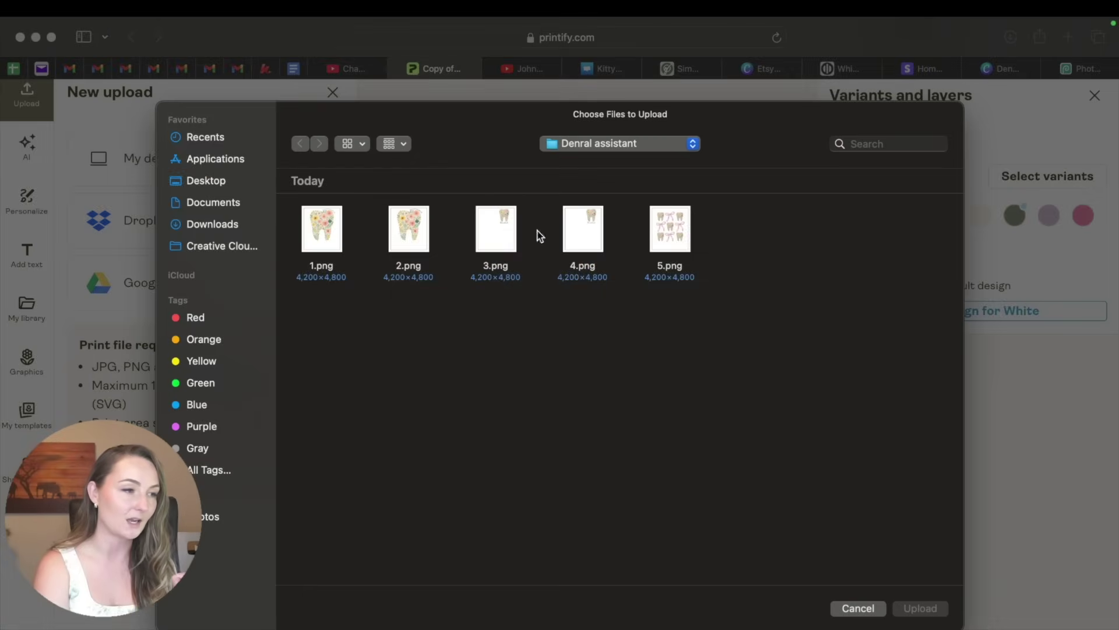
{"action": "left_click", "coordinate": [407, 231]}
{"action": "left_click", "coordinate": [932, 608]}
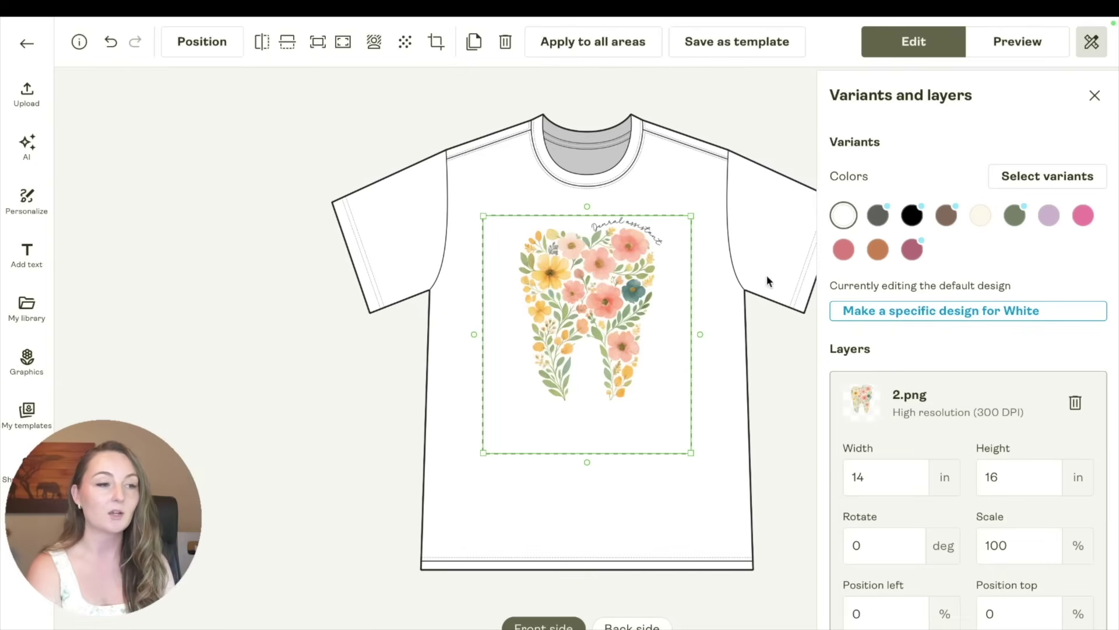
Preview how the tooth artwork looks on the Yam, Pepper and cream-coloured shirt variants
{"action": "left_click", "coordinate": [844, 252]}
{"action": "left_click", "coordinate": [877, 249]}
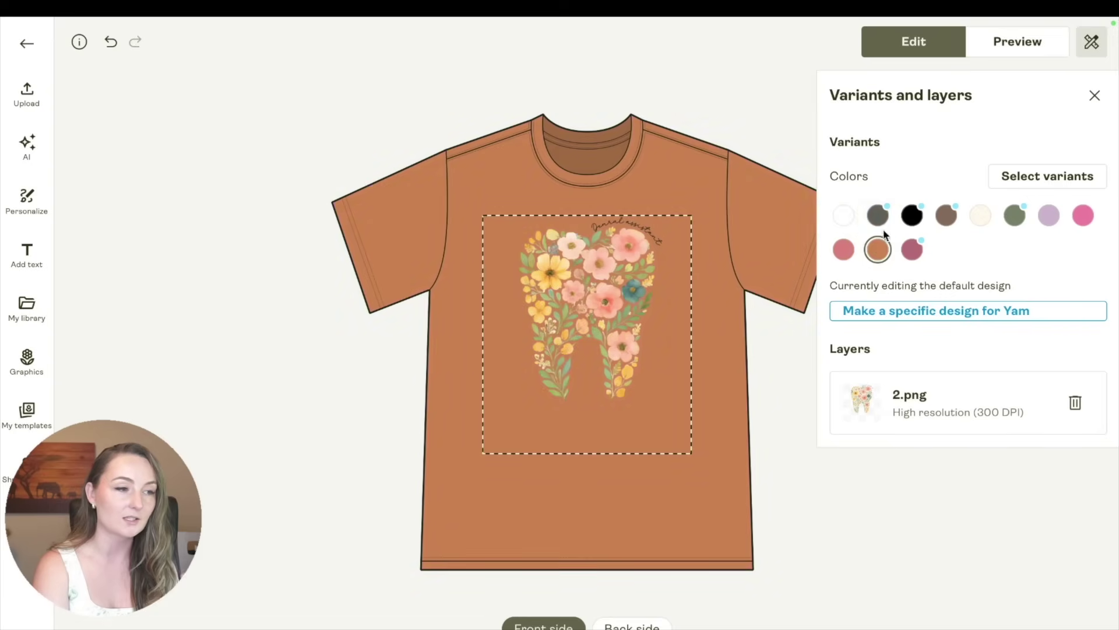
{"action": "left_click", "coordinate": [879, 216]}
{"action": "left_click", "coordinate": [979, 217]}
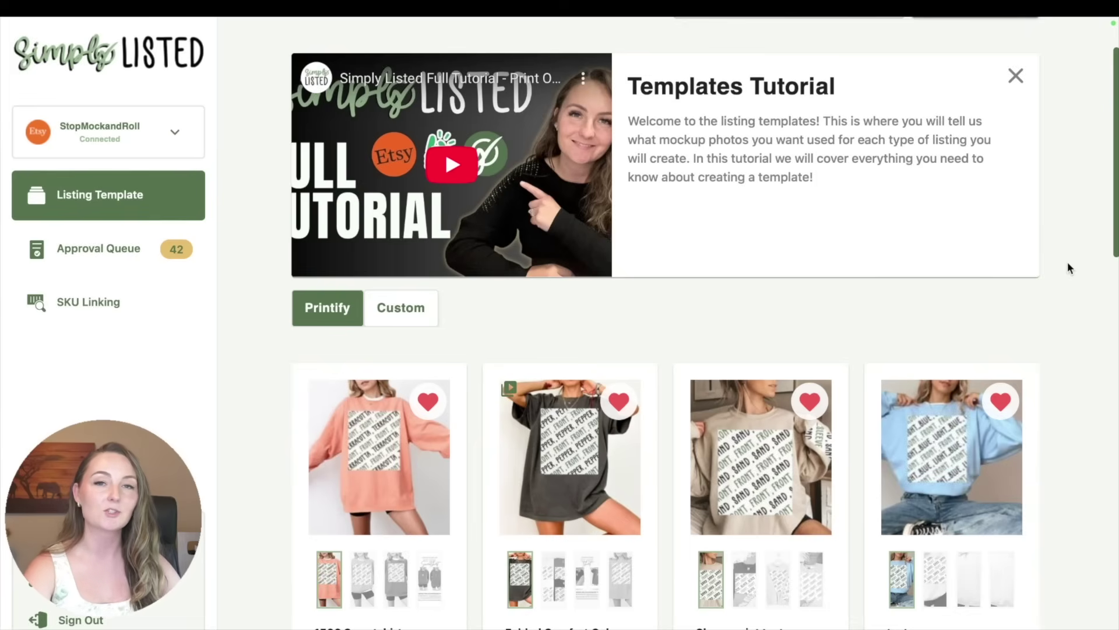
Switch to Simply Listed, open artwork attachment for the Folded Comfort Colors template and select the Dentist Floral product and its copies
{"action": "scroll", "coordinate": [1067, 261], "scroll_direction": "down", "scroll_amount": 3}
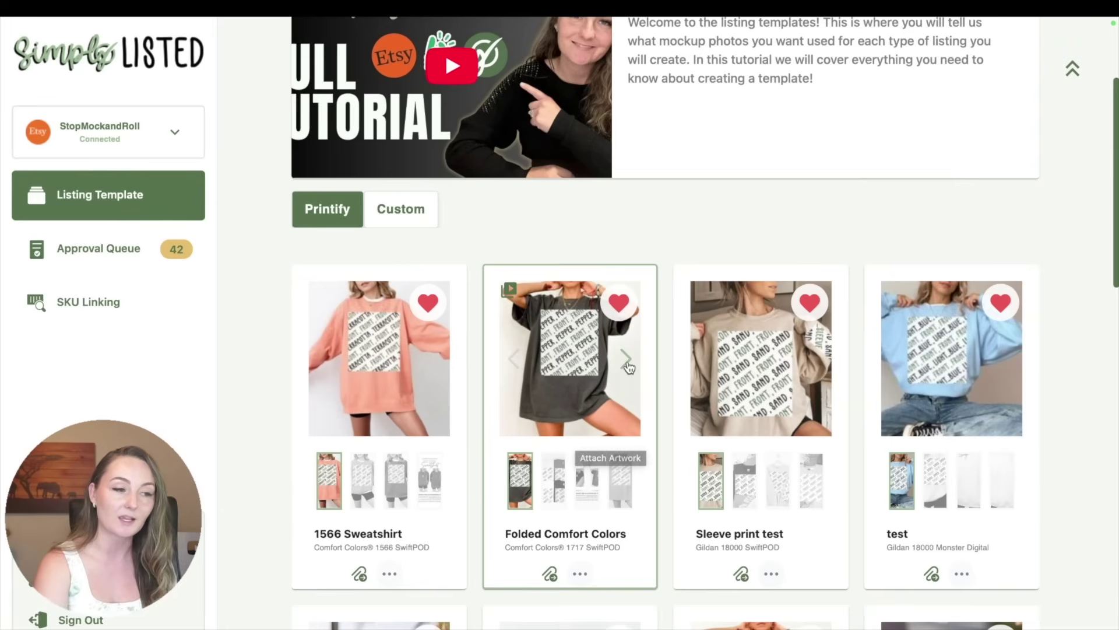
{"action": "left_click", "coordinate": [565, 366]}
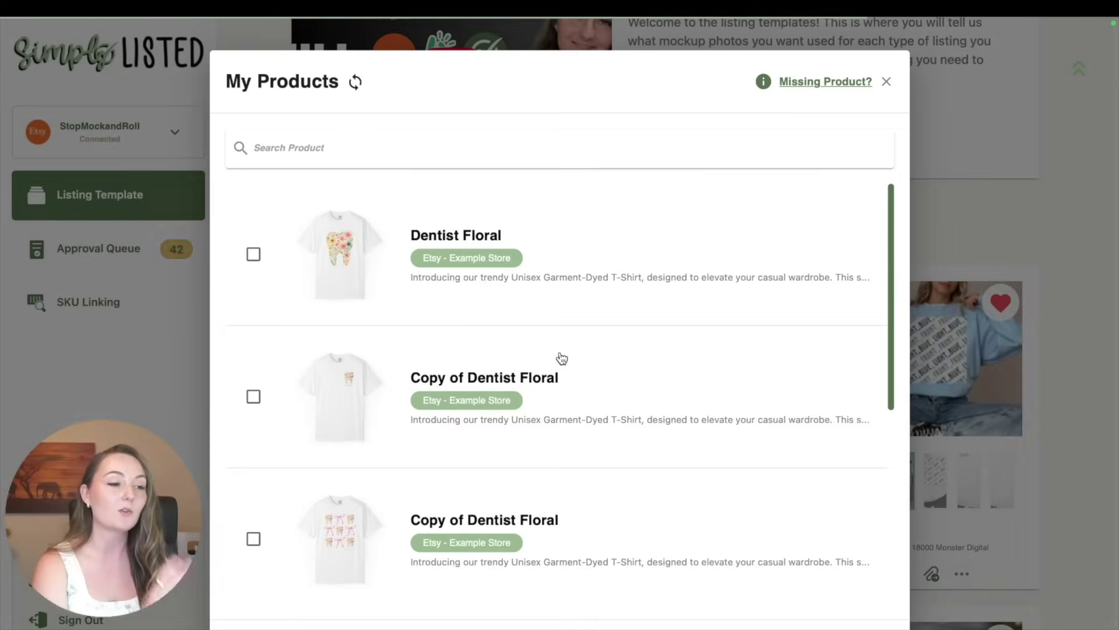
{"action": "left_click", "coordinate": [253, 254]}
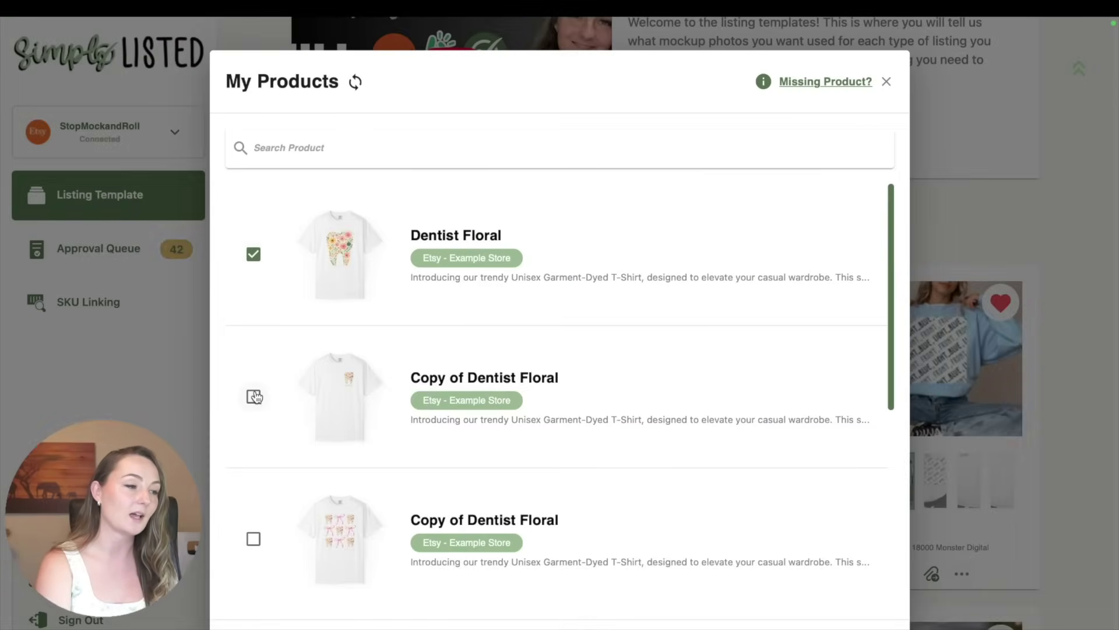
{"action": "left_click", "coordinate": [253, 396]}
{"action": "scroll", "coordinate": [260, 408], "scroll_direction": "down", "scroll_amount": 2}
{"action": "left_click", "coordinate": [253, 436]}
{"action": "scroll", "coordinate": [253, 438], "scroll_direction": "down", "scroll_amount": 2}
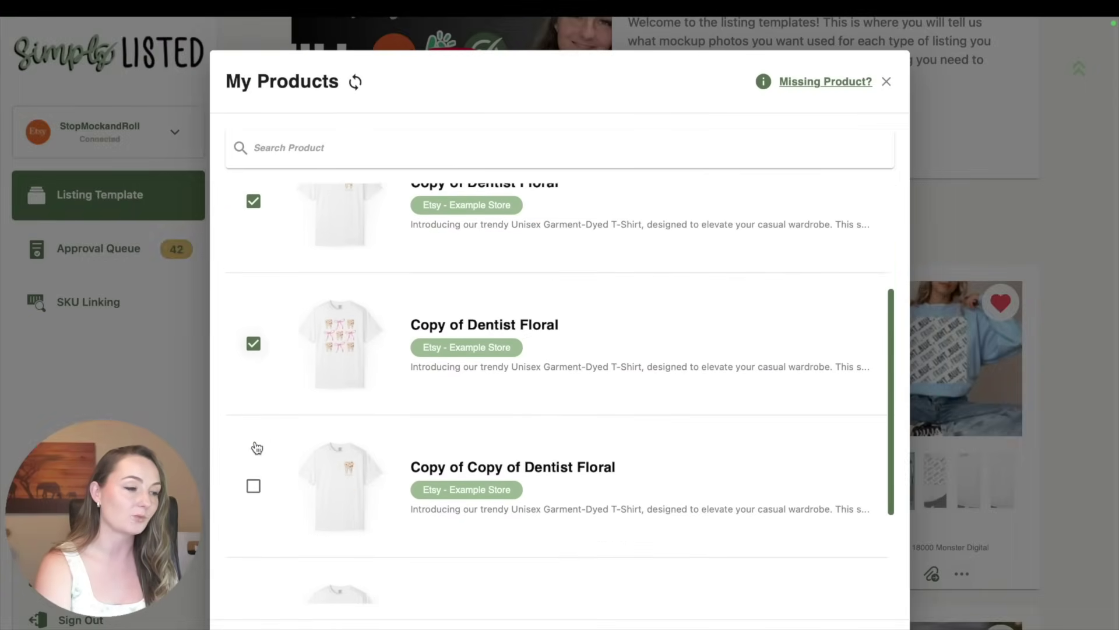
{"action": "left_click", "coordinate": [254, 489]}
{"action": "scroll", "coordinate": [255, 498], "scroll_direction": "down", "scroll_amount": 3}
{"action": "left_click", "coordinate": [253, 495]}
{"action": "scroll", "coordinate": [515, 351], "scroll_direction": "up", "scroll_amount": 7}
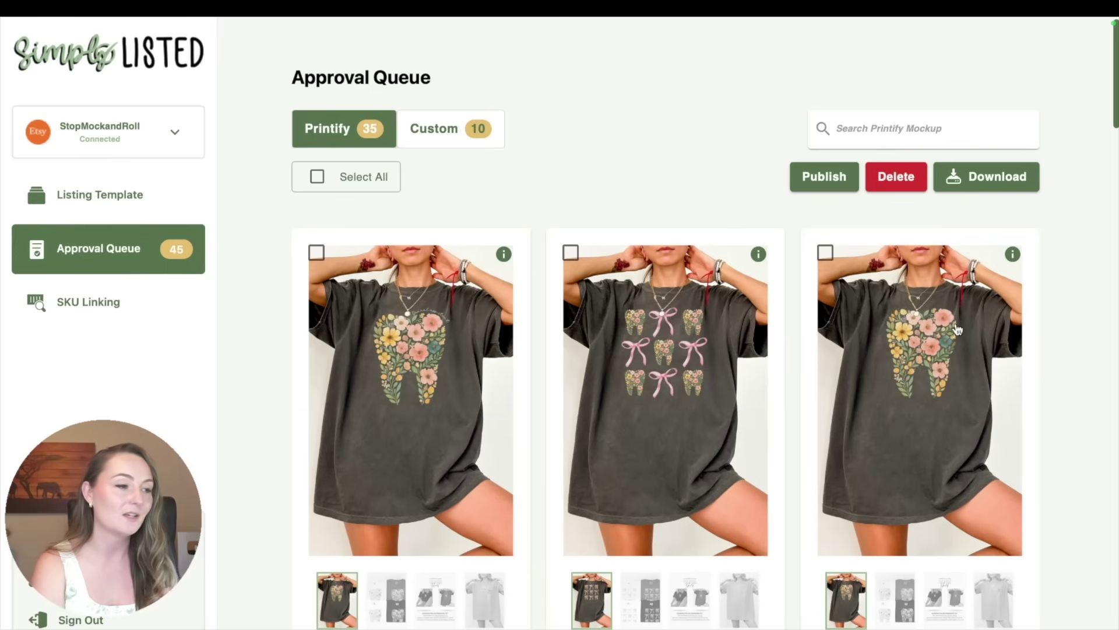
Review all mockup images of the first floral tooth listing in the Approval Queue, then close the preview
{"action": "left_click", "coordinate": [466, 348]}
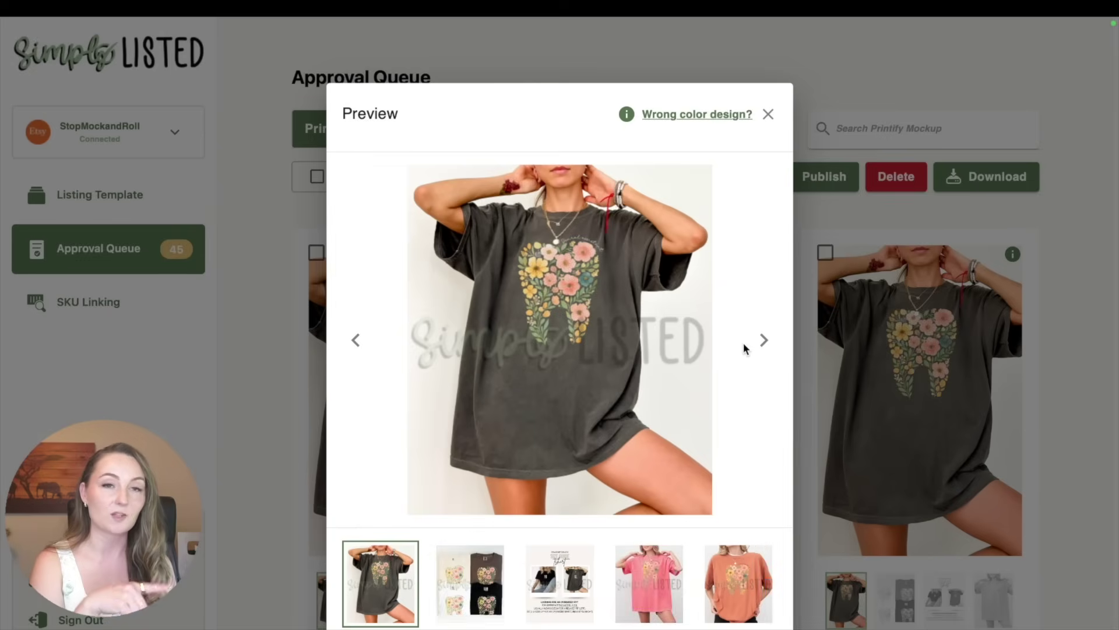
{"action": "left_click", "coordinate": [764, 341]}
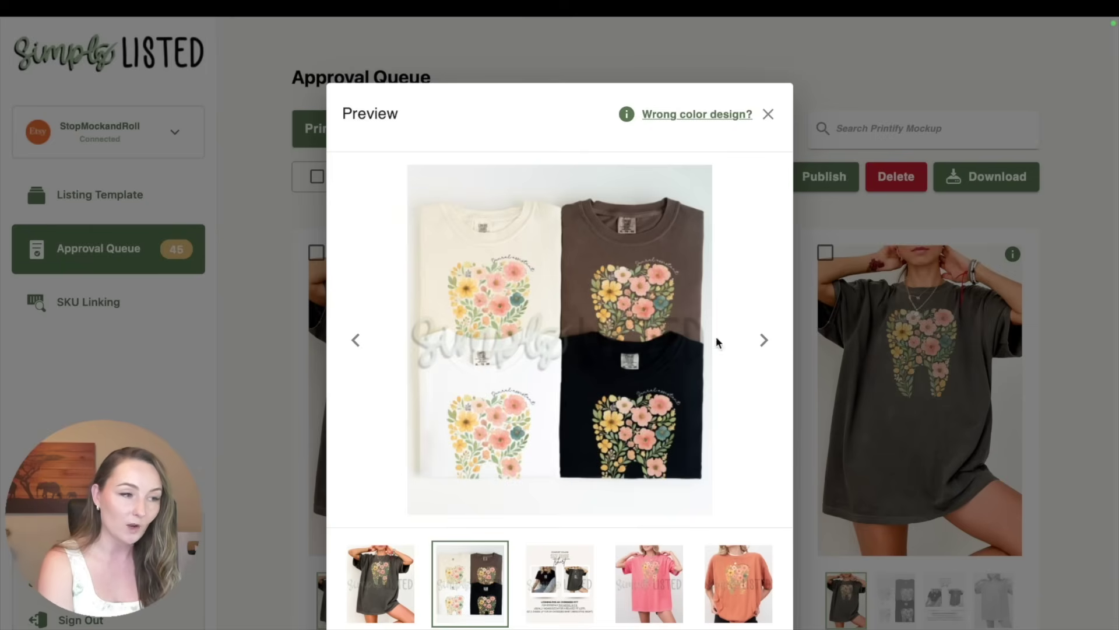
{"action": "left_click", "coordinate": [763, 340]}
{"action": "left_click", "coordinate": [763, 340]}
{"action": "left_click", "coordinate": [763, 340]}
{"action": "left_click", "coordinate": [762, 341]}
{"action": "left_click", "coordinate": [763, 341]}
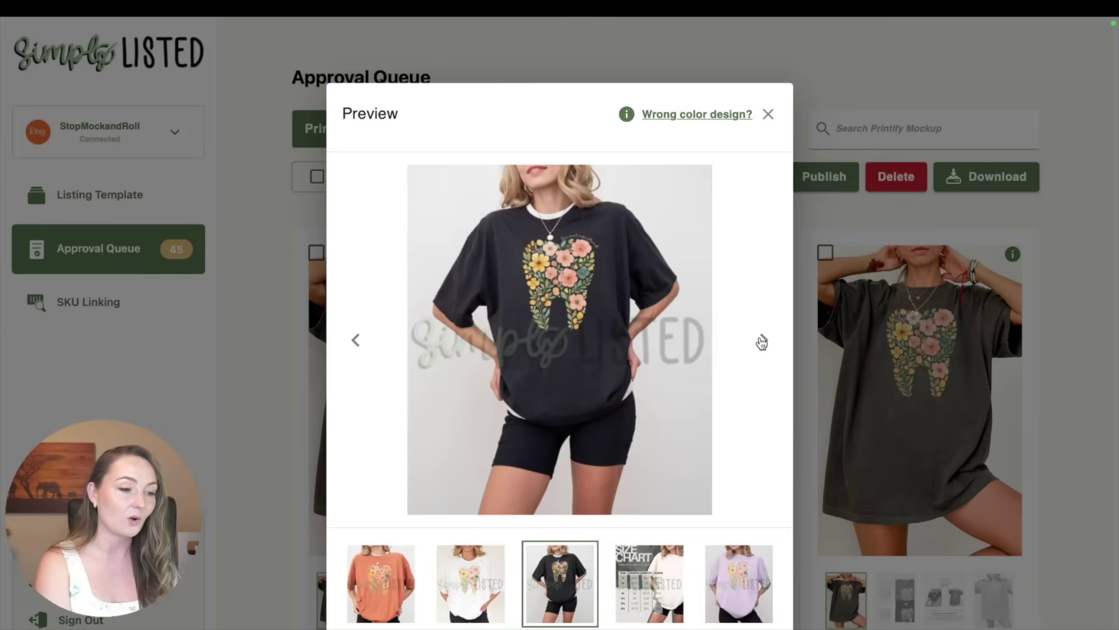
{"action": "left_click", "coordinate": [763, 341]}
{"action": "left_click", "coordinate": [762, 341]}
{"action": "left_click", "coordinate": [762, 342]}
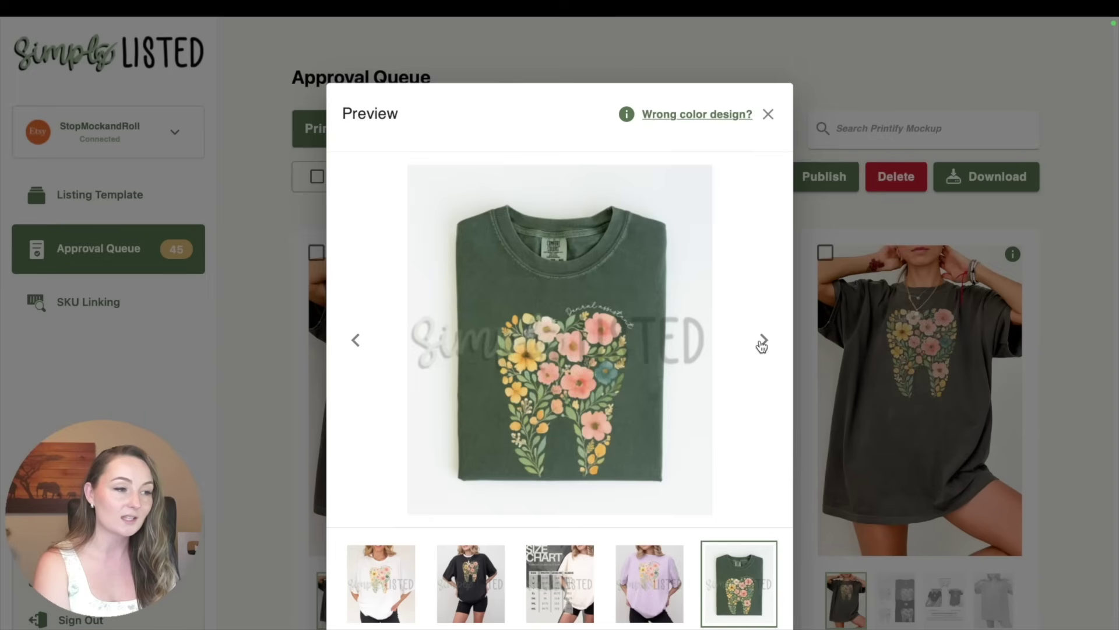
{"action": "left_click", "coordinate": [767, 115]}
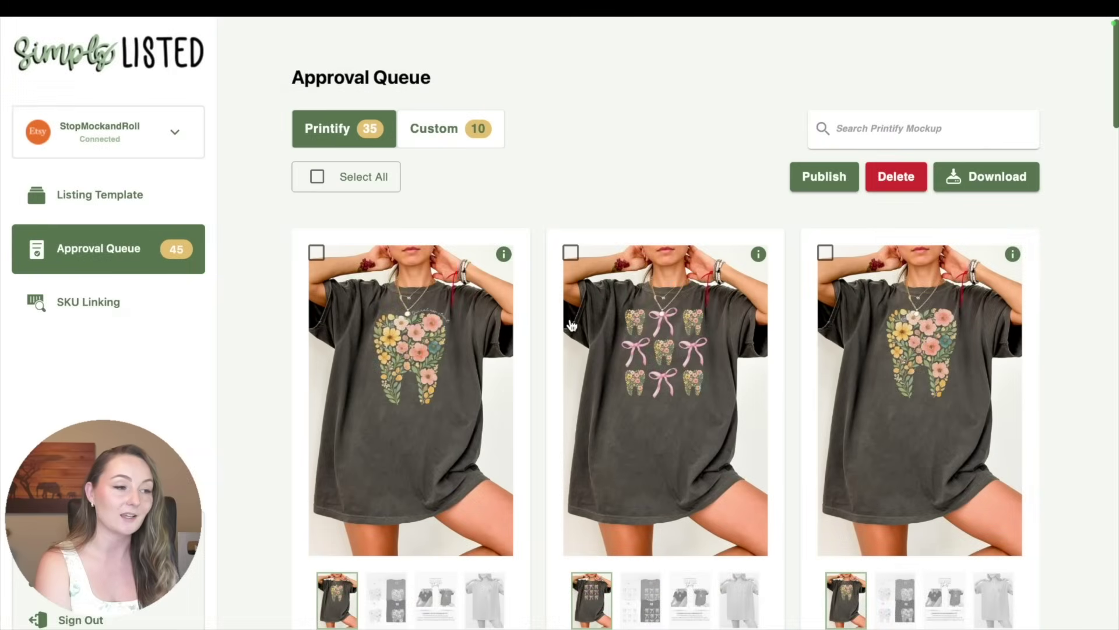
Browse the mockup images of the teeth-and-bows listing in the Approval Queue
{"action": "left_click", "coordinate": [752, 400]}
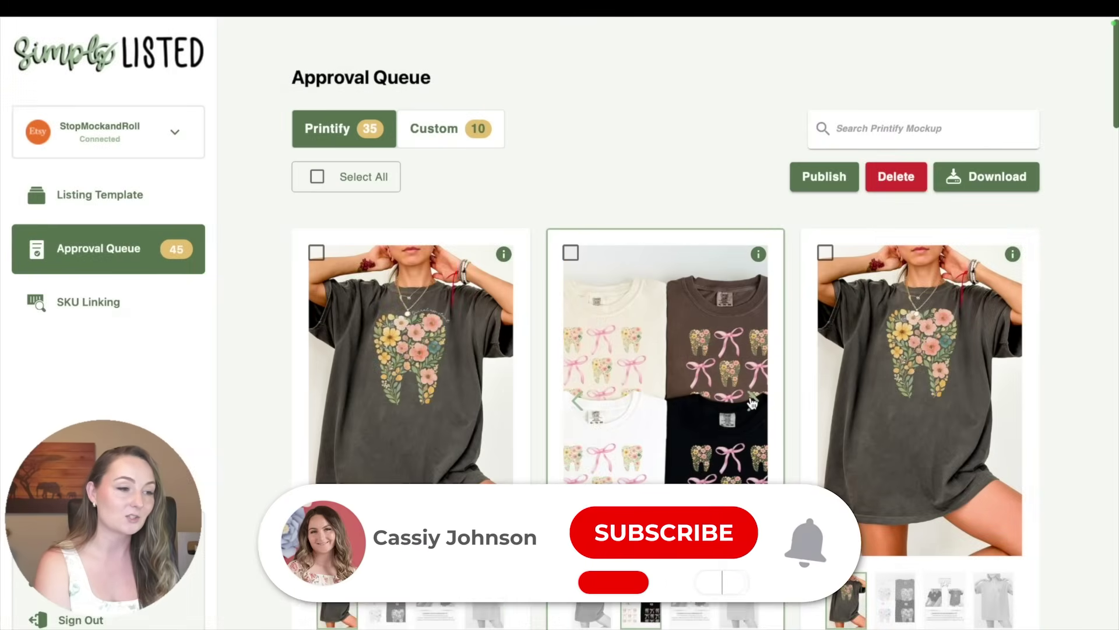
{"action": "left_click", "coordinate": [753, 401]}
{"action": "left_click", "coordinate": [752, 401]}
{"action": "left_click", "coordinate": [751, 401]}
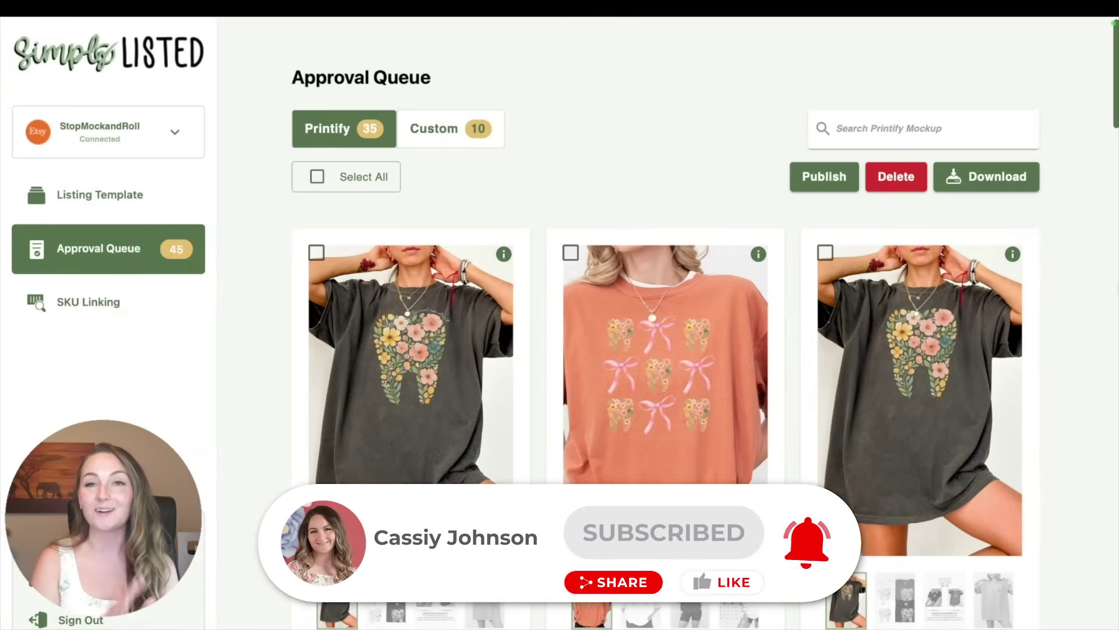